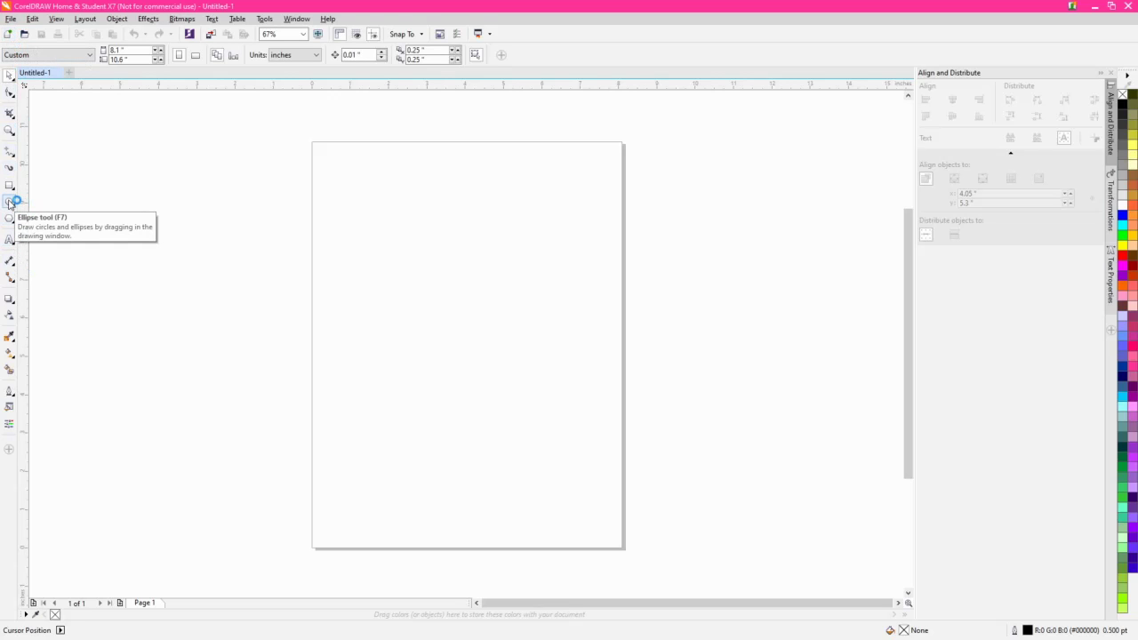
- Draw a circle about 1.39 inches in diameter with a hairline outline in the upper part of the page
{"action": "left_click", "coordinate": [10, 203]}
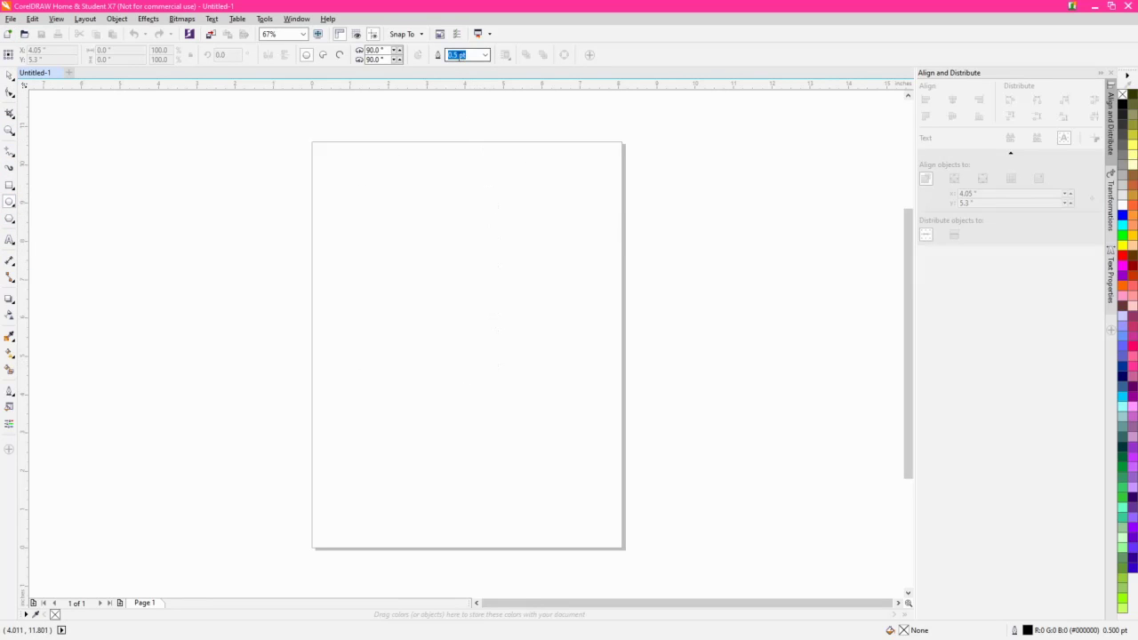
{"action": "left_click", "coordinate": [486, 56]}
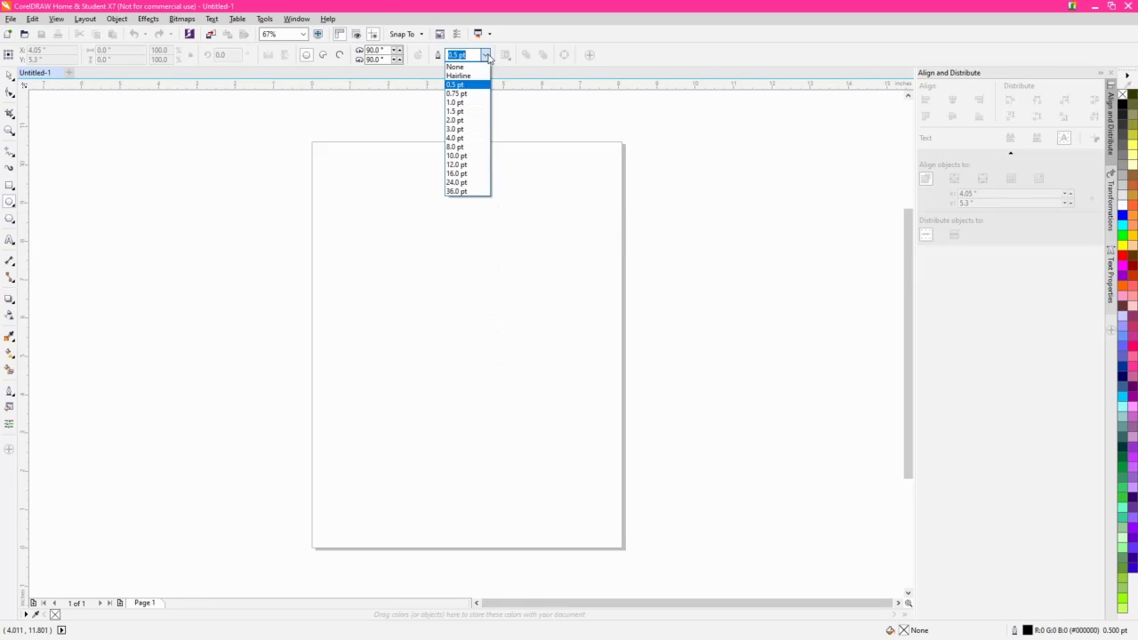
{"action": "left_click", "coordinate": [471, 75]}
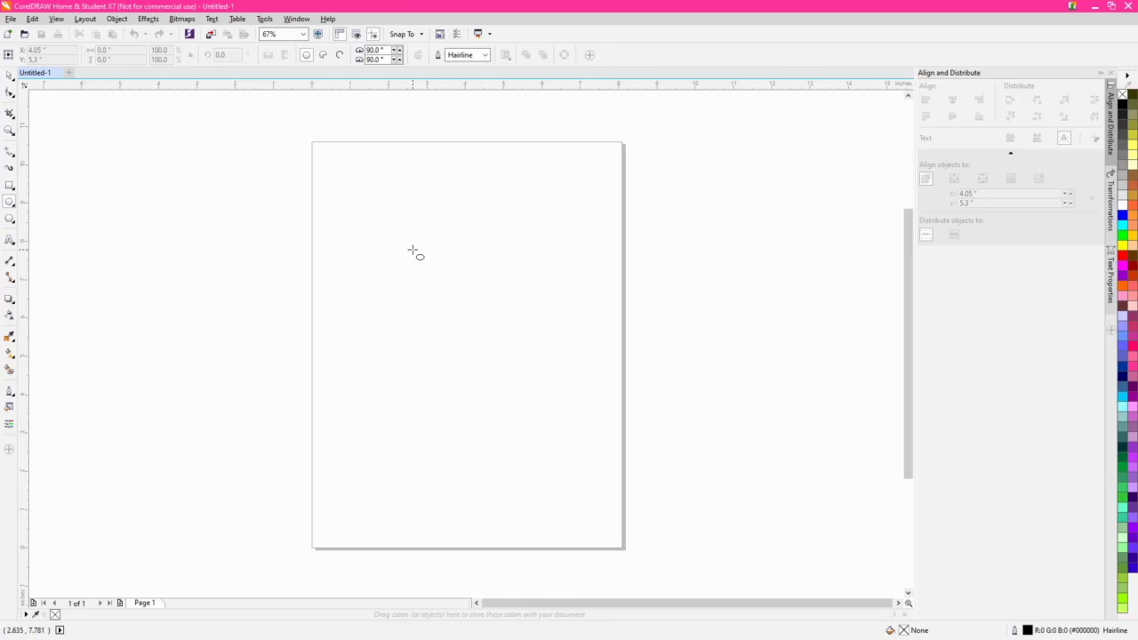
{"action": "left_click_drag", "start_coordinate": [412, 251], "coordinate": [453, 303]}
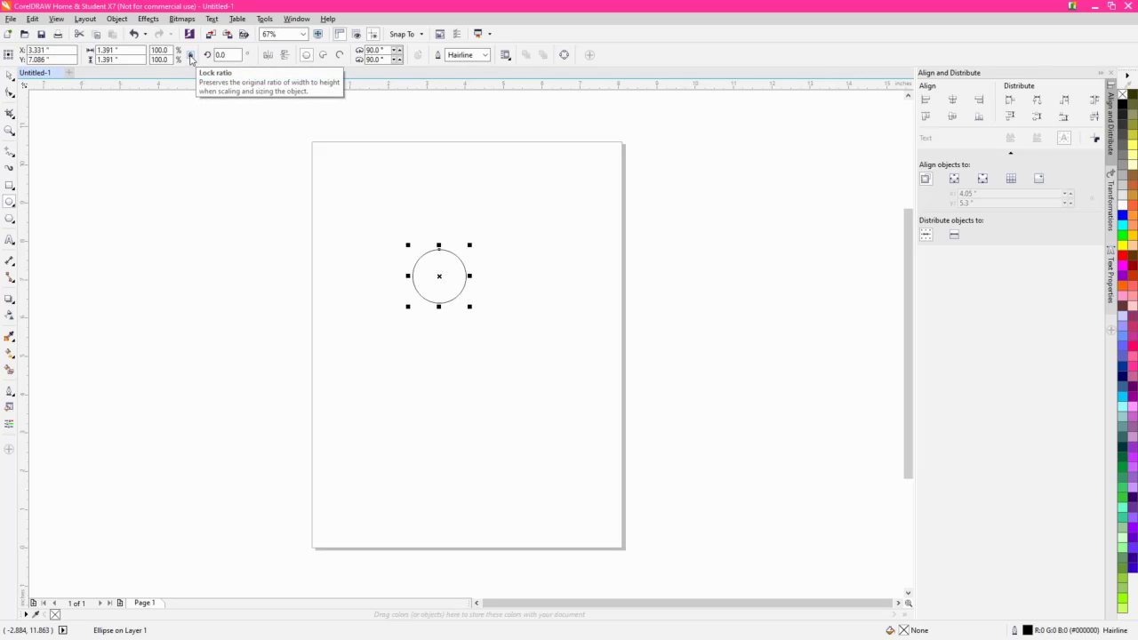
- Set the circle's diameter to 2.1 inches and center it on the page
{"action": "left_click", "coordinate": [130, 49]}
{"action": "type", "text": "2"}
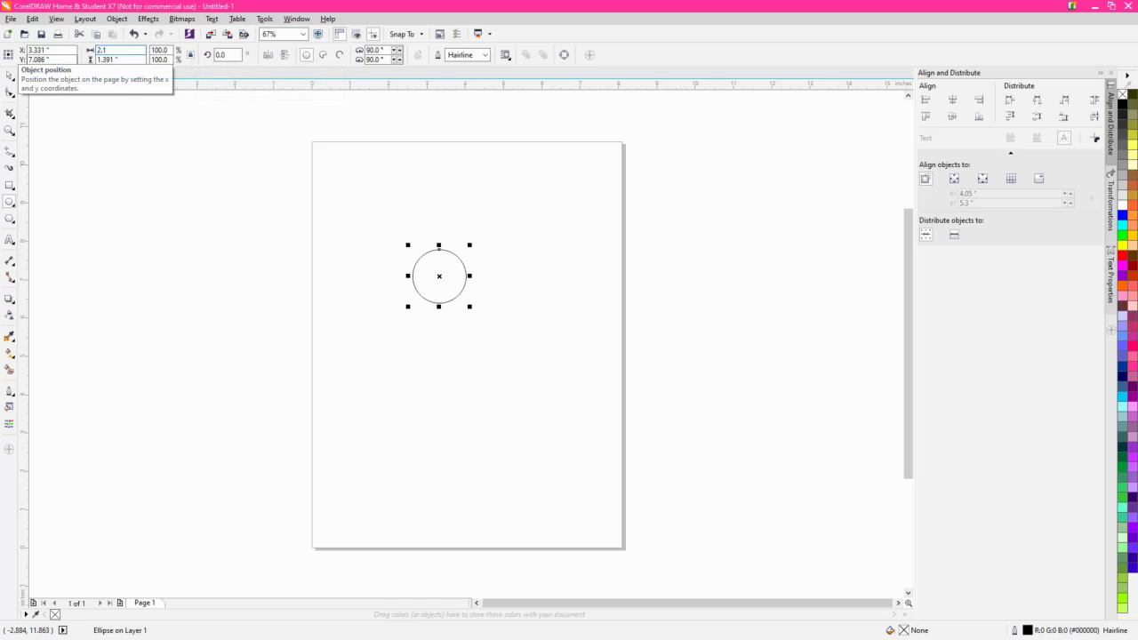
{"action": "type", "text": ".1"}
{"action": "key", "text": "Return"}
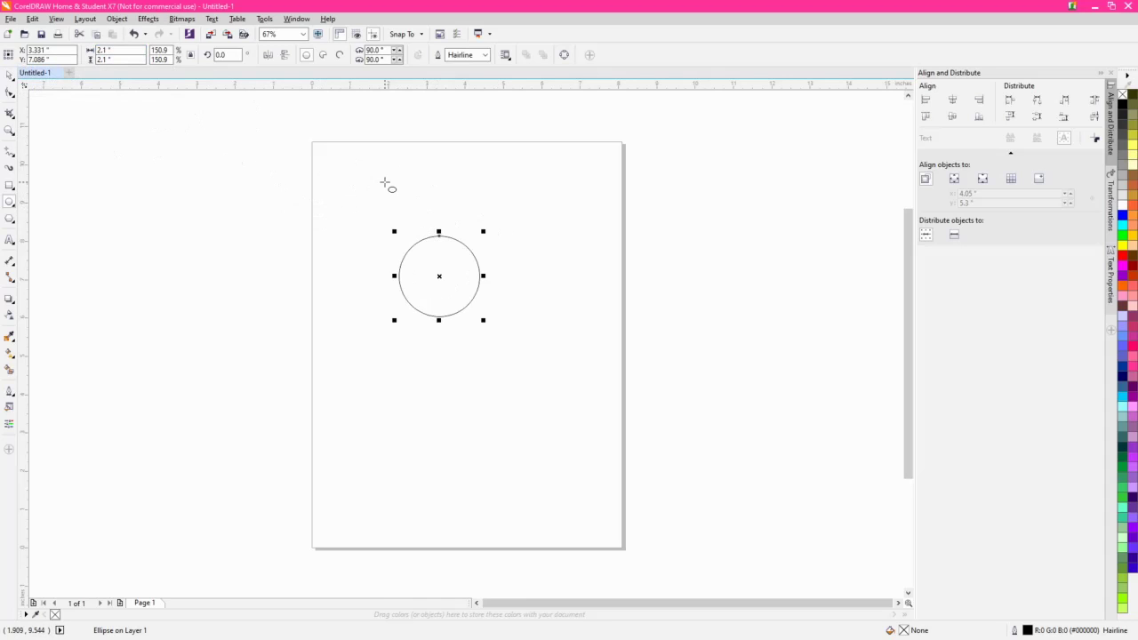
{"action": "key", "text": "p"}
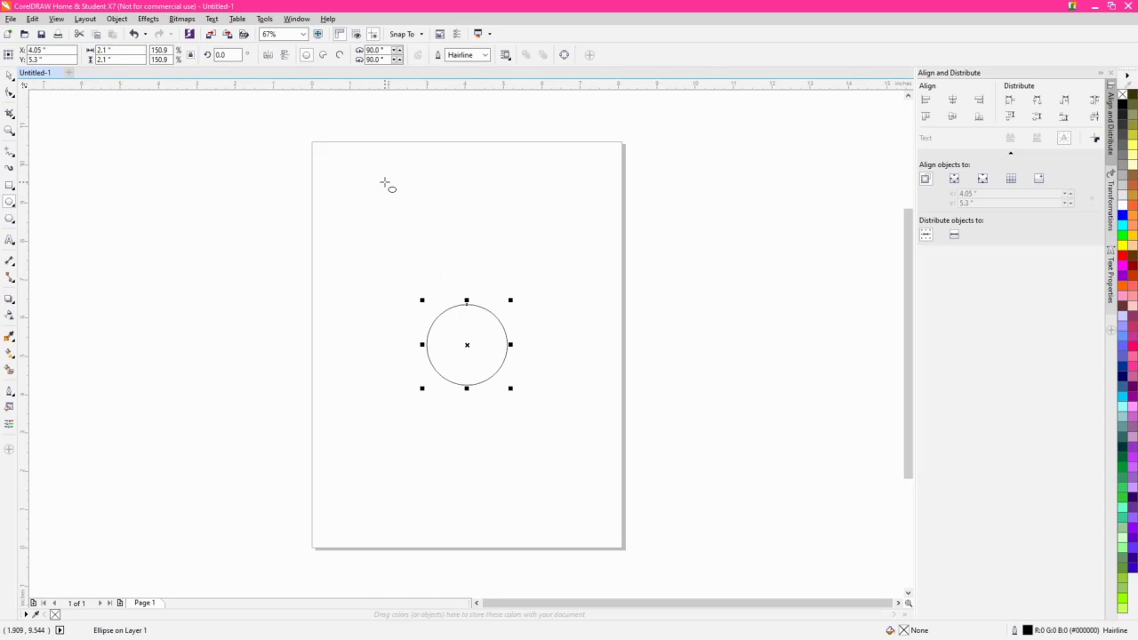
- Add artistic text above the circle on three lines: "What is the award for", "Who is it for" and "When is it for"
{"action": "left_click", "coordinate": [9, 240]}
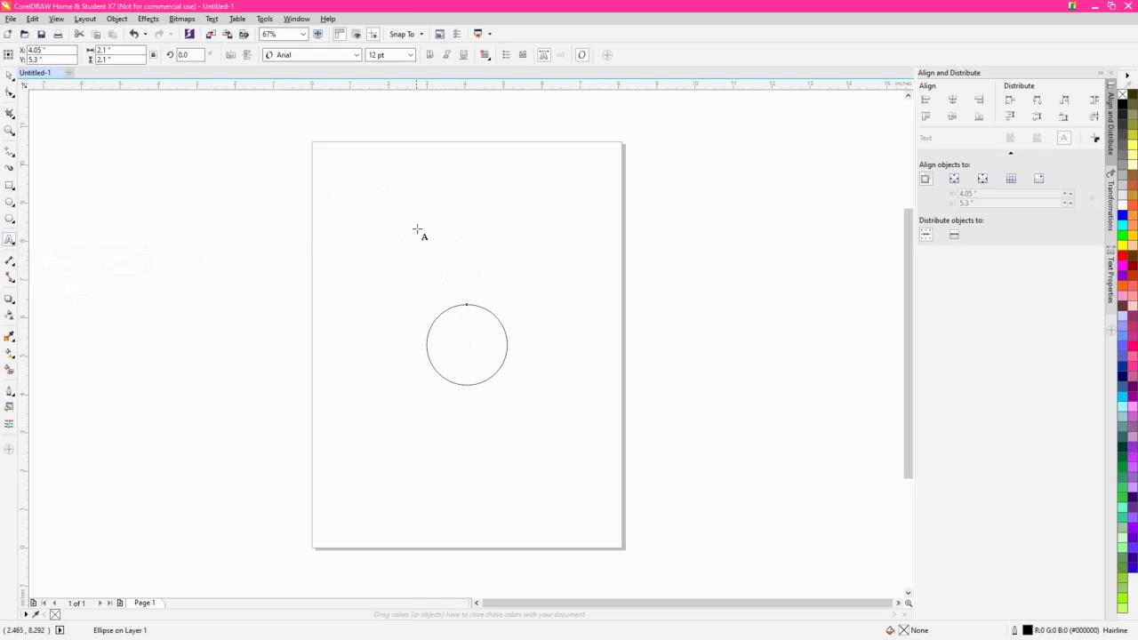
{"action": "left_click", "coordinate": [405, 235]}
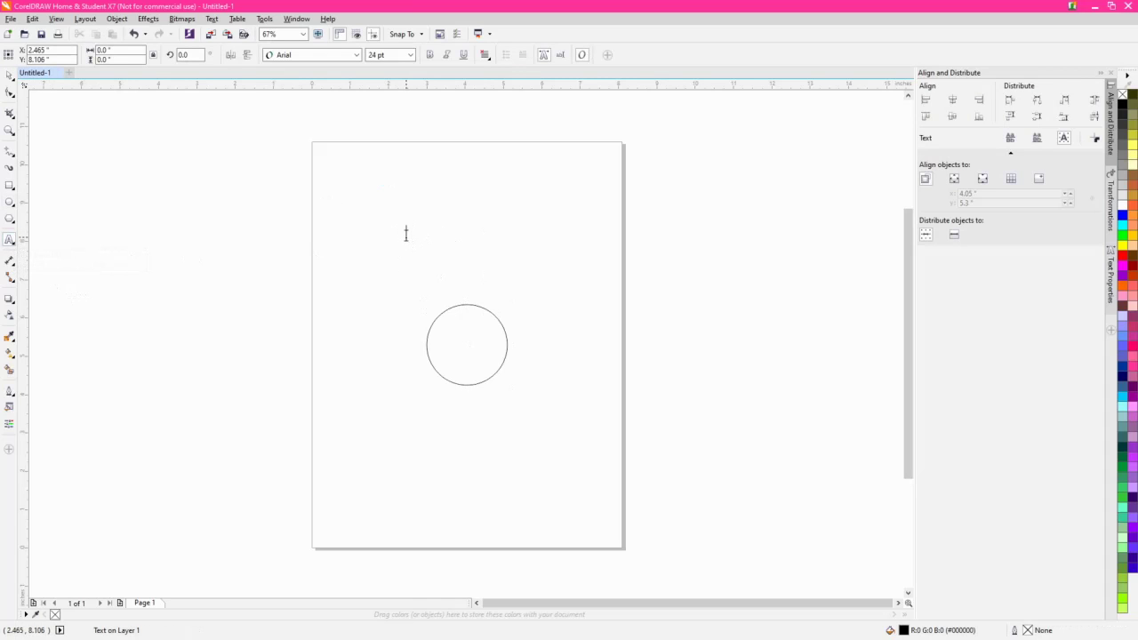
{"action": "type", "text": "What "}
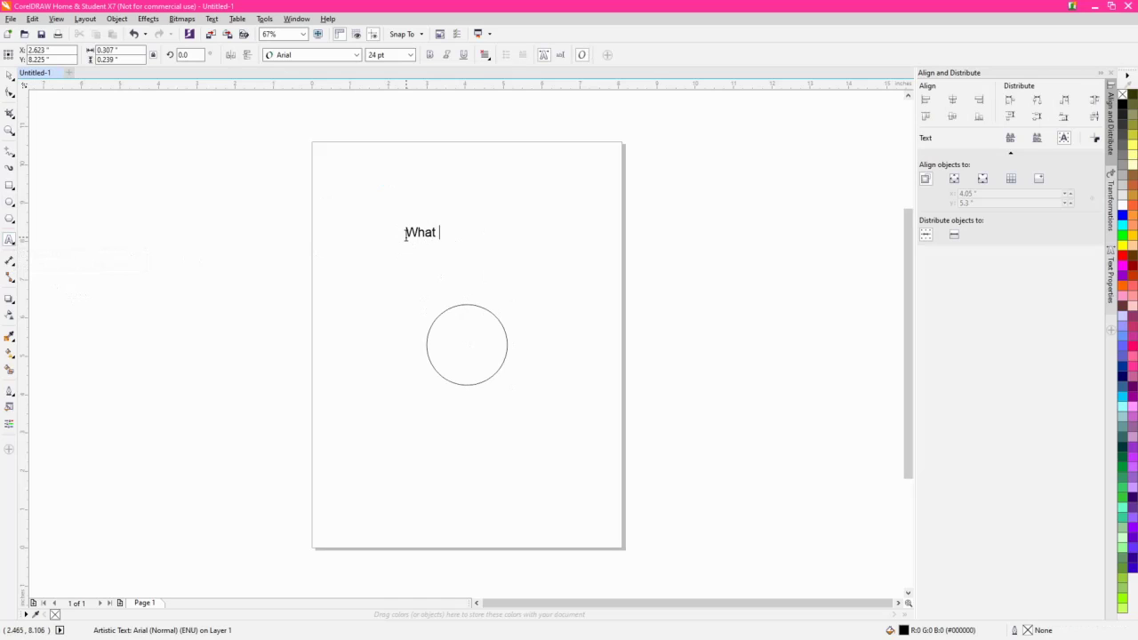
{"action": "type", "text": "is the award for W"}
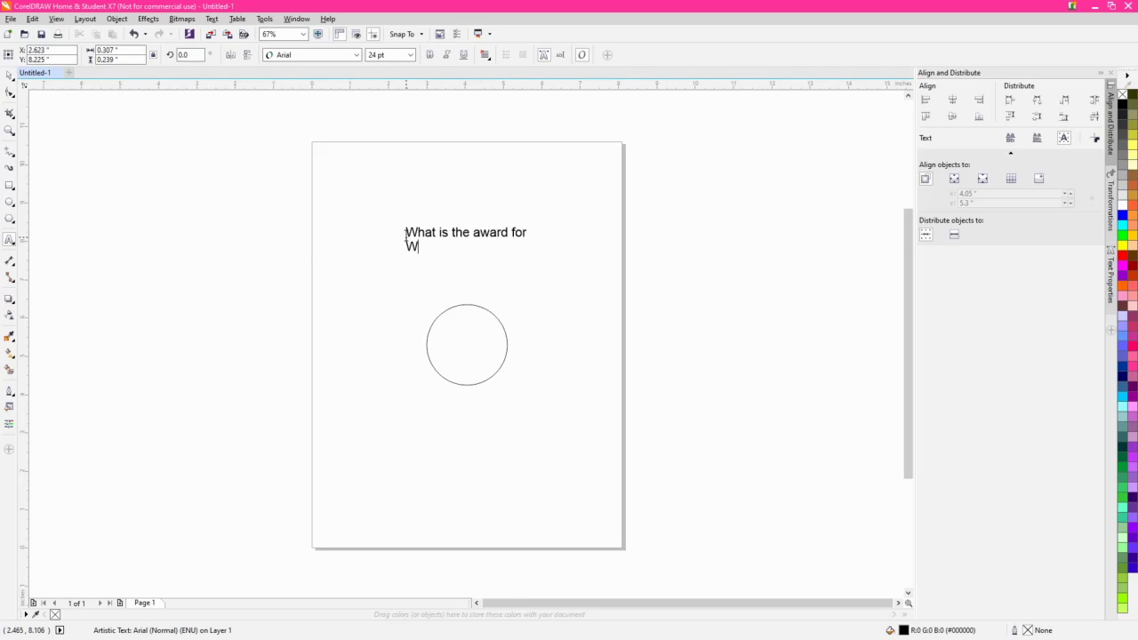
{"action": "type", "text": "ho is"}
{"action": "type", "text": " it for "}
{"action": "type", "text": "When "}
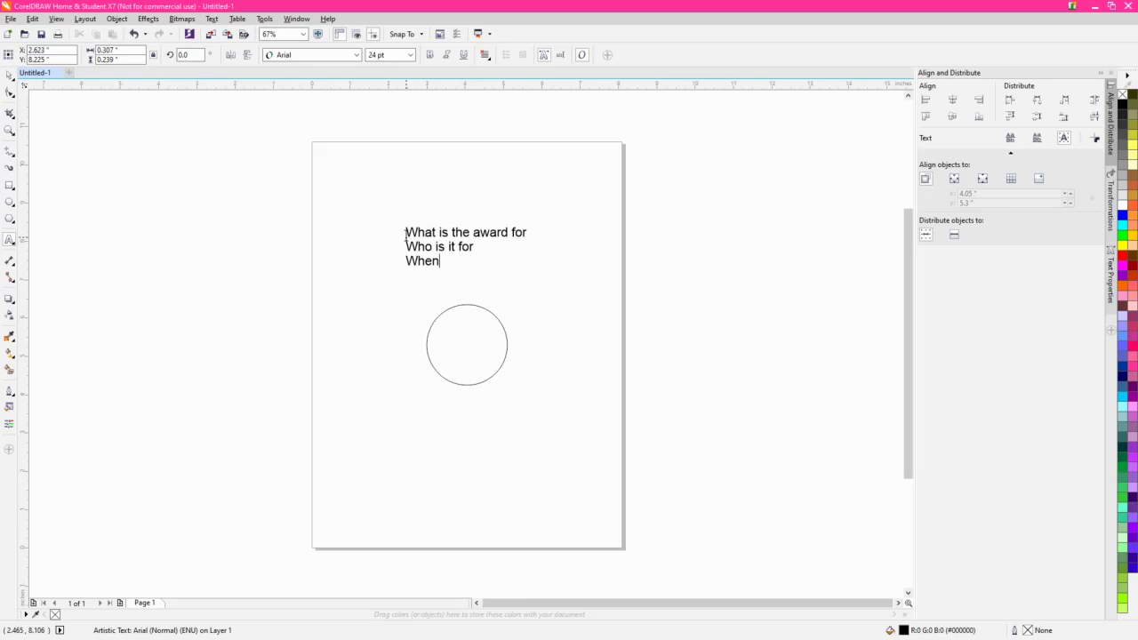
{"action": "type", "text": "is it for"}
{"action": "left_click", "coordinate": [9, 74]}
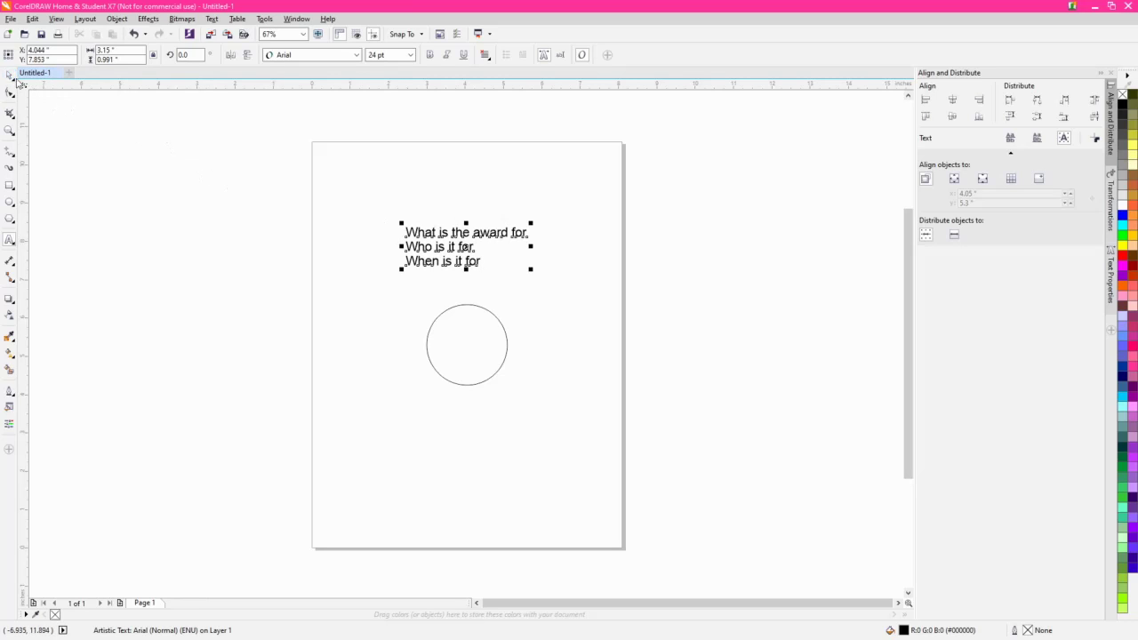
- Center-align the three lines of text and center the text block on the page over the circle
{"action": "left_click", "coordinate": [484, 55]}
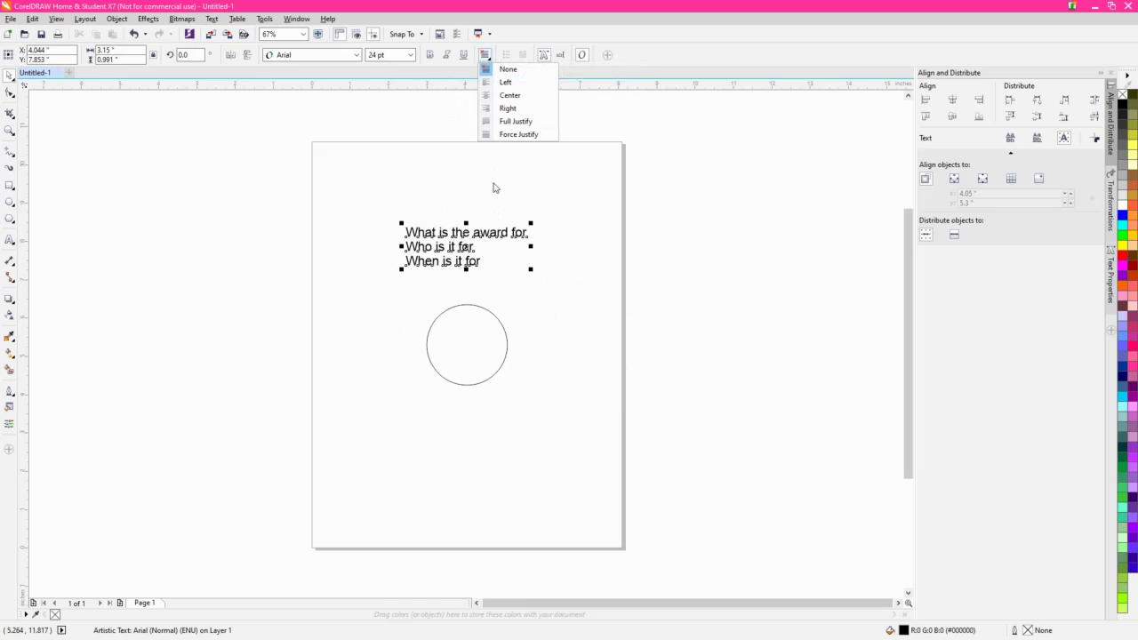
{"action": "left_click", "coordinate": [495, 95]}
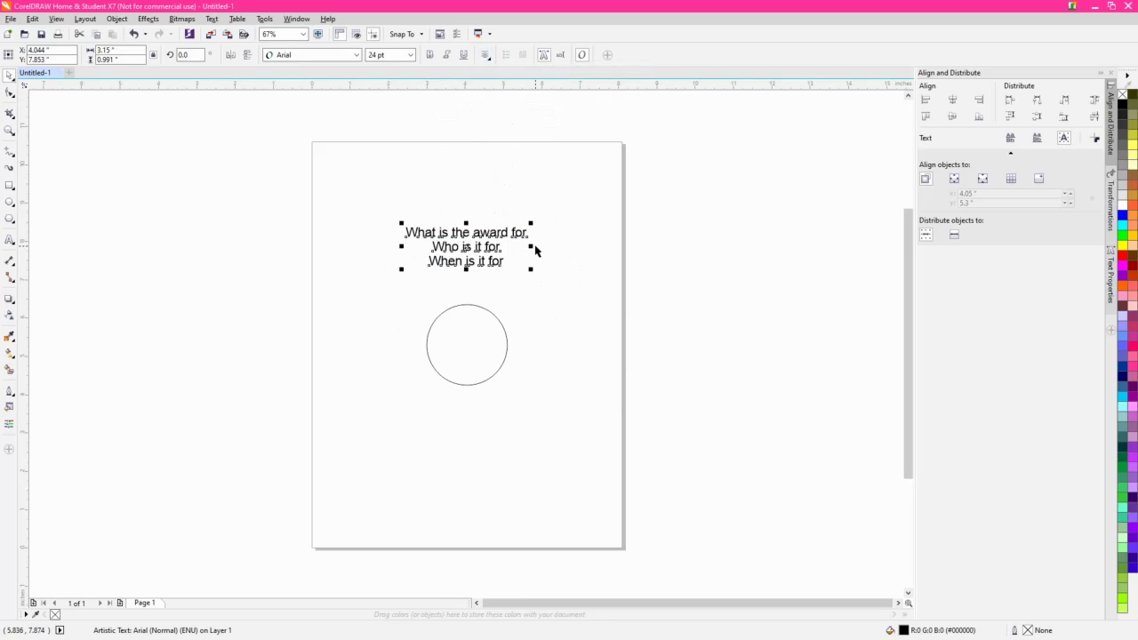
{"action": "key", "text": "p"}
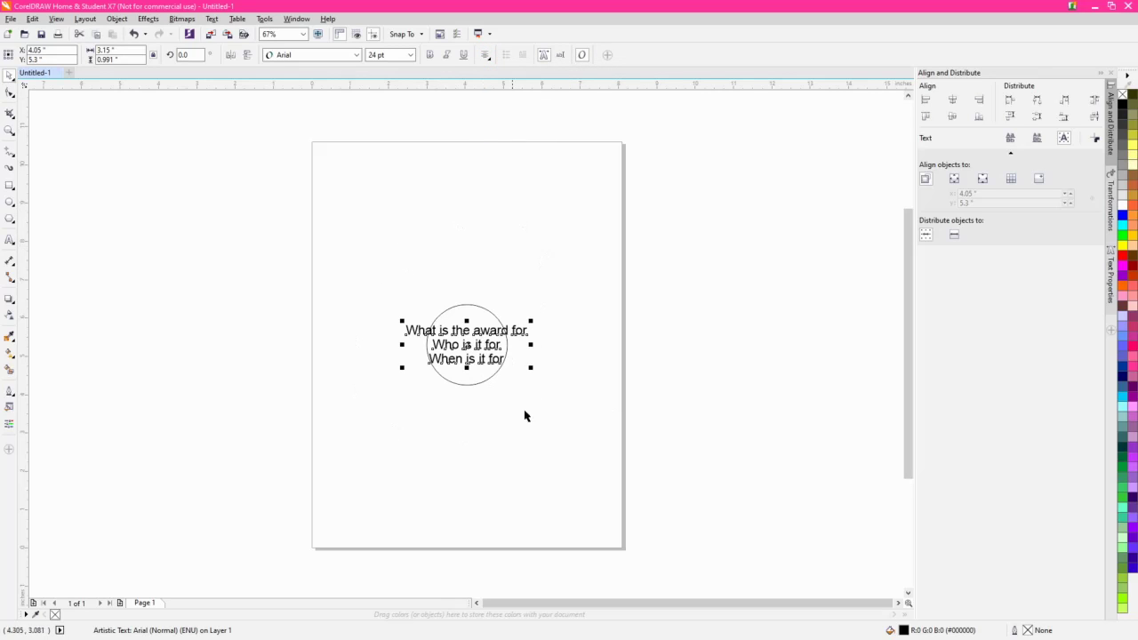
- Break the centered text block apart into separate lines
{"action": "scroll", "coordinate": [467, 359], "scroll_direction": "up", "scroll_amount": 2}
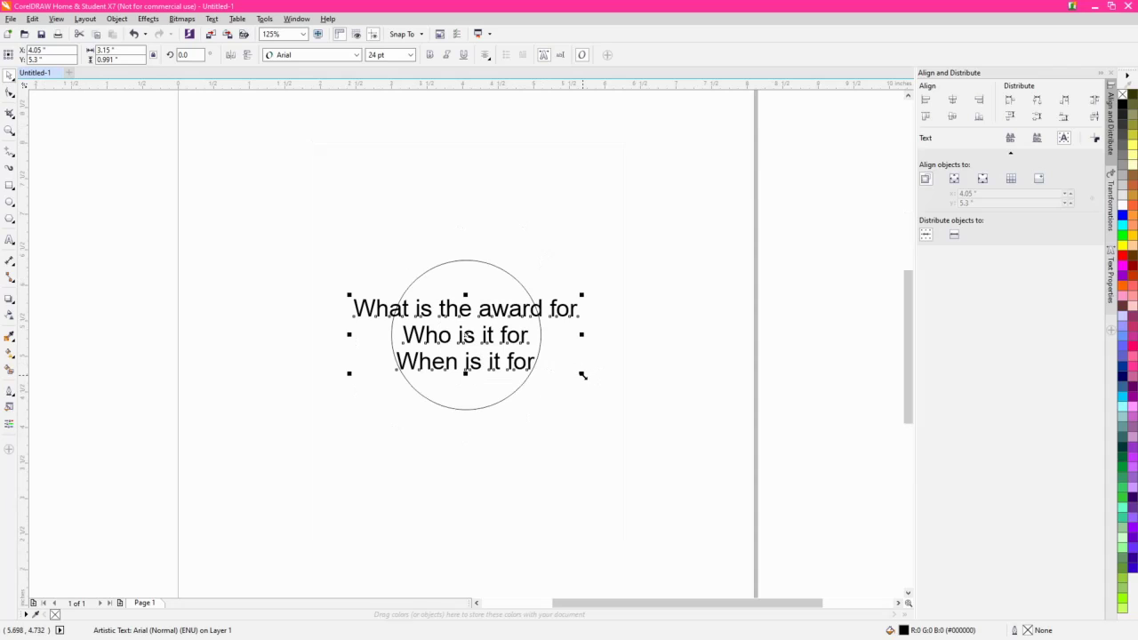
{"action": "key", "text": "ctrl+k"}
- Create a copy of the circle in place with a 1.9-inch diameter and a green outline
{"action": "left_click", "coordinate": [495, 399]}
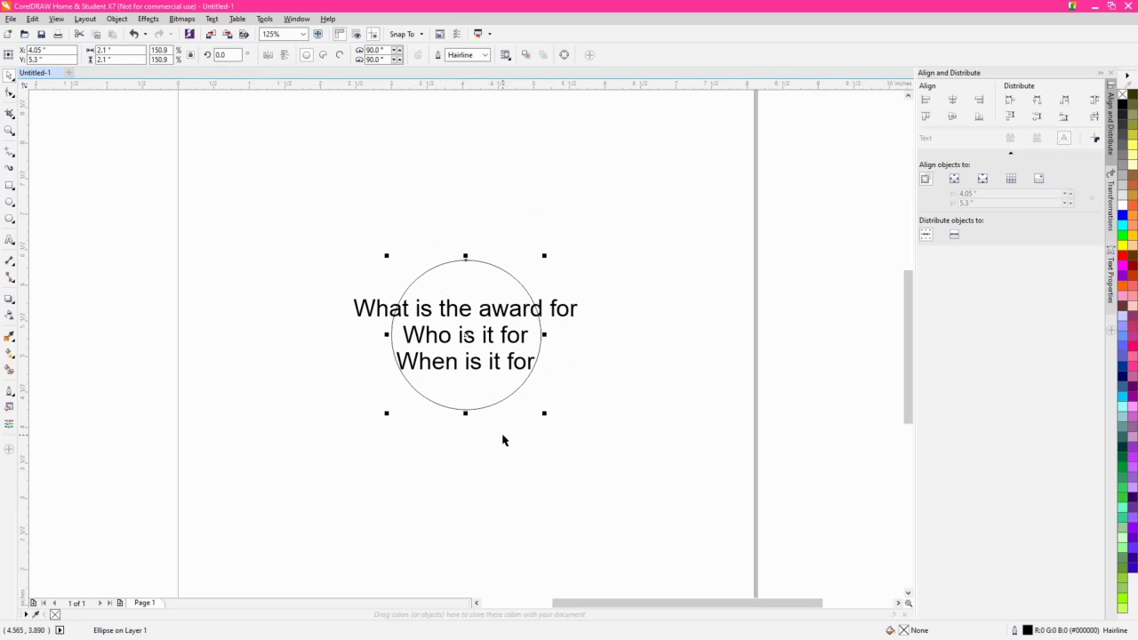
{"action": "key", "text": "ctrl+c"}
{"action": "key", "text": "ctrl+v"}
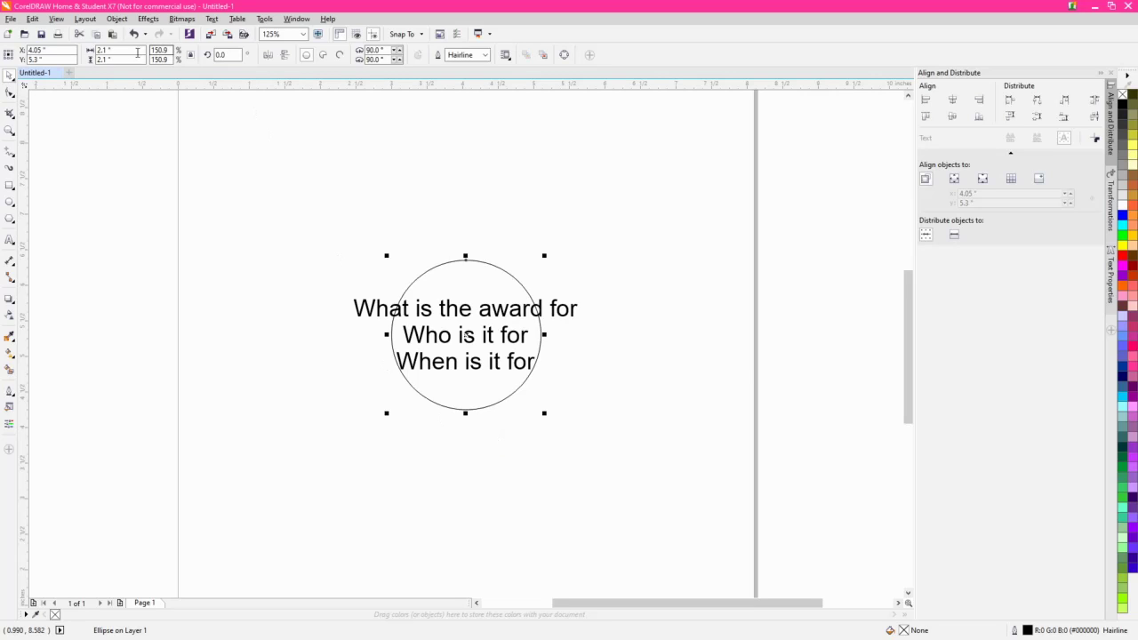
{"action": "left_click", "coordinate": [120, 51]}
{"action": "type", "text": "1"}
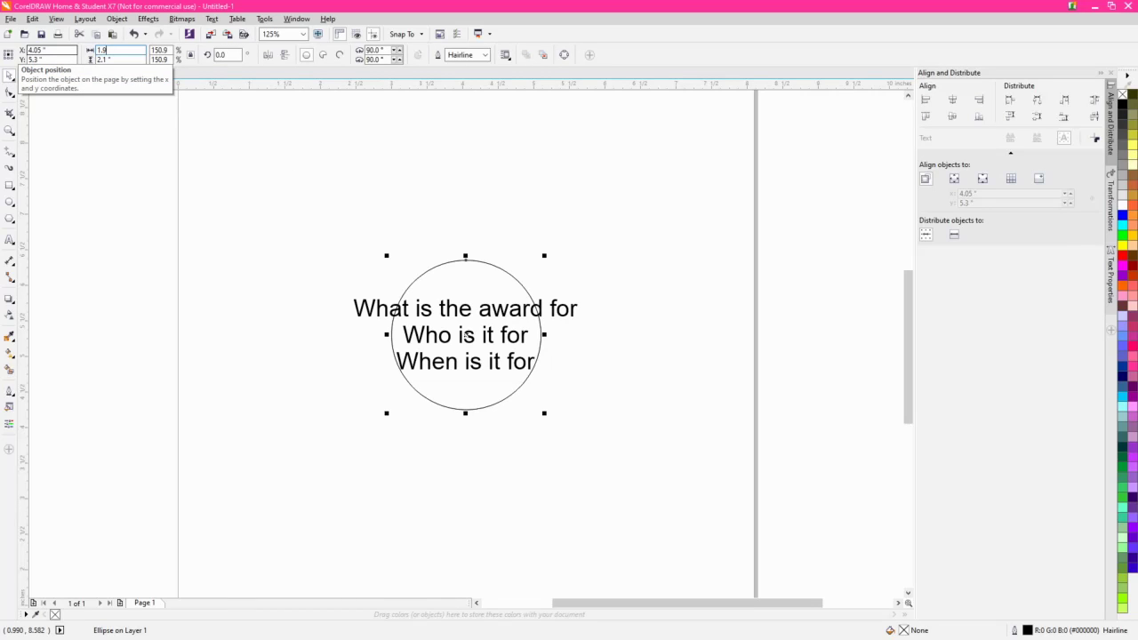
{"action": "type", "text": ".9"}
{"action": "key", "text": "Return"}
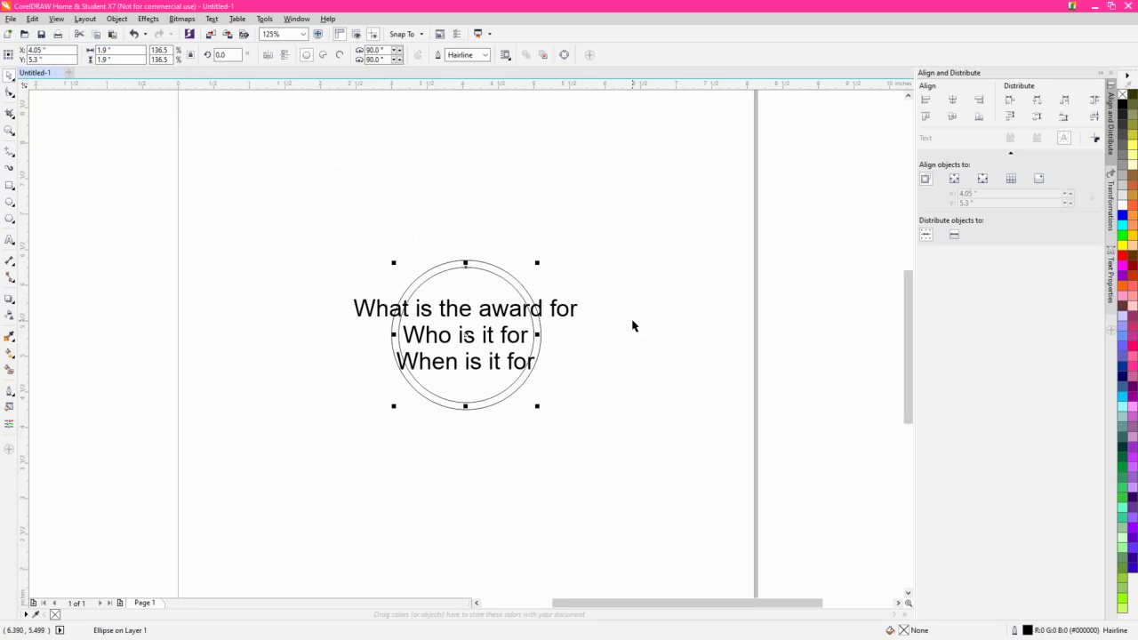
{"action": "right_click", "coordinate": [1124, 237]}
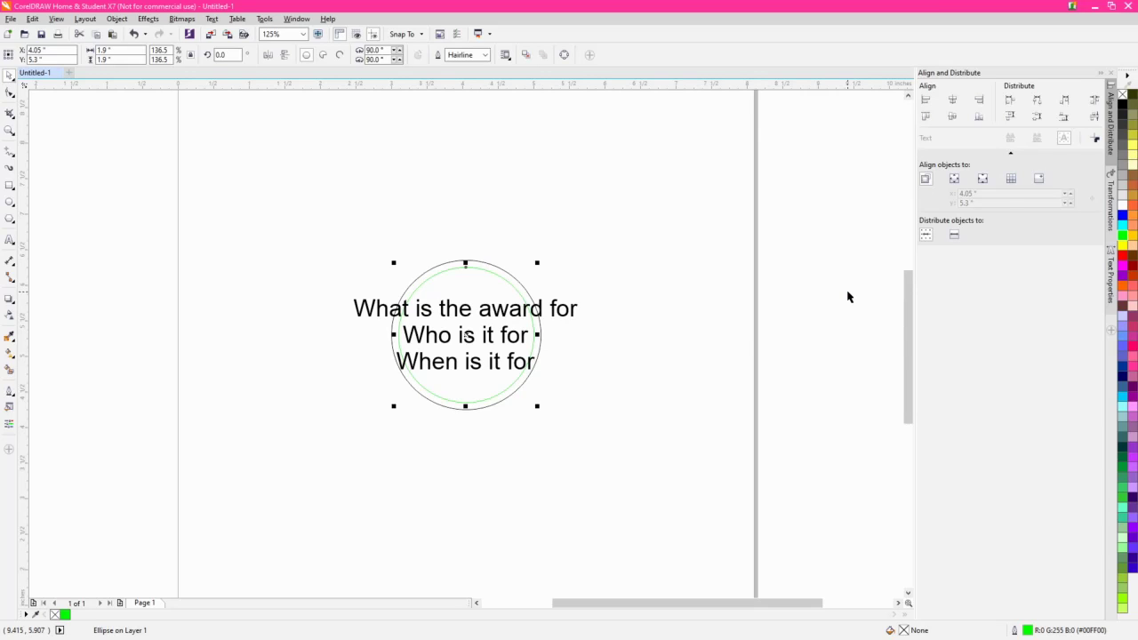
- Set the "What is the award for" line in Copperplate Gothic Bold and shrink it to about 2.58 inches wide
{"action": "left_click", "coordinate": [504, 315]}
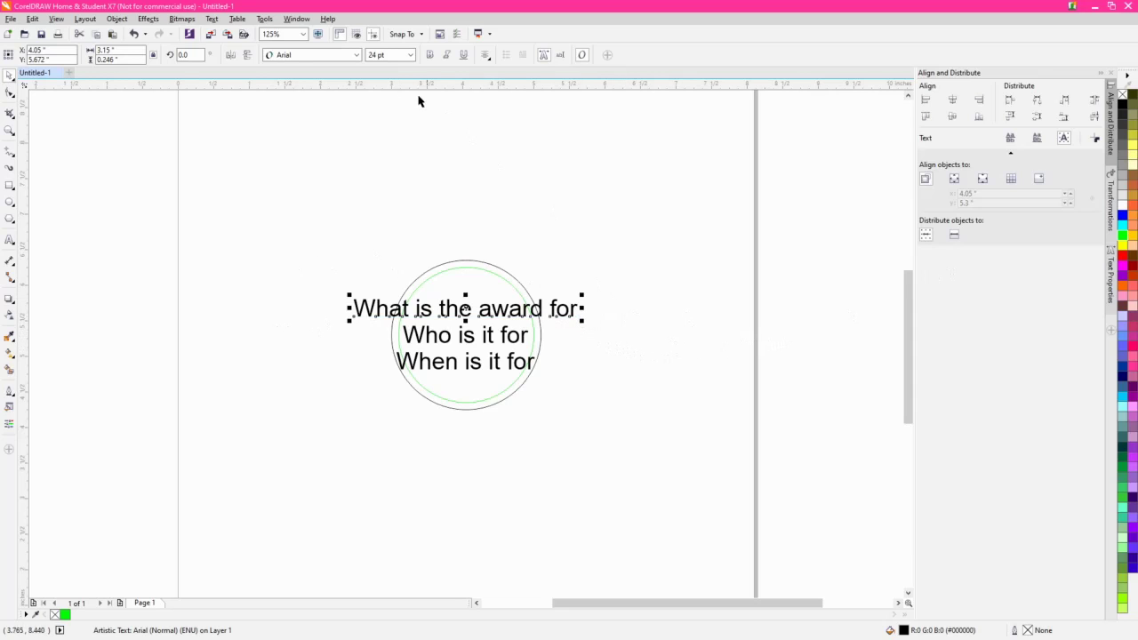
{"action": "left_click", "coordinate": [299, 55]}
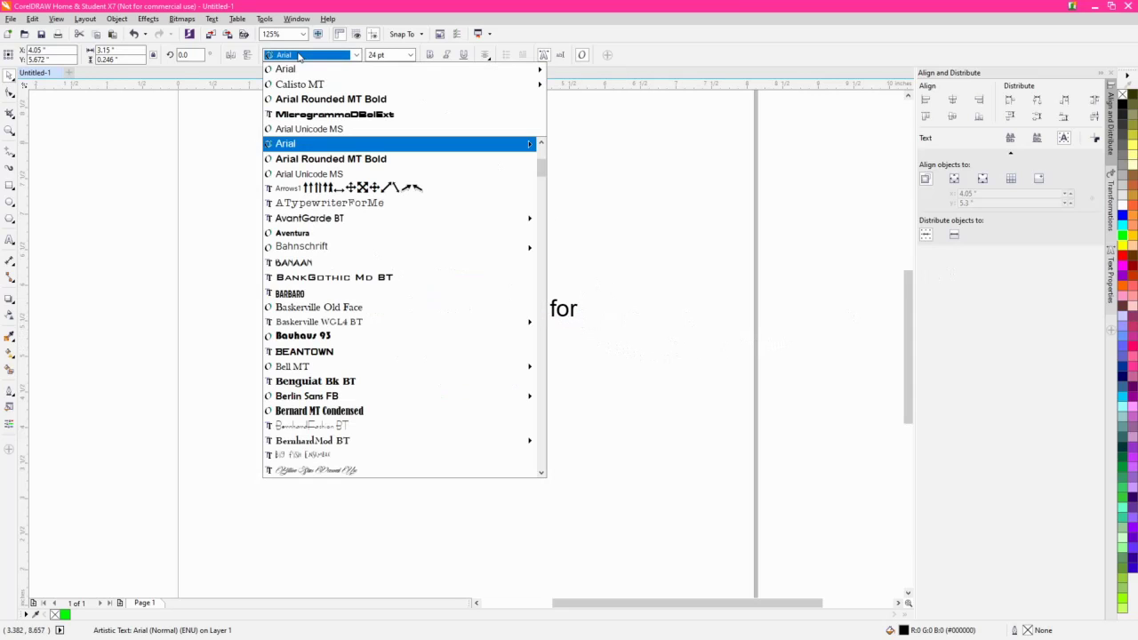
{"action": "type", "text": "Copperplate Gothic Bo"}
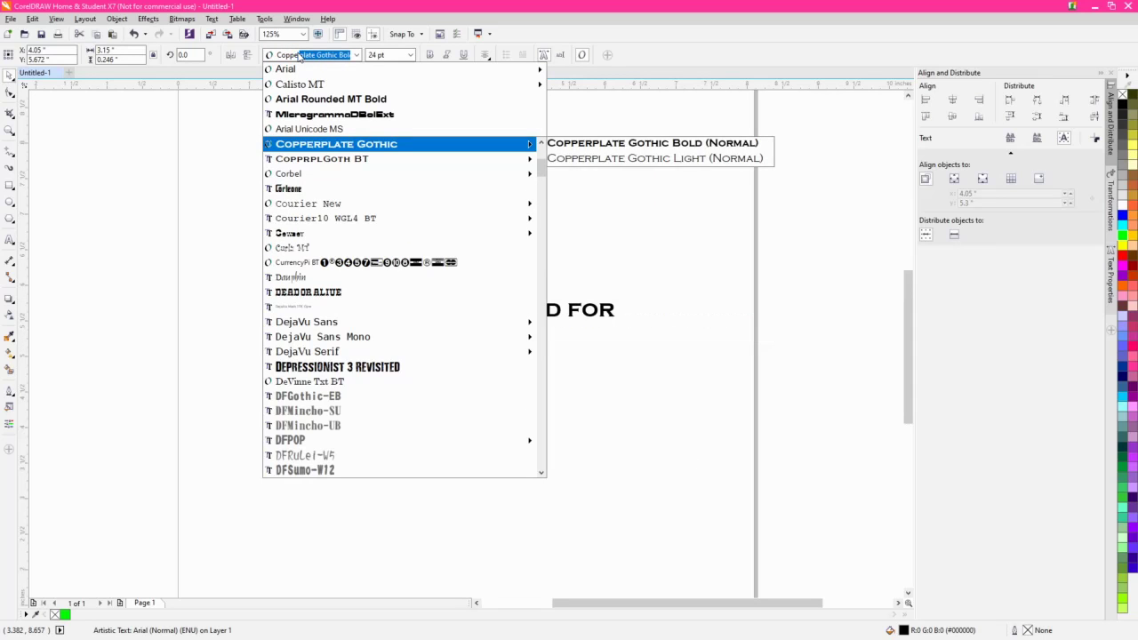
{"action": "key", "text": "Return"}
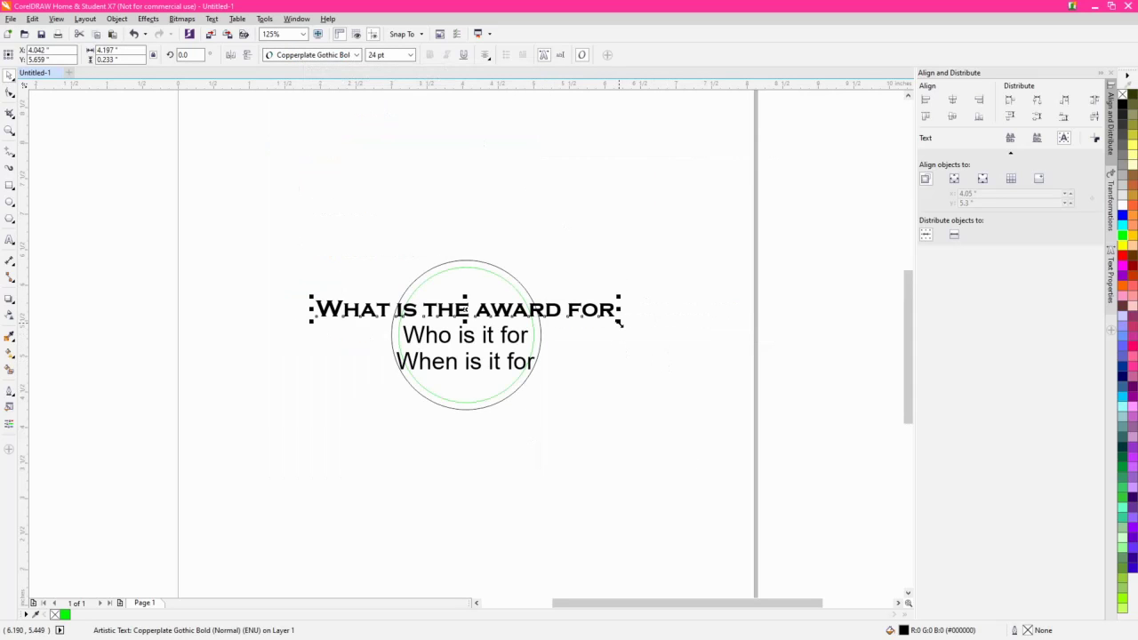
{"action": "left_click_drag", "start_coordinate": [620, 320], "coordinate": [562, 311]}
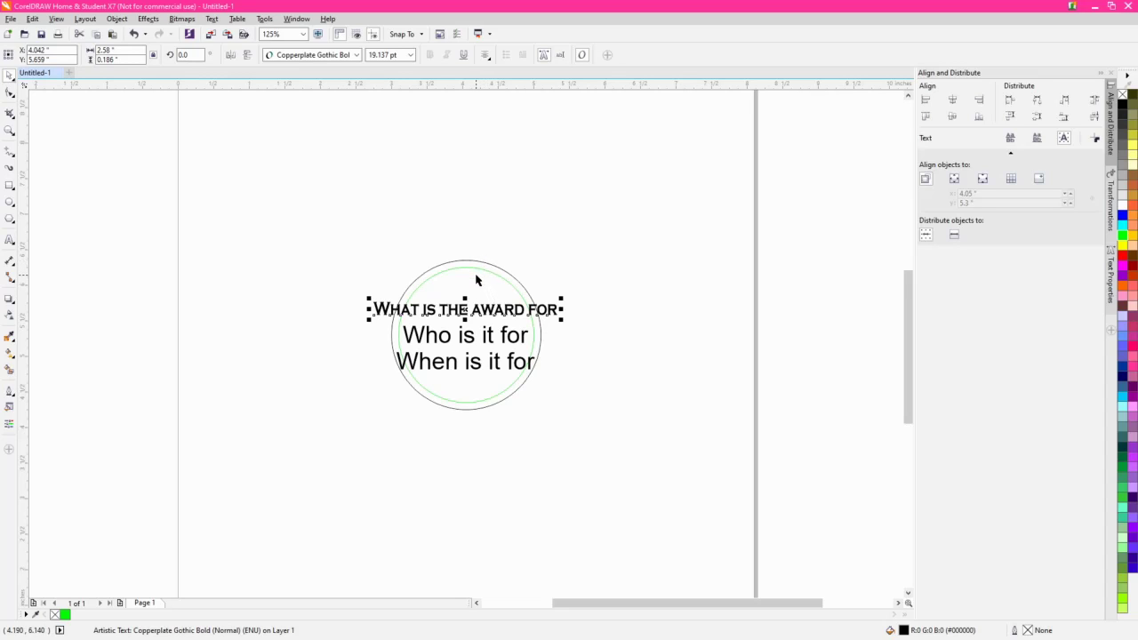
- Fit the "What is the award for" line to the path of the outer black circle
{"action": "left_click", "coordinate": [476, 277], "text": "shift"}
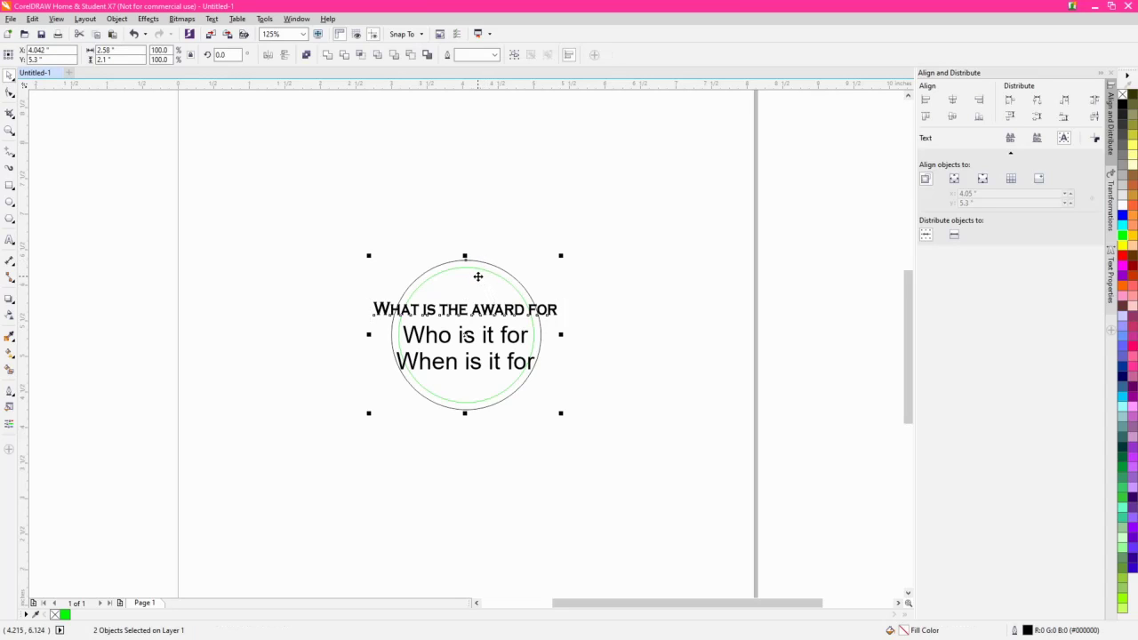
{"action": "left_click", "coordinate": [211, 19]}
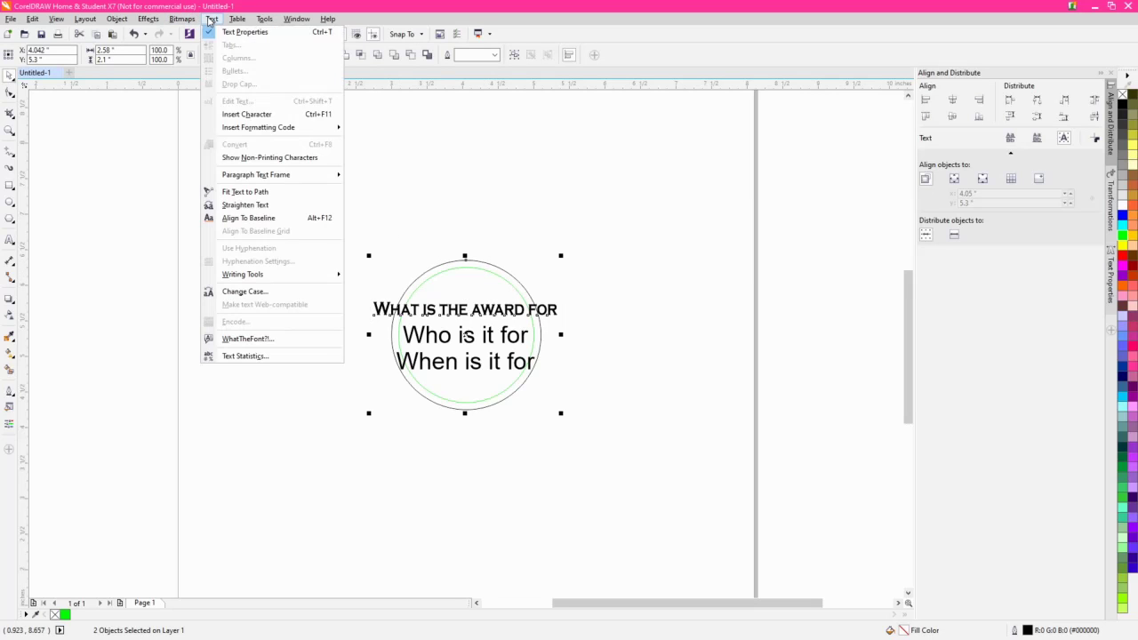
{"action": "left_click", "coordinate": [237, 191]}
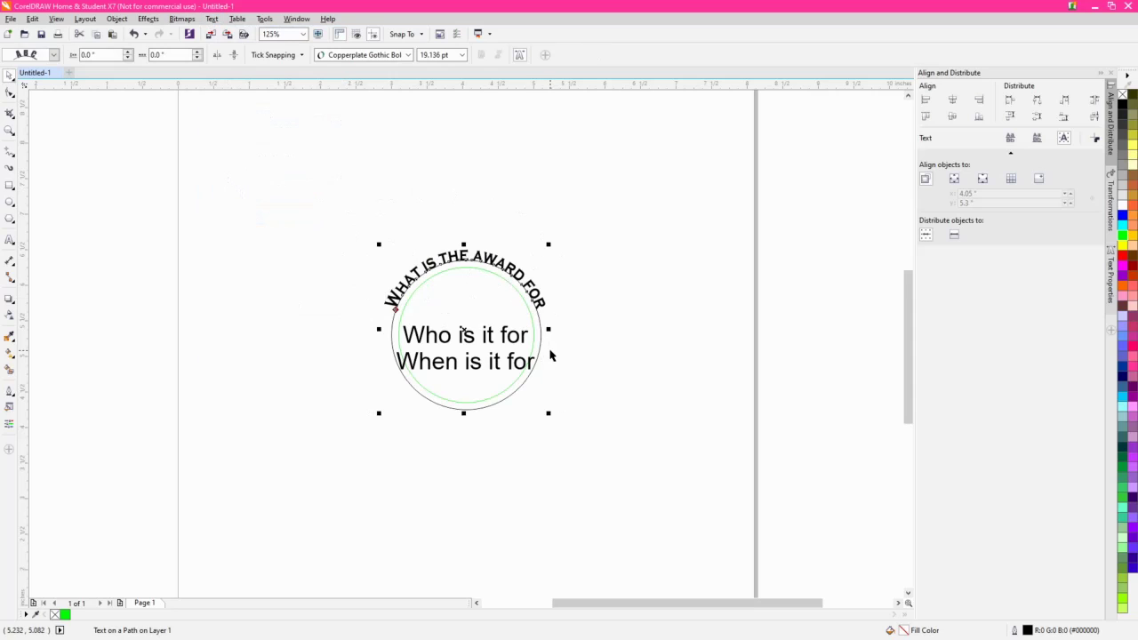
- Set the curved text's distance from the path to -0.3 inches, bringing it inside the green circle
{"action": "left_click", "coordinate": [127, 58]}
{"action": "left_click", "coordinate": [127, 58]}
{"action": "left_click", "coordinate": [127, 58]}
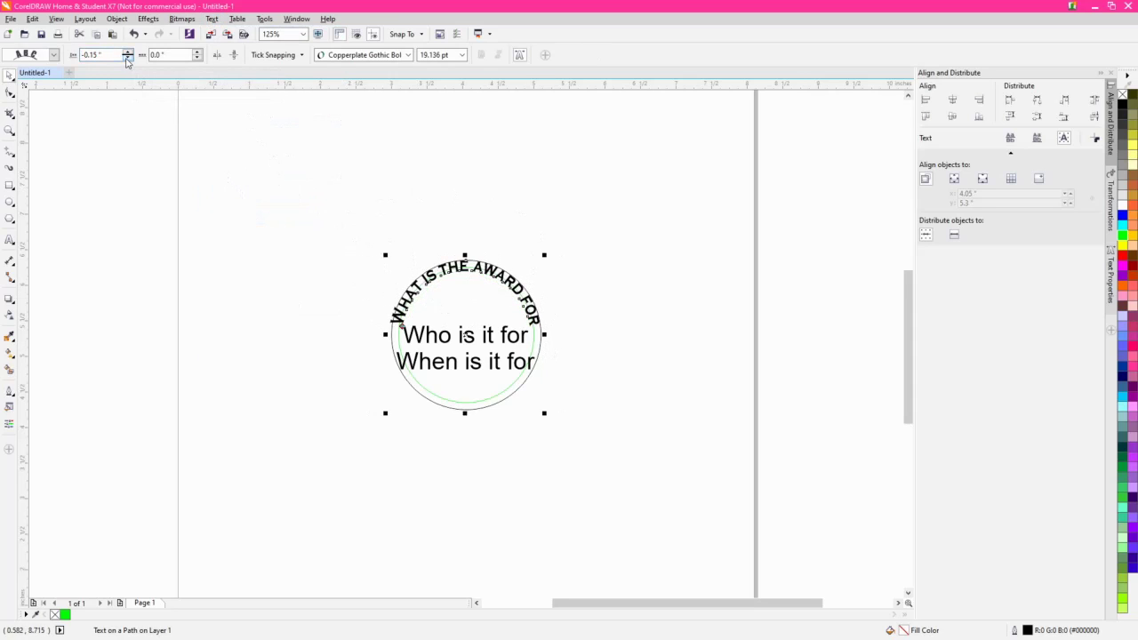
{"action": "left_click", "coordinate": [127, 59]}
{"action": "left_click", "coordinate": [127, 59]}
{"action": "left_click", "coordinate": [127, 59]}
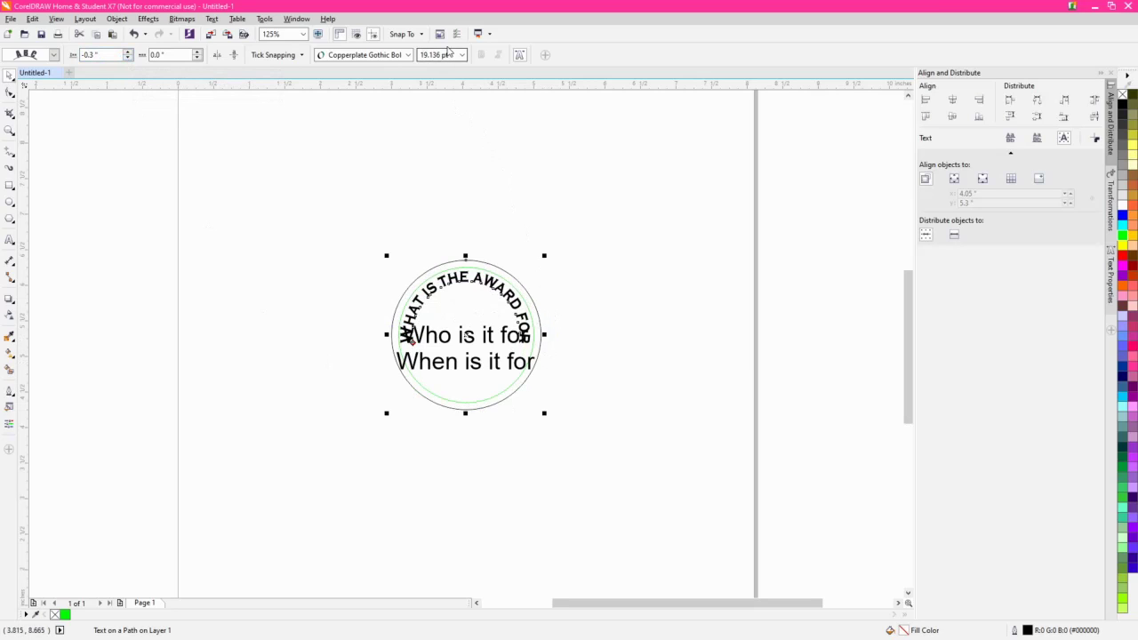
- Set the curved text's font size to 15 pt
{"action": "left_click_drag", "start_coordinate": [453, 55], "coordinate": [417, 55]}
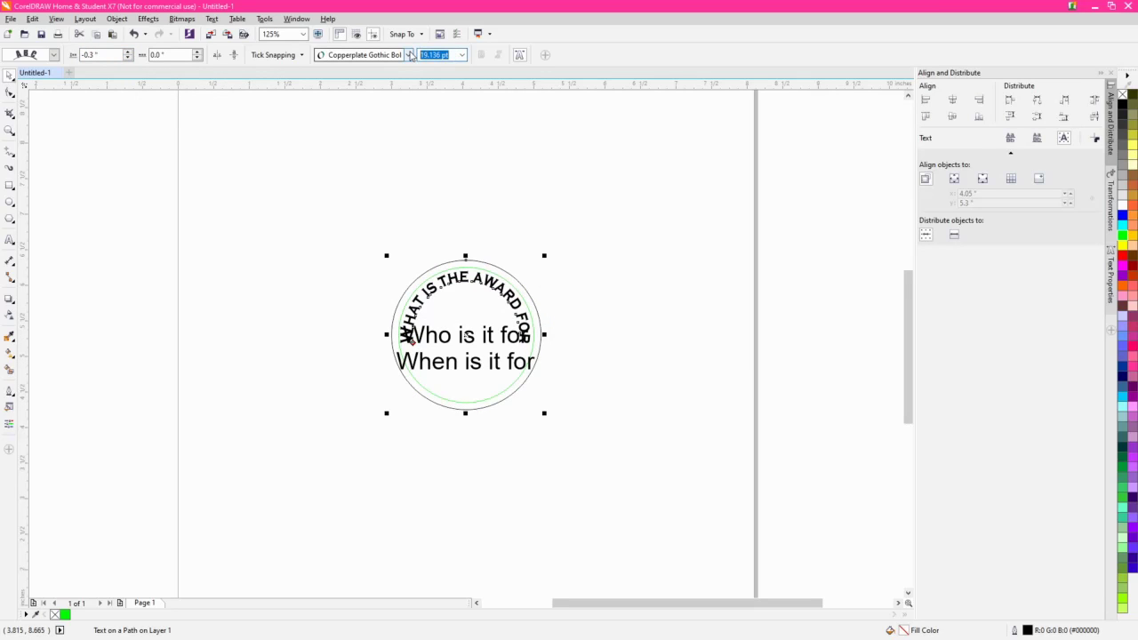
{"action": "type", "text": "15"}
{"action": "key", "text": "Return"}
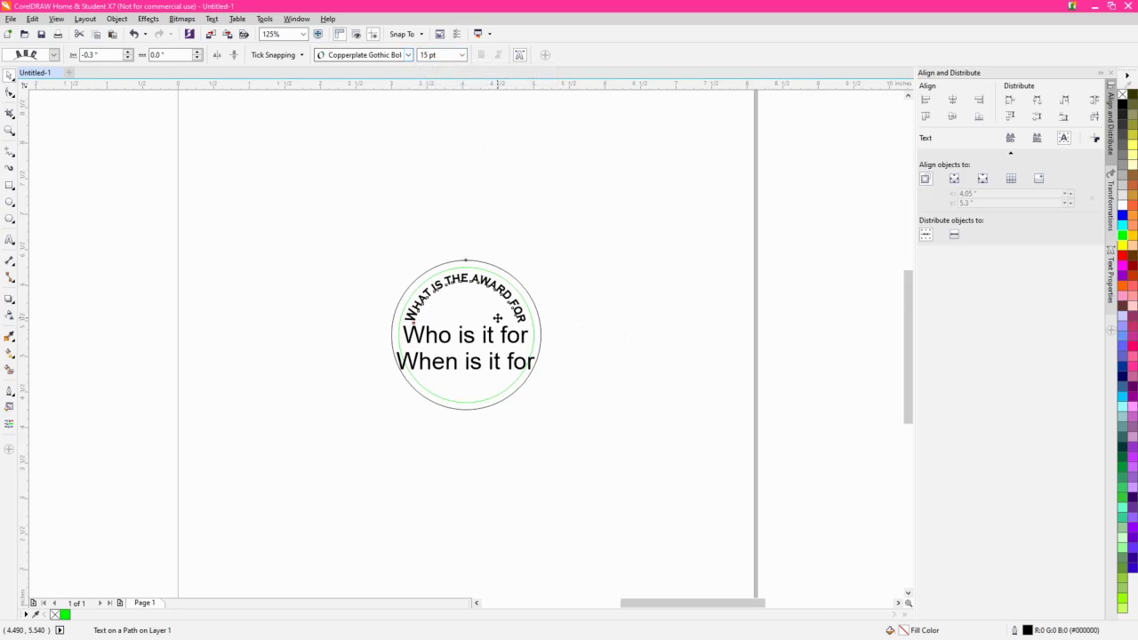
{"action": "scroll", "coordinate": [498, 318], "scroll_direction": "up", "scroll_amount": 4}
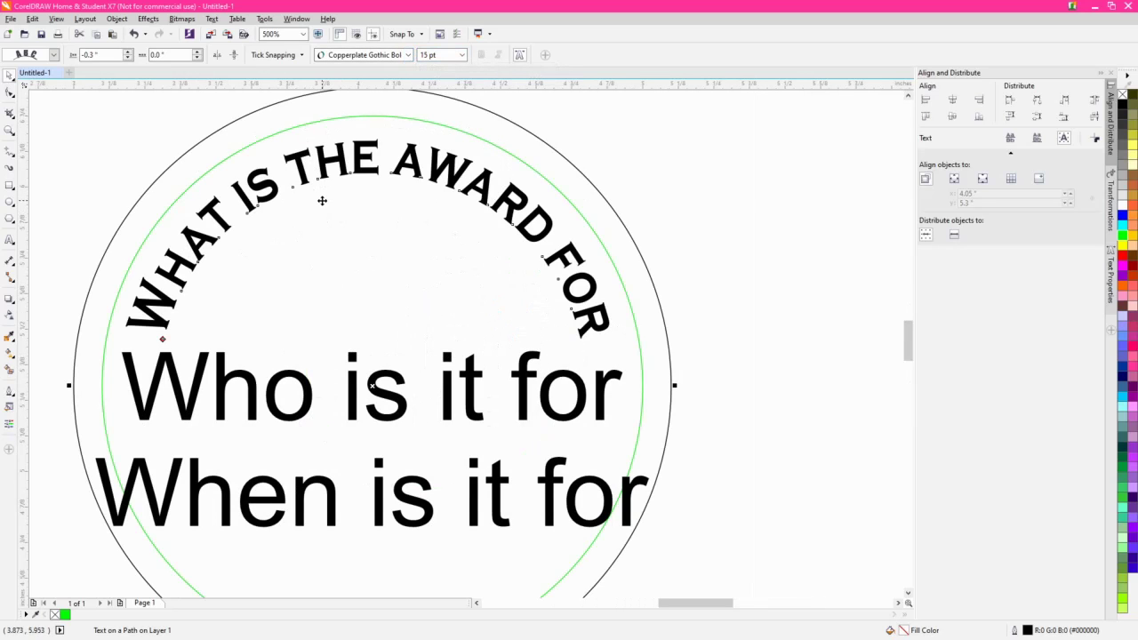
- Set the "Who is it for" line in the Calisto MT font
{"action": "scroll", "coordinate": [322, 201], "scroll_direction": "down", "scroll_amount": 2}
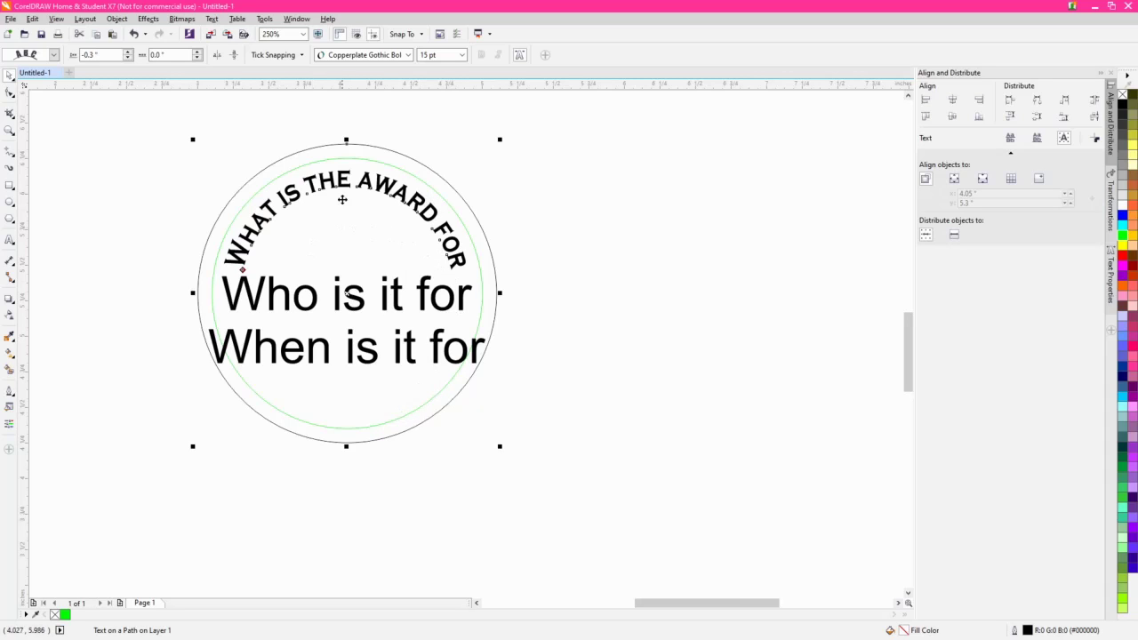
{"action": "left_click", "coordinate": [434, 306]}
{"action": "left_click", "coordinate": [311, 56]}
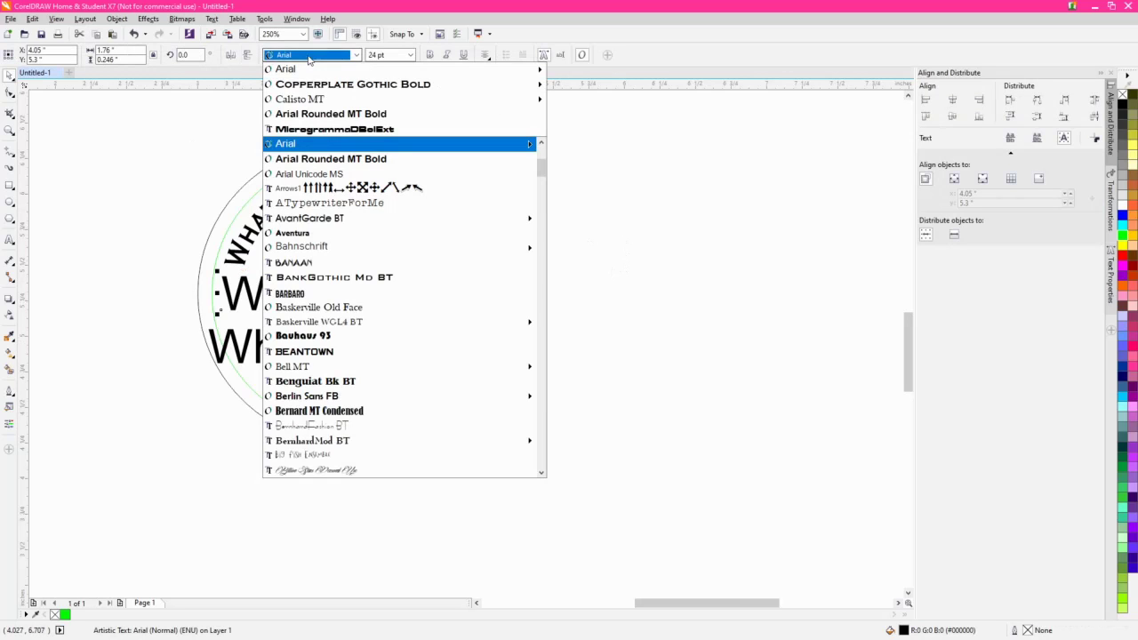
{"action": "left_click", "coordinate": [299, 100]}
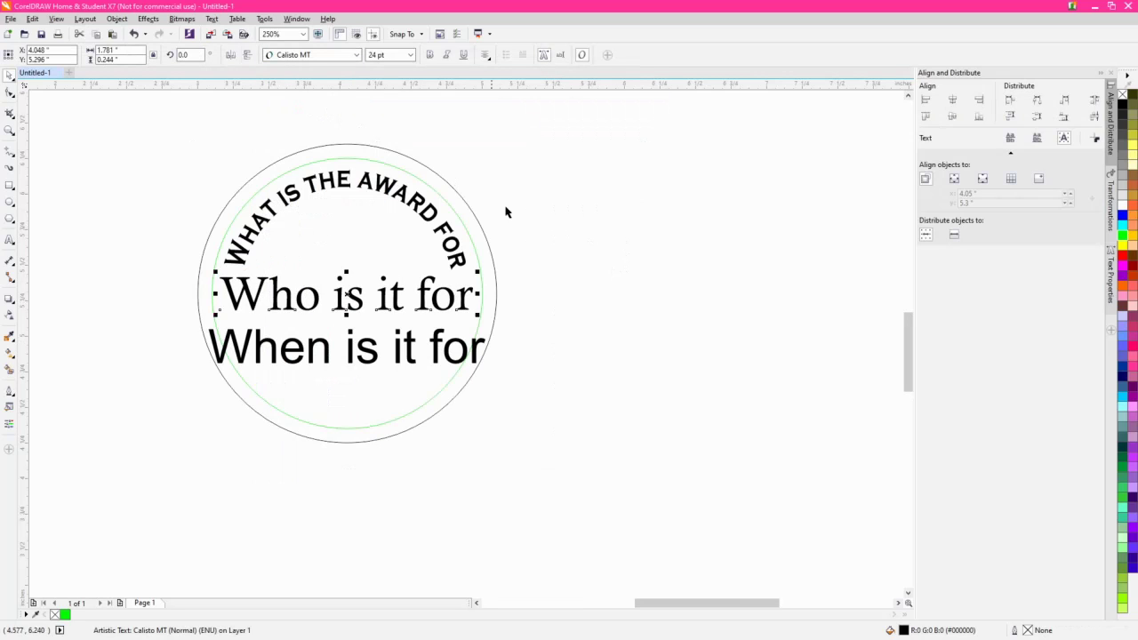
- Give the "Who is it for" line 15% character spacing and 150% word spacing, and make it bold
{"action": "left_click", "coordinate": [1109, 276]}
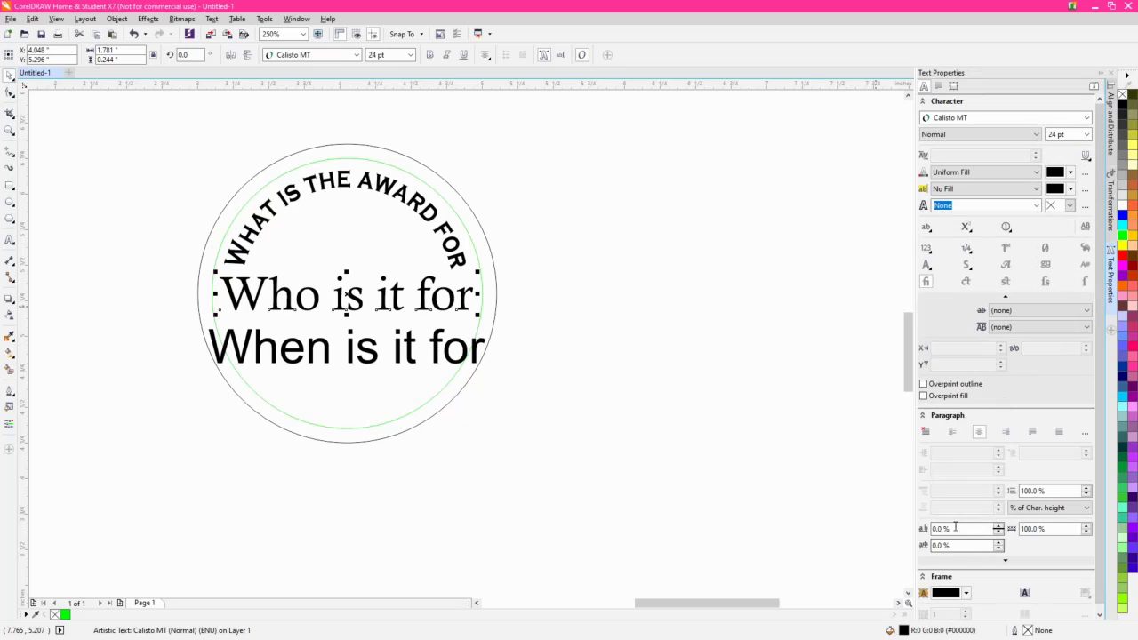
{"action": "left_click", "coordinate": [955, 528]}
{"action": "type", "text": "15"}
{"action": "key", "text": "Tab"}
{"action": "type", "text": "1"}
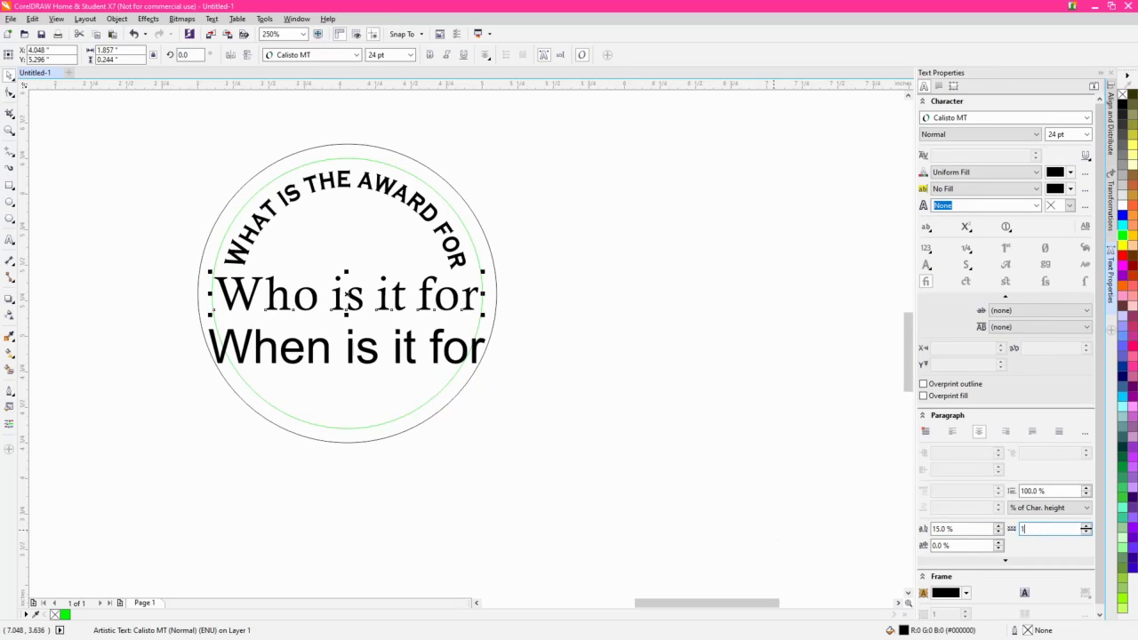
{"action": "type", "text": "50"}
{"action": "key", "text": "Return"}
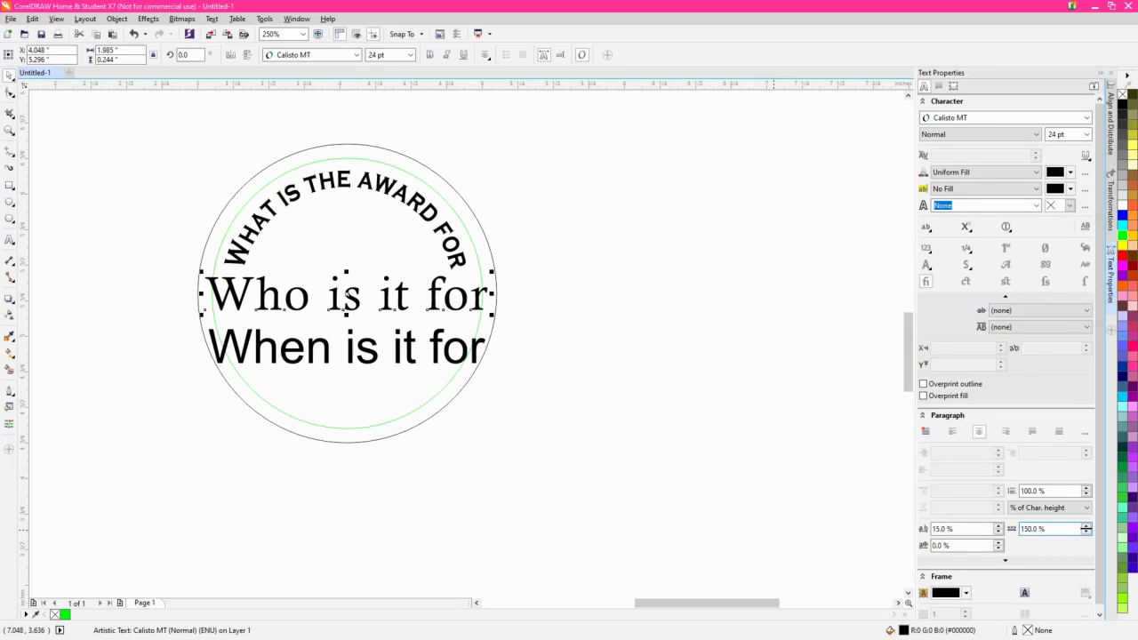
{"action": "left_click", "coordinate": [430, 55]}
- Replace the "Who is it for" text with the recipient's first name
{"action": "double_click", "coordinate": [432, 291]}
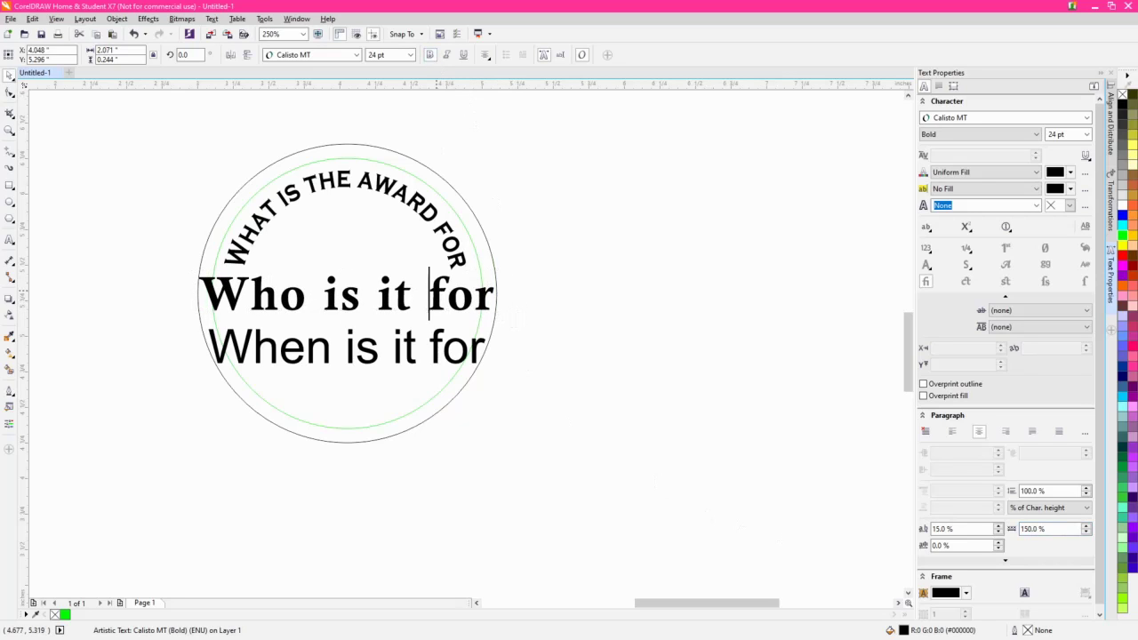
{"action": "double_click", "coordinate": [436, 291]}
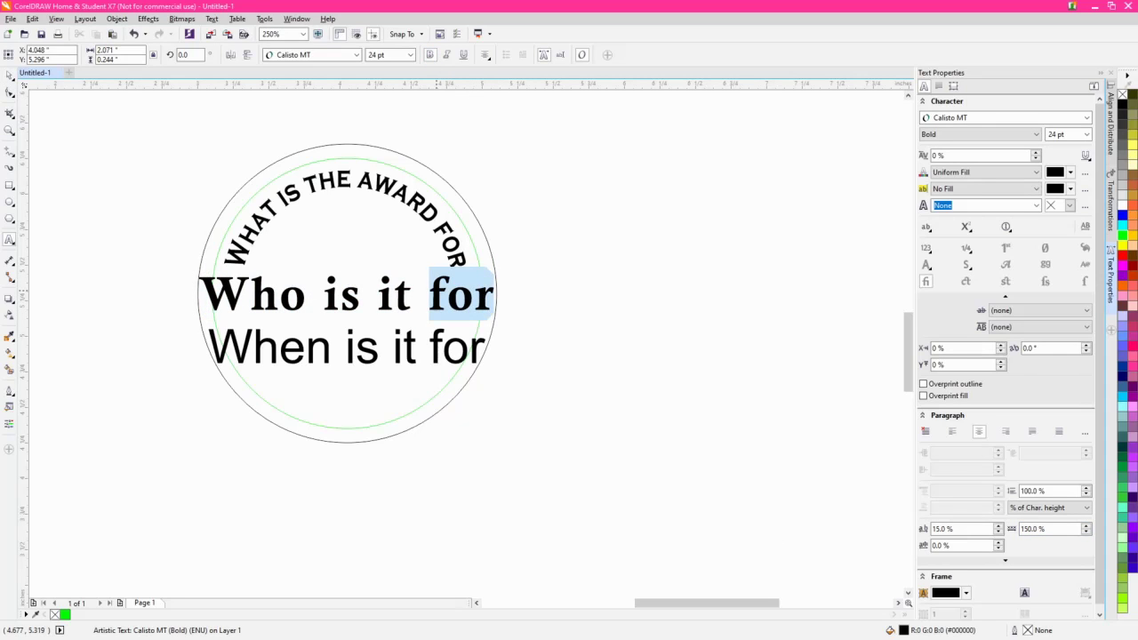
{"action": "key", "text": "ctrl+a"}
{"action": "type", "text": "Amy"}
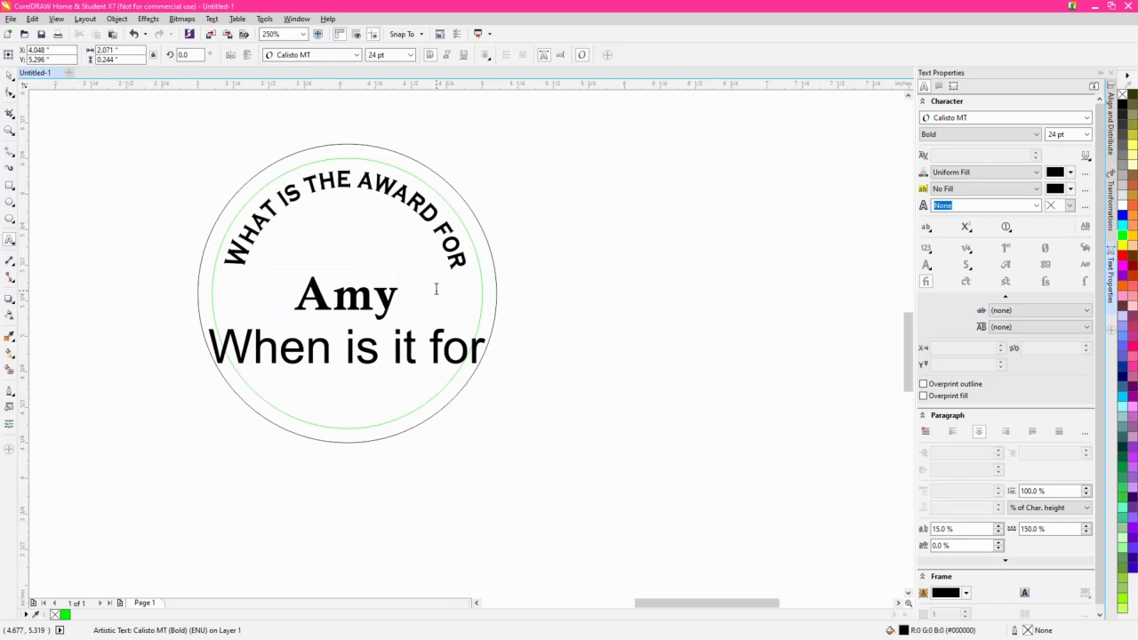
{"action": "key", "text": "BackSpace"}
{"action": "key", "text": "BackSpace"}
{"action": "type", "text": "ngela"}
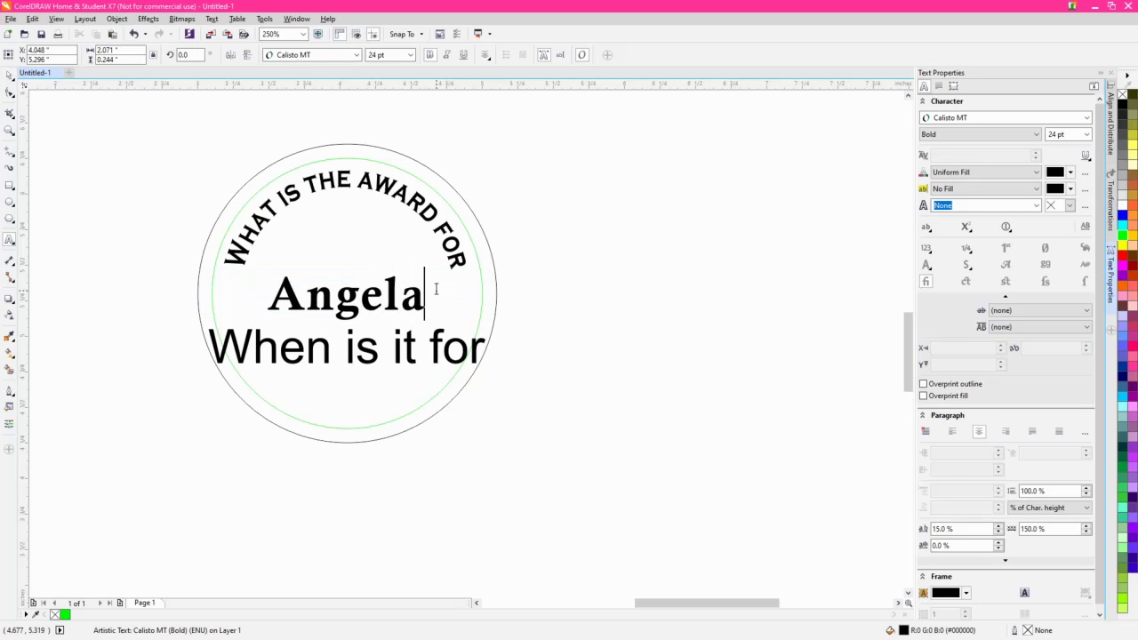
{"action": "key", "text": "ctrl+space"}
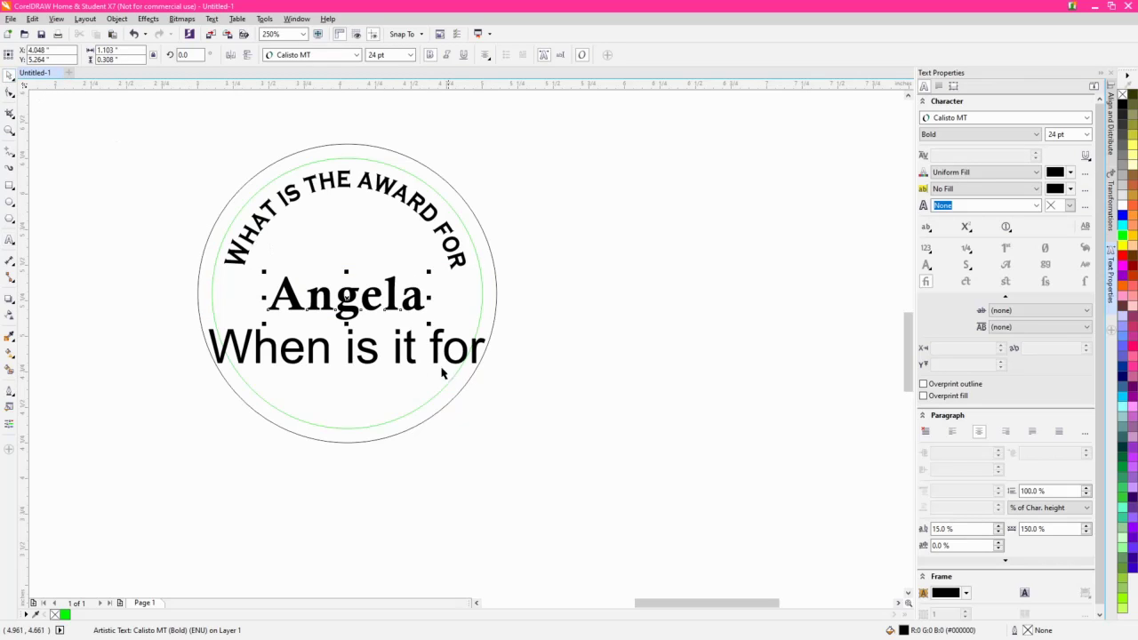
- Replace the "When is it for" text with 2020
{"action": "double_click", "coordinate": [407, 350]}
{"action": "key", "text": "ctrl+a"}
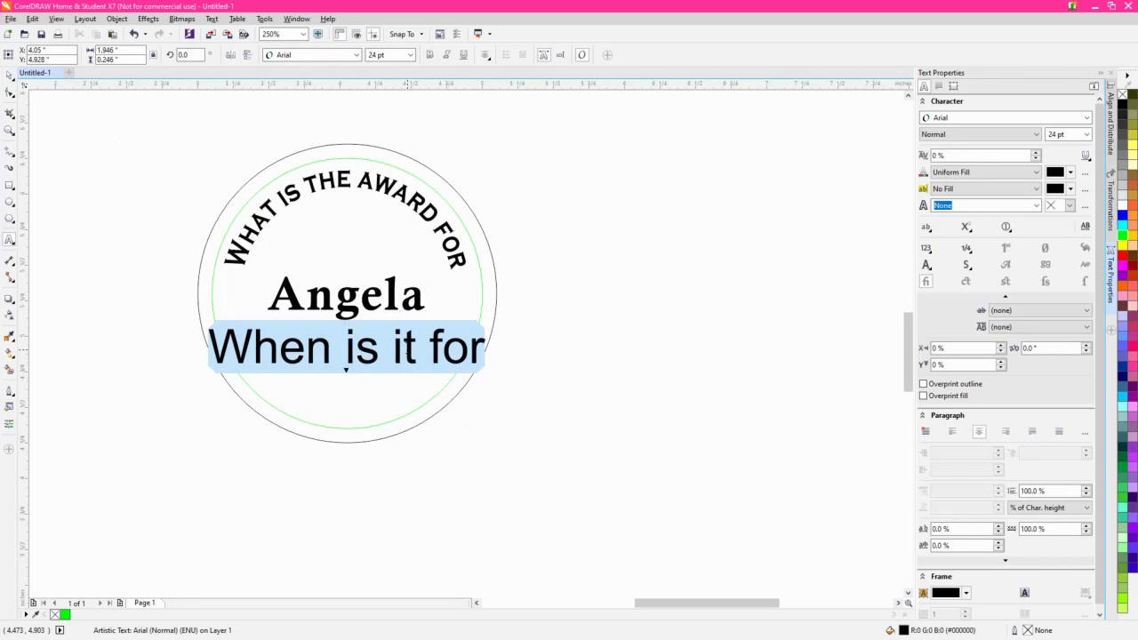
{"action": "type", "text": "2020"}
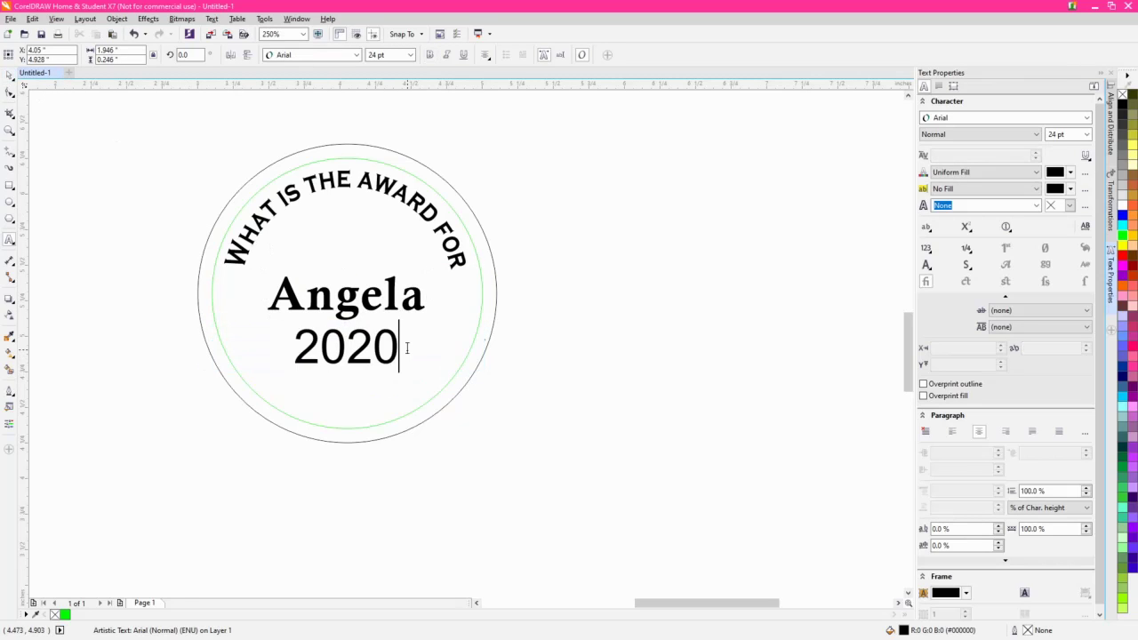
{"action": "key", "text": "ctrl+space"}
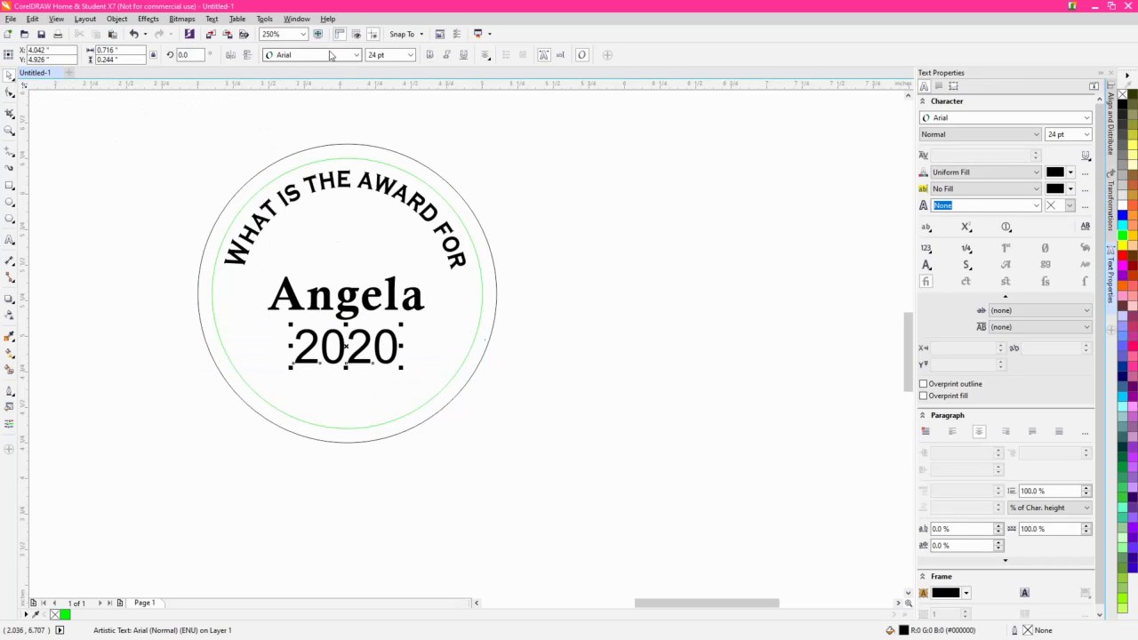
- Set the year 2020 in Monotype Corsiva and move it straight down about 0.13 inches, away from the name
{"action": "left_click", "coordinate": [311, 56]}
{"action": "type", "text": "Monotype Corsiva"}
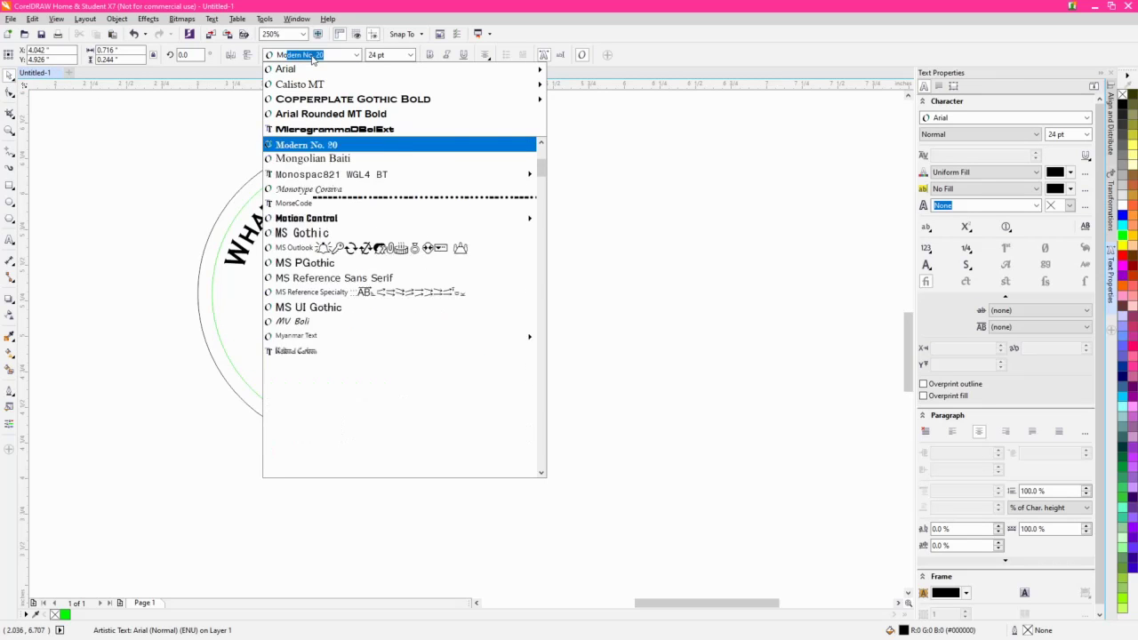
{"action": "key", "text": "Return"}
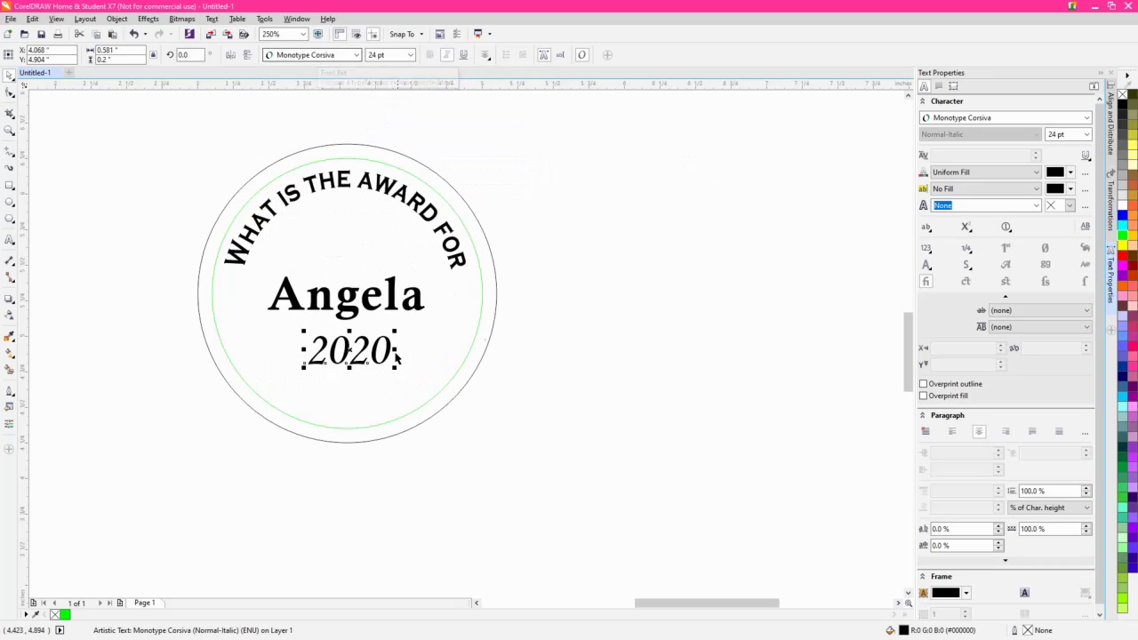
{"action": "left_click_drag", "start_coordinate": [382, 349], "coordinate": [388, 382]}
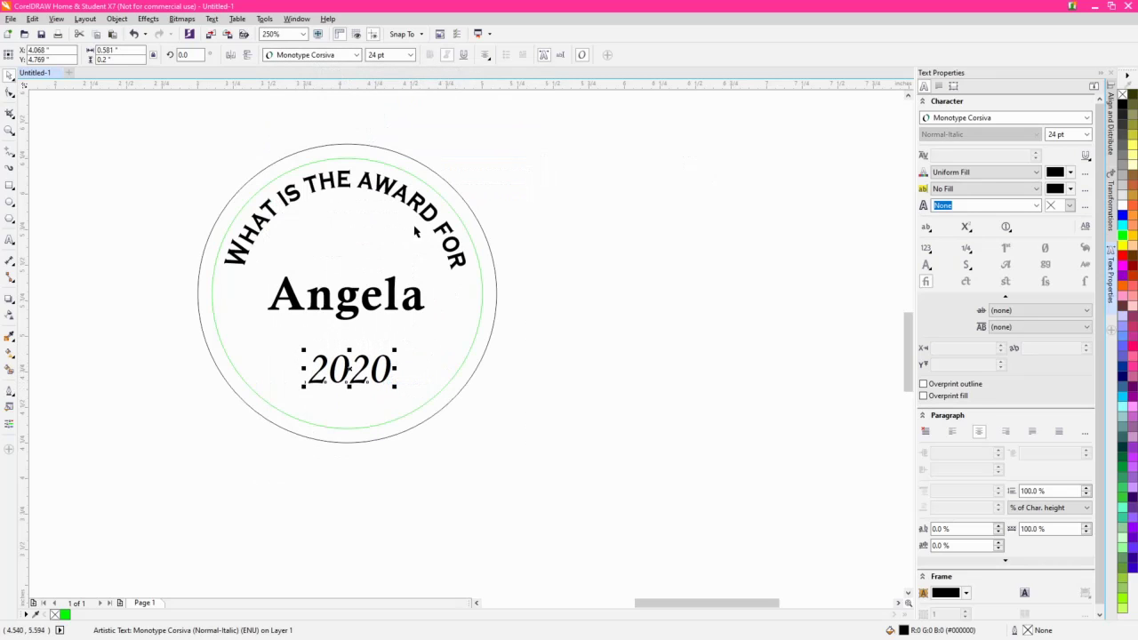
{"action": "left_click", "coordinate": [554, 257]}
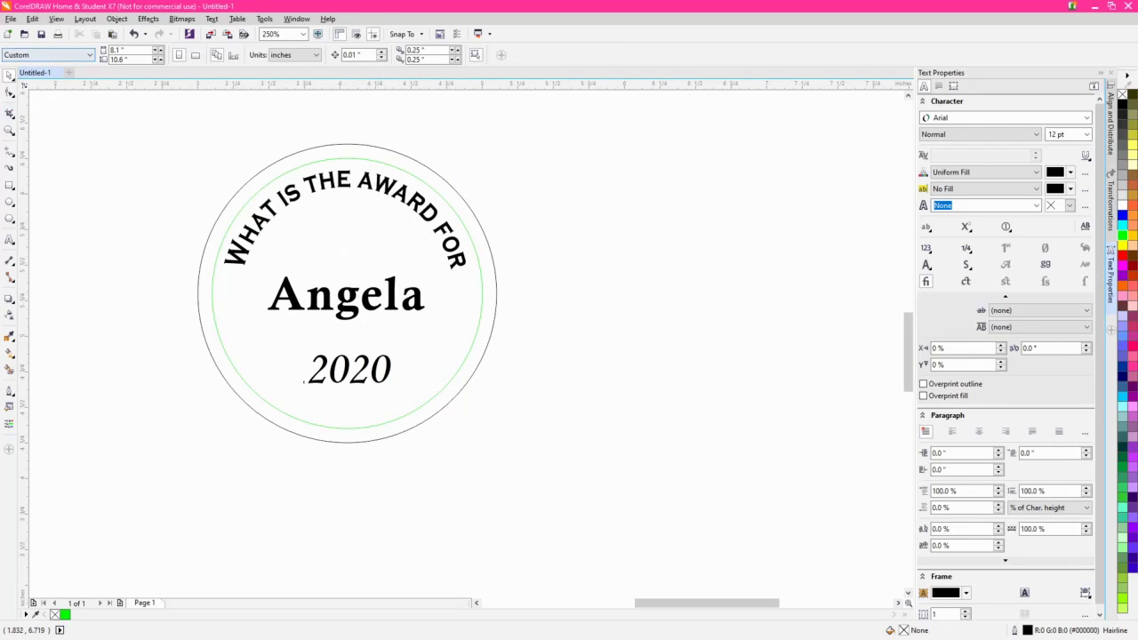
- Draw a five-pointed star about 0.25 inches wide in the empty area outside the circle
{"action": "key", "text": "F8"}
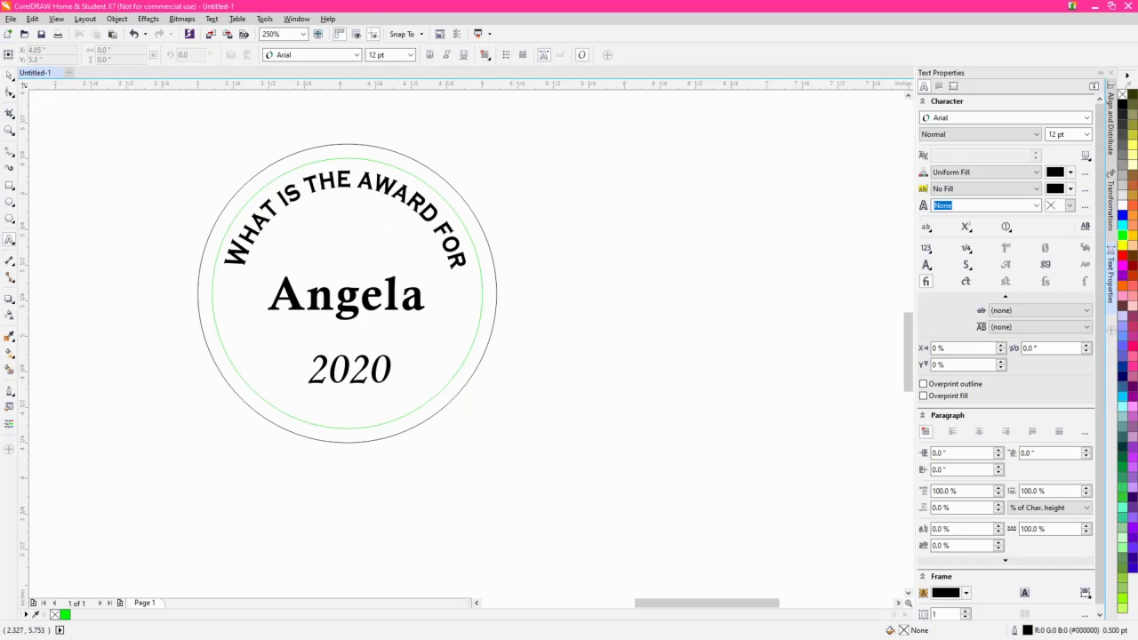
{"action": "left_click", "coordinate": [12, 222]}
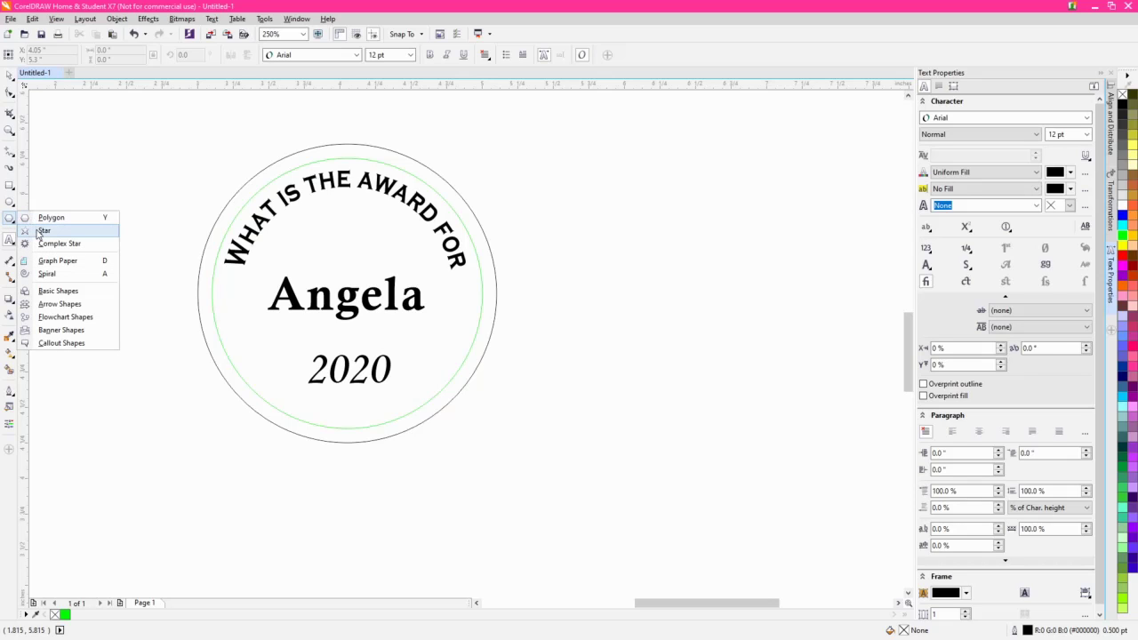
{"action": "left_click", "coordinate": [42, 231]}
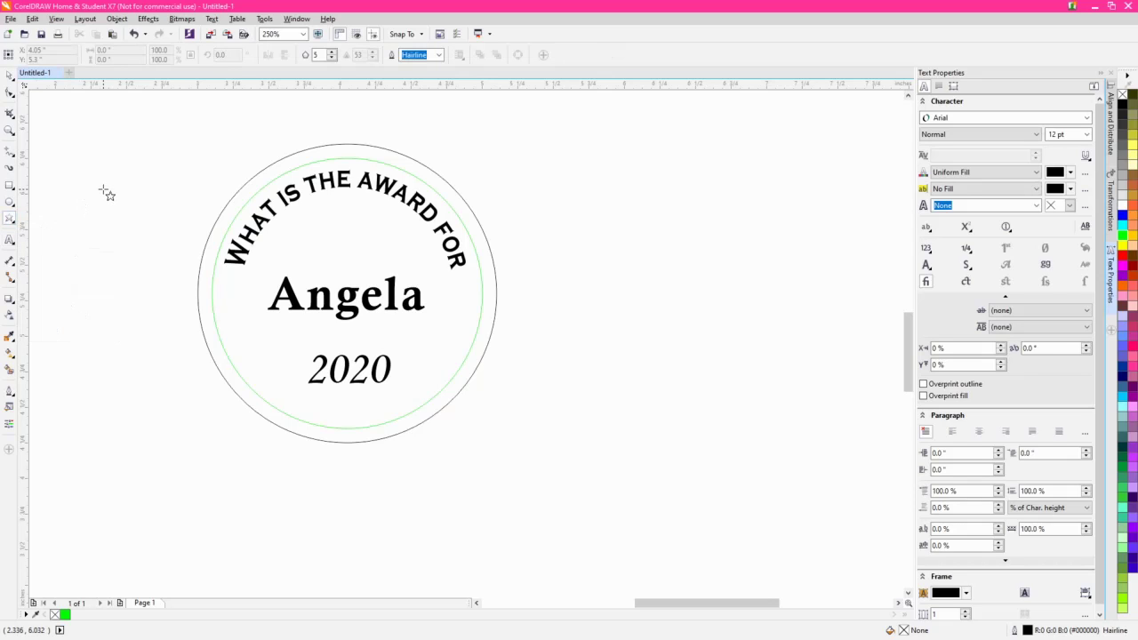
{"action": "left_click_drag", "start_coordinate": [104, 191], "coordinate": [133, 233]}
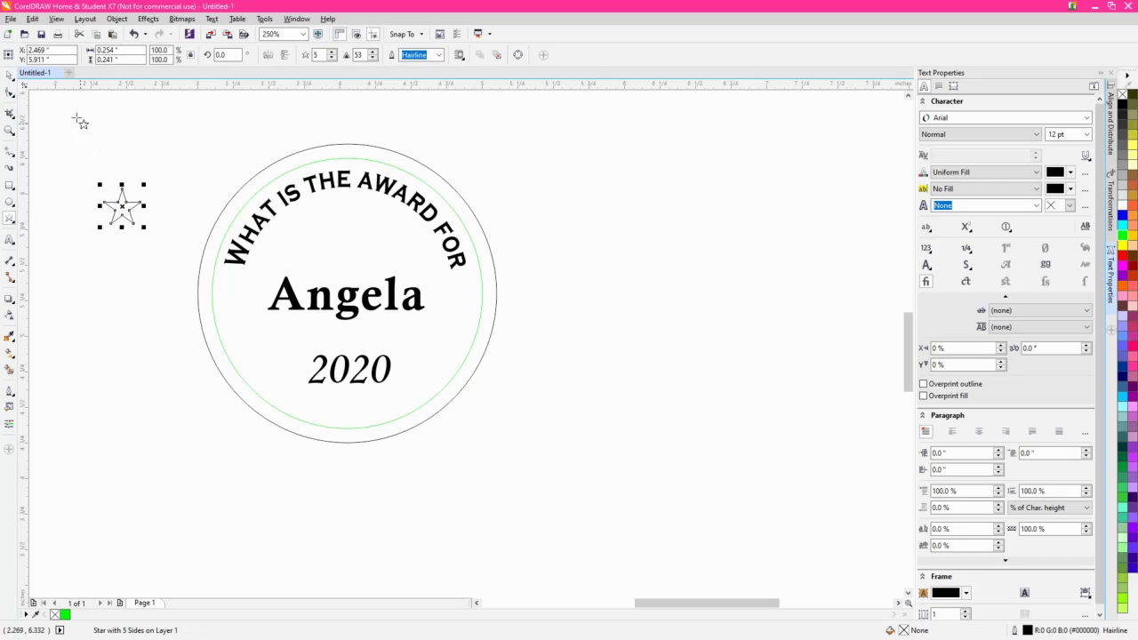
- Center the star on the page and raise it between the curved text and the name, with black fill and no outline
{"action": "left_click", "coordinate": [10, 76]}
{"action": "key", "text": "p"}
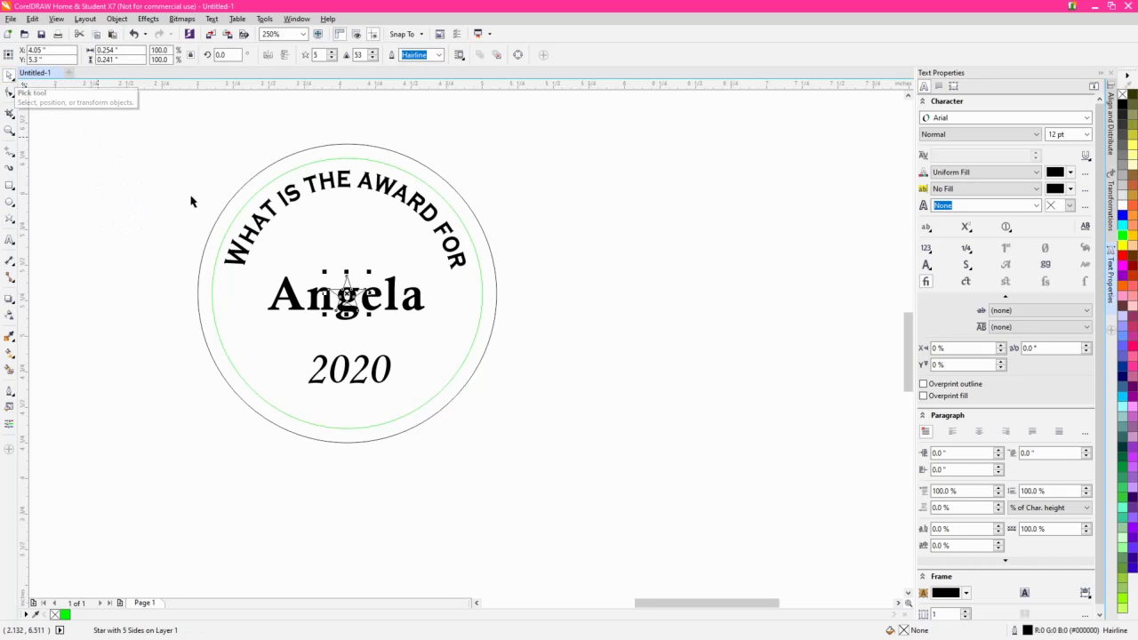
{"action": "scroll", "coordinate": [373, 287], "scroll_direction": "up", "scroll_amount": 2}
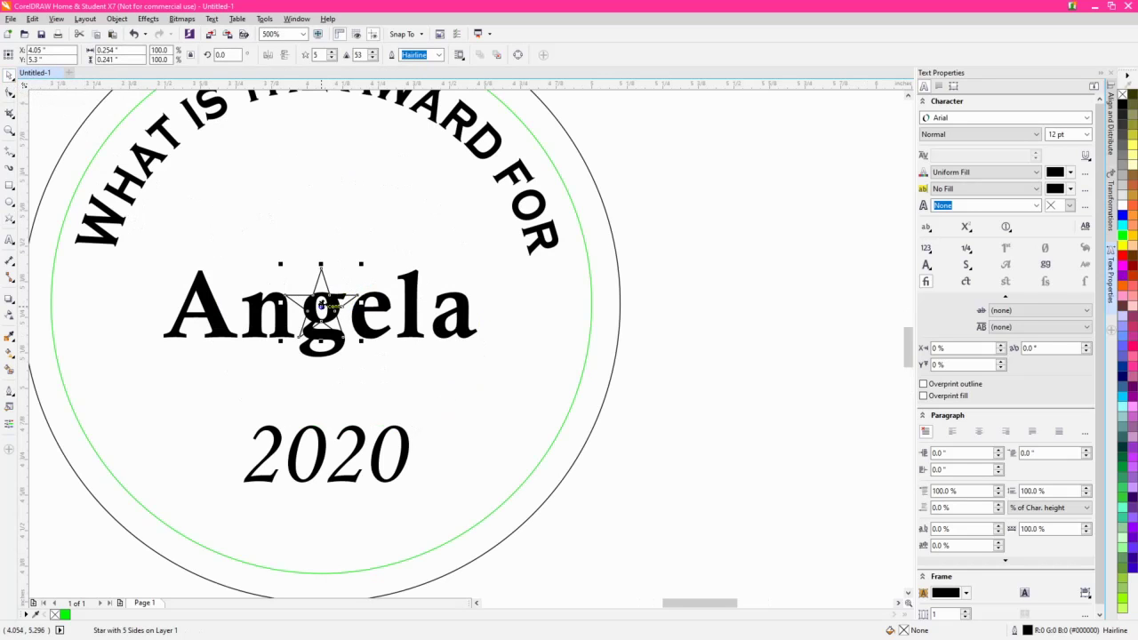
{"action": "left_click_drag", "start_coordinate": [332, 301], "coordinate": [332, 175]}
{"action": "scroll", "coordinate": [332, 175], "scroll_direction": "up", "scroll_amount": 2}
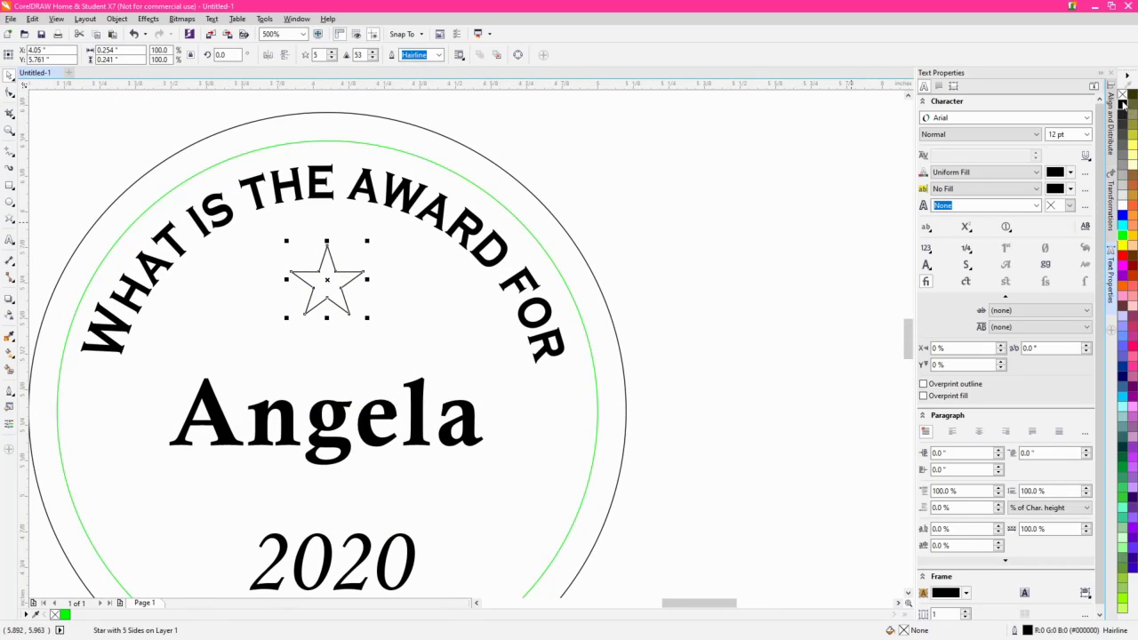
{"action": "left_click", "coordinate": [1122, 104]}
{"action": "right_click", "coordinate": [1122, 94]}
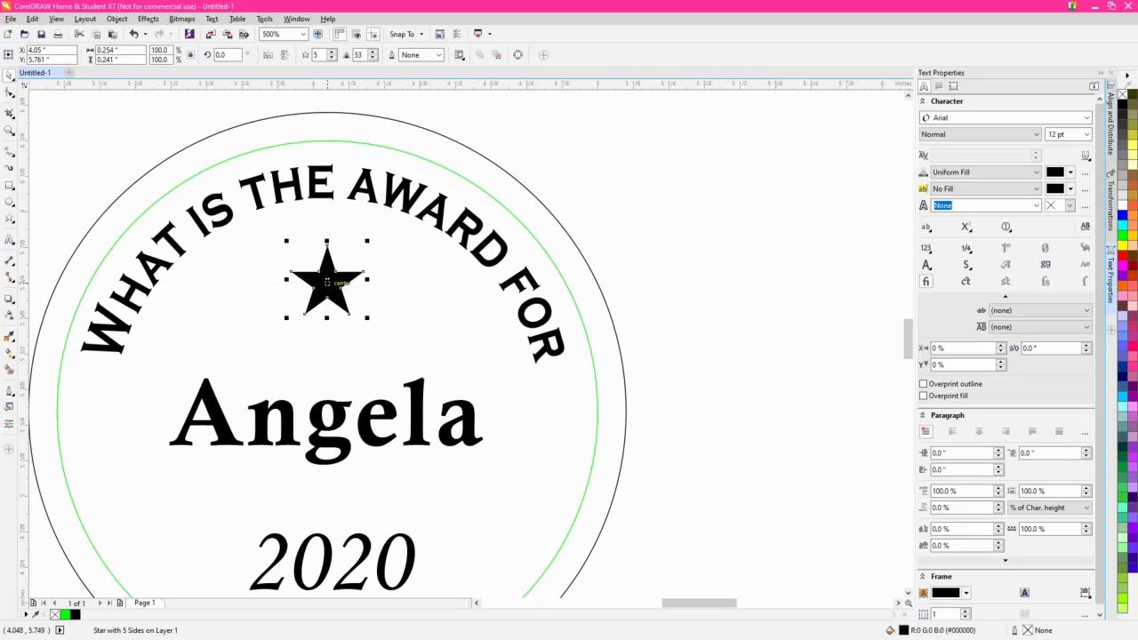
- Flank the black star with two smaller copies about 0.16 inches wide, one on each side at the same height
{"action": "key", "text": "ctrl+z"}
{"action": "left_click_drag", "start_coordinate": [327, 283], "coordinate": [242, 282]}
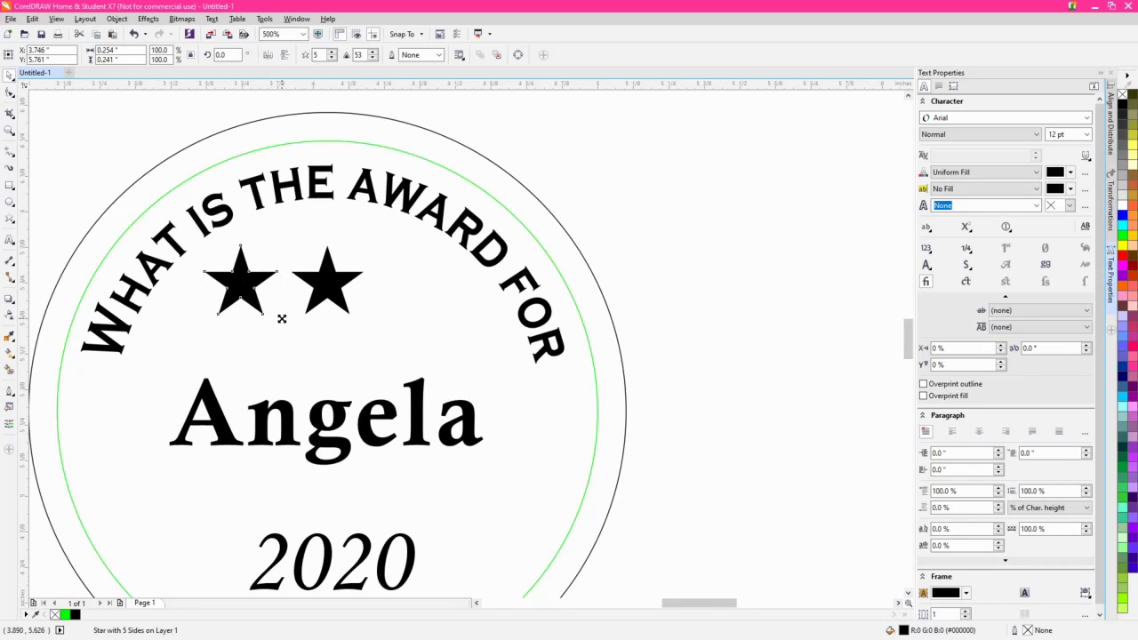
{"action": "left_click_drag", "start_coordinate": [281, 318], "coordinate": [272, 320]}
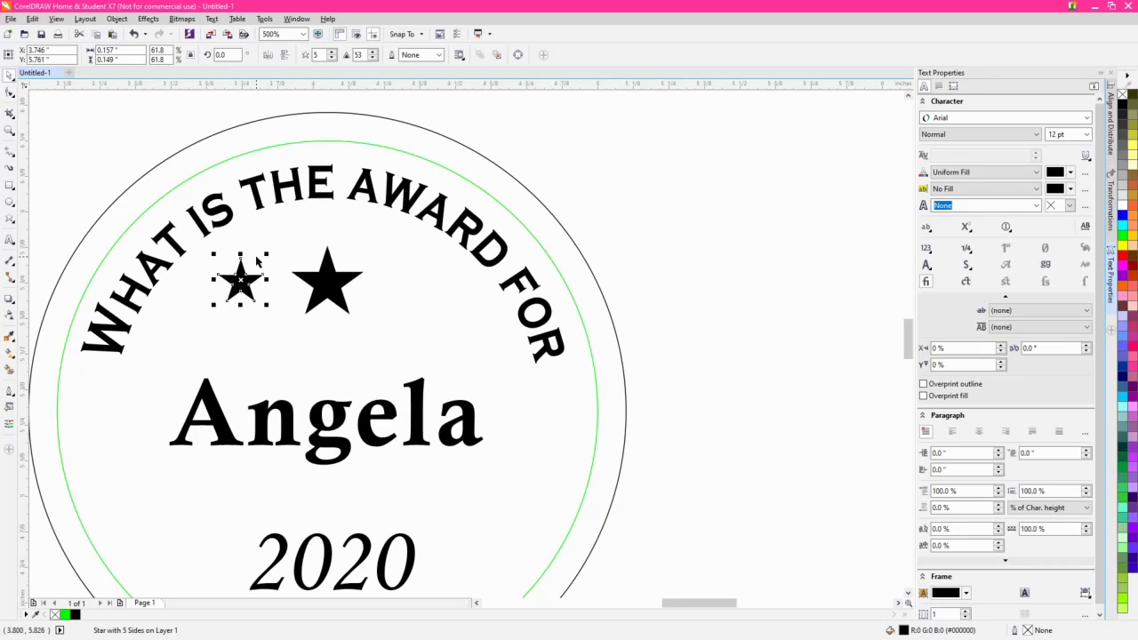
{"action": "left_click_drag", "start_coordinate": [242, 278], "coordinate": [406, 276]}
{"action": "scroll", "coordinate": [407, 276], "scroll_direction": "down", "scroll_amount": 2}
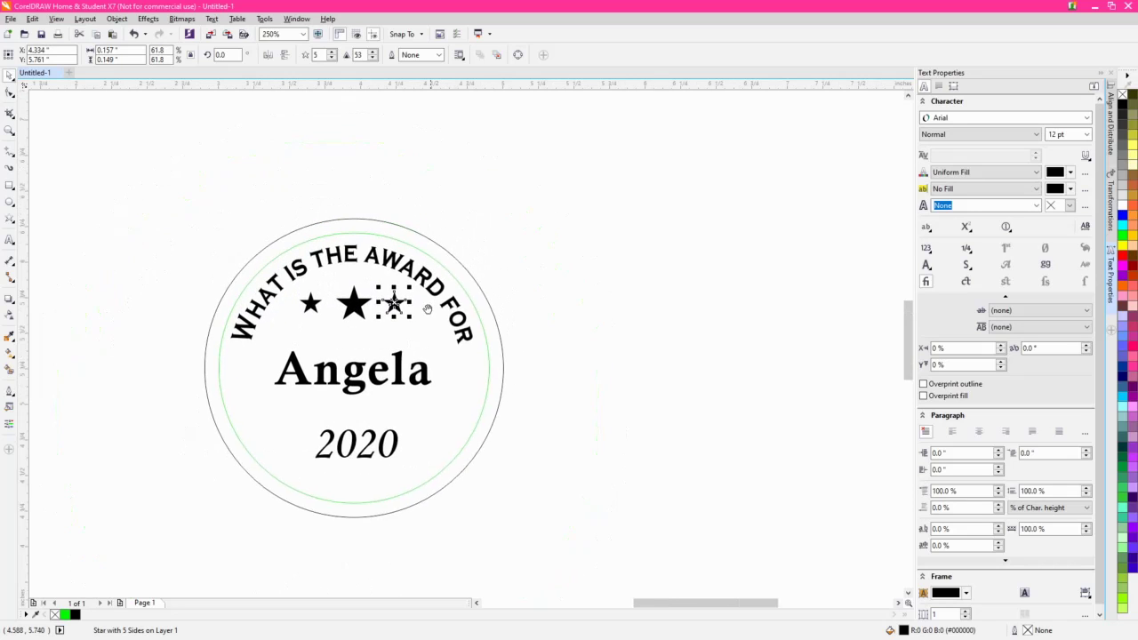
- Distribute the three stars with equal horizontal spacing and group them
{"action": "mouse_move", "coordinate": [254, 229]}
{"action": "left_mouse_down"}
{"action": "mouse_move", "coordinate": [424, 375]}
{"action": "mouse_move", "coordinate": [429, 397]}
{"action": "left_mouse_up"}
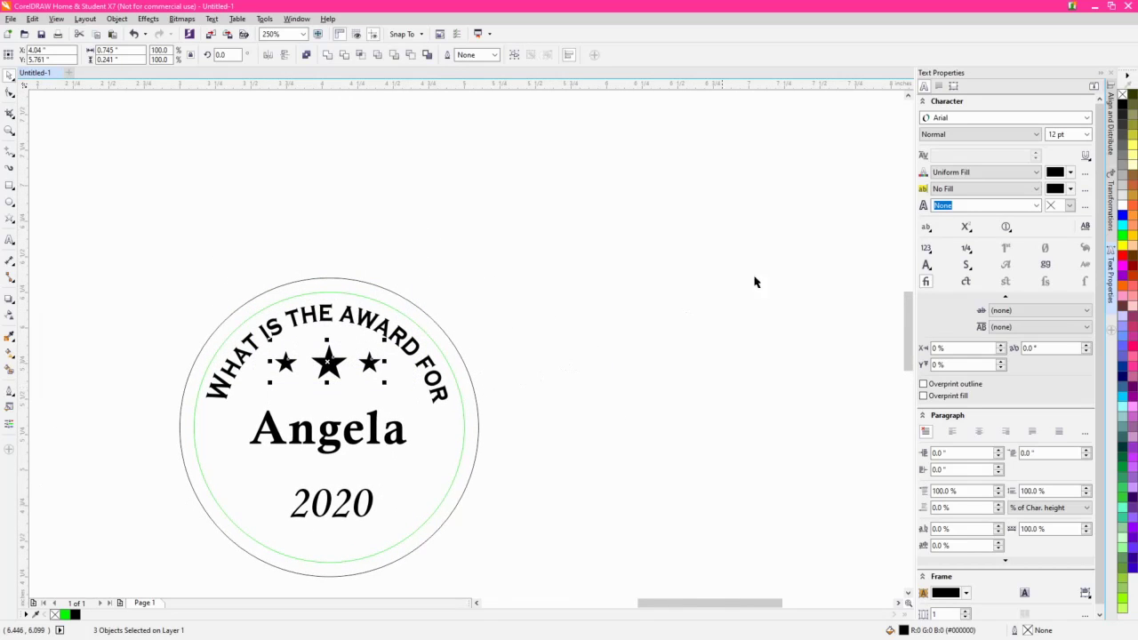
{"action": "left_click", "coordinate": [1110, 124]}
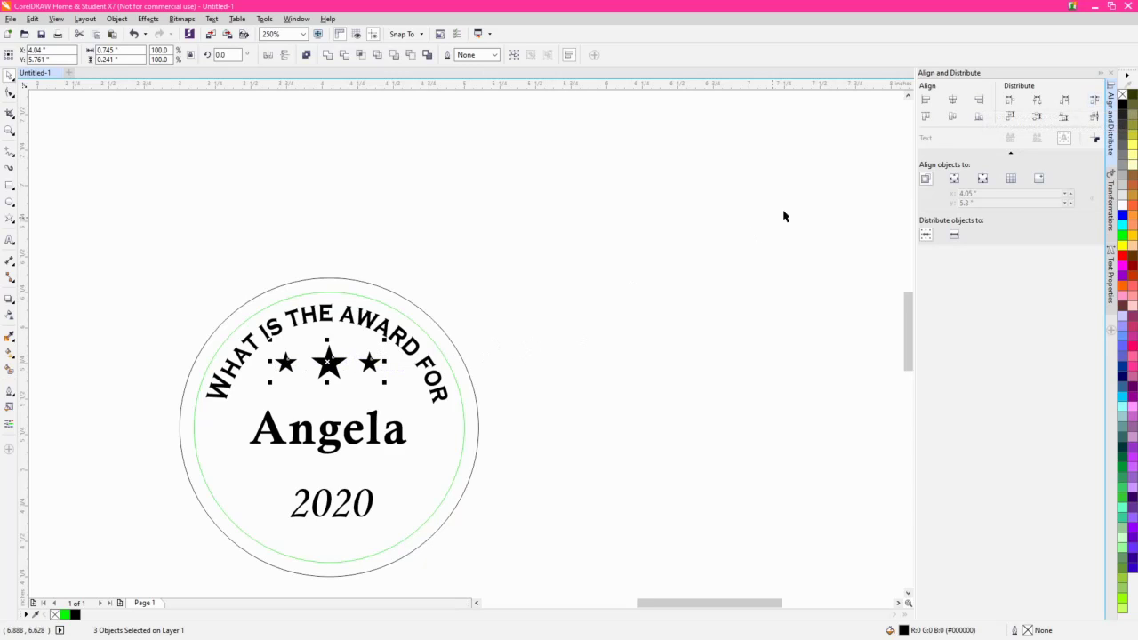
{"action": "left_click", "coordinate": [1095, 100]}
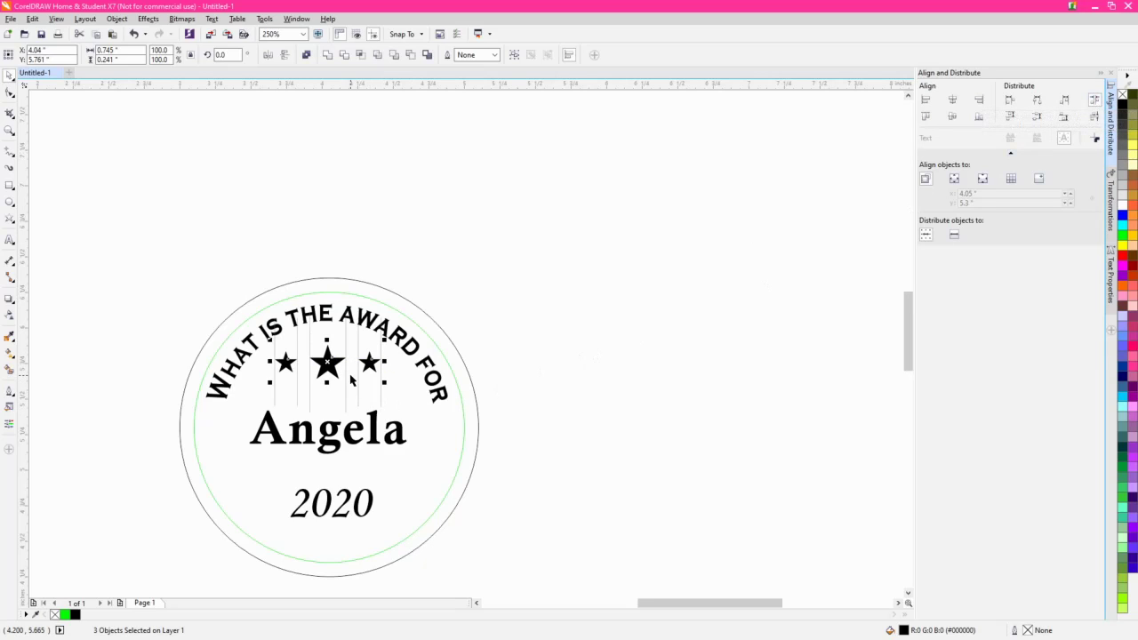
{"action": "key", "text": "ctrl+g"}
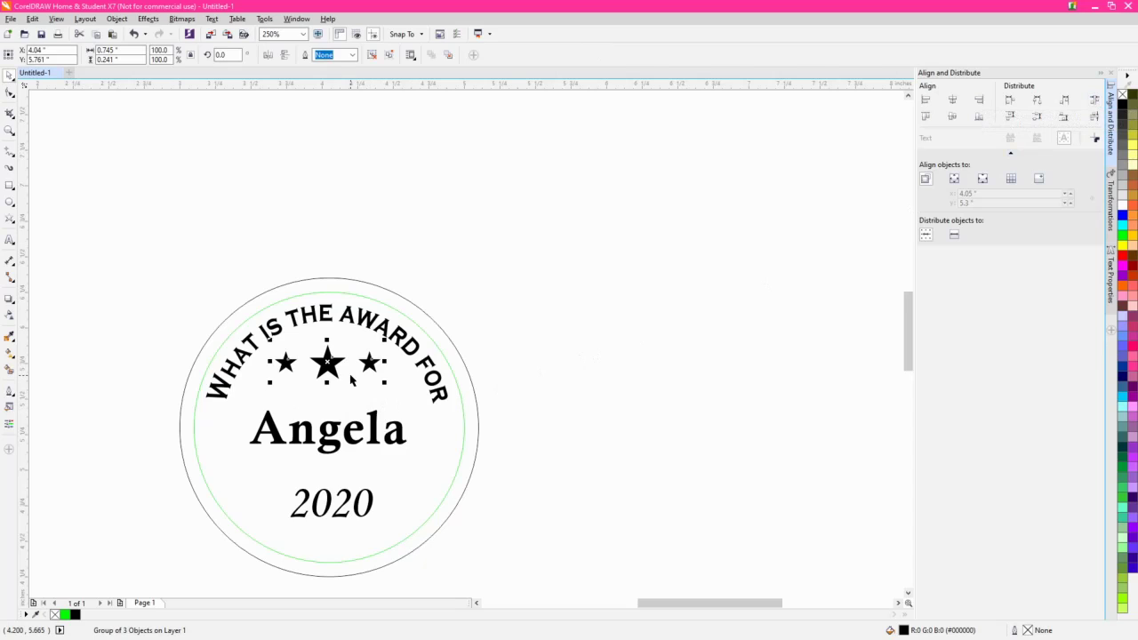
- Align the star group's center horizontally with the outer black circle
{"action": "left_click", "coordinate": [357, 286], "text": "shift"}
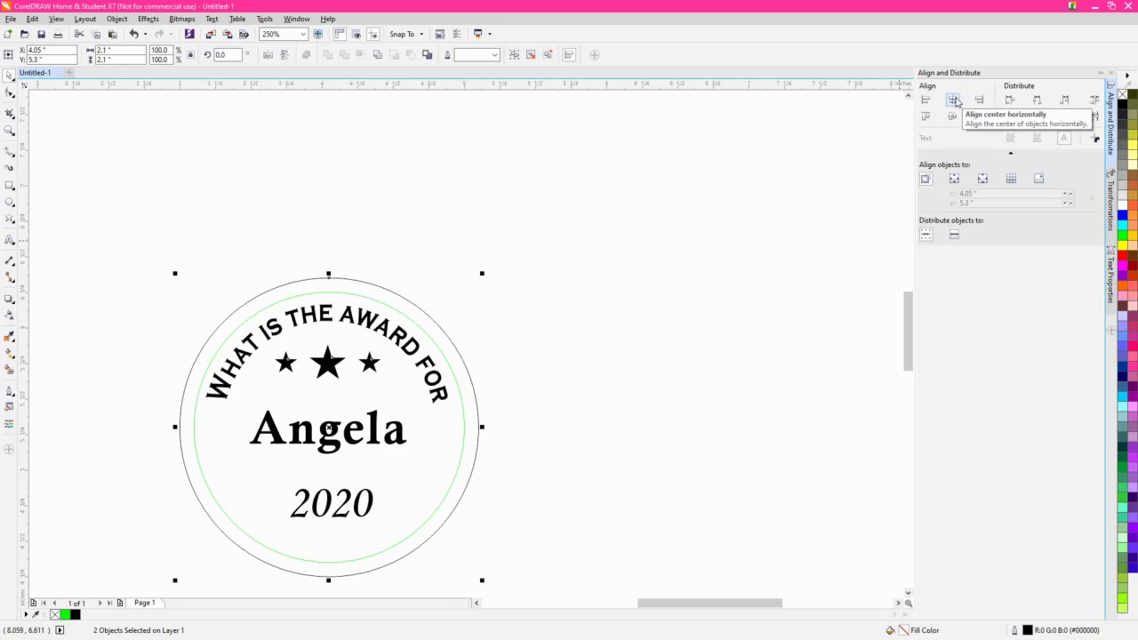
{"action": "left_click", "coordinate": [957, 102]}
{"action": "left_click", "coordinate": [623, 419]}
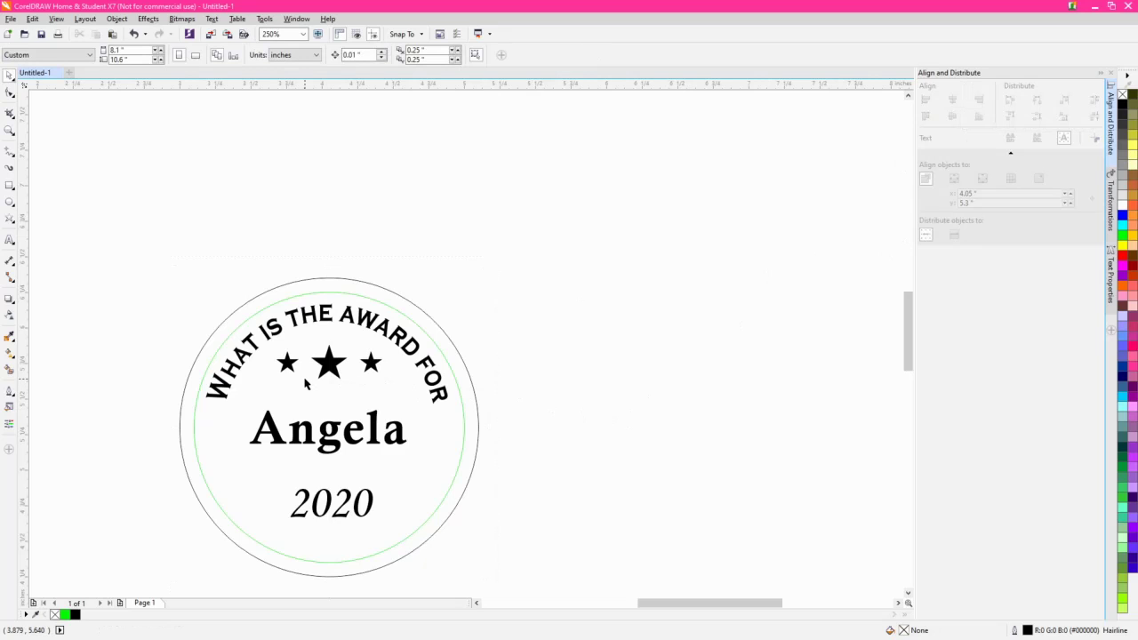
- Lower the three-star group slightly and enlarge it to about 0.95 inches wide, and move the year slightly down
{"action": "scroll", "coordinate": [306, 383], "scroll_direction": "up", "scroll_amount": 2}
{"action": "left_click_drag", "start_coordinate": [361, 345], "coordinate": [361, 370]}
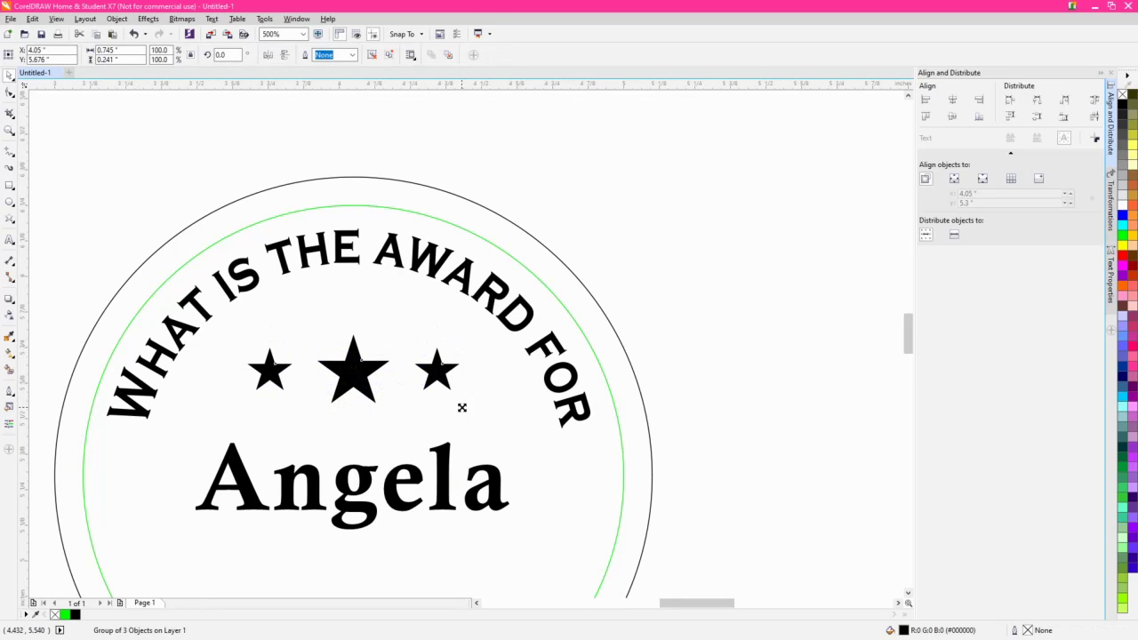
{"action": "left_click_drag", "start_coordinate": [461, 407], "coordinate": [490, 422]}
{"action": "scroll", "coordinate": [490, 422], "scroll_direction": "down", "scroll_amount": 2}
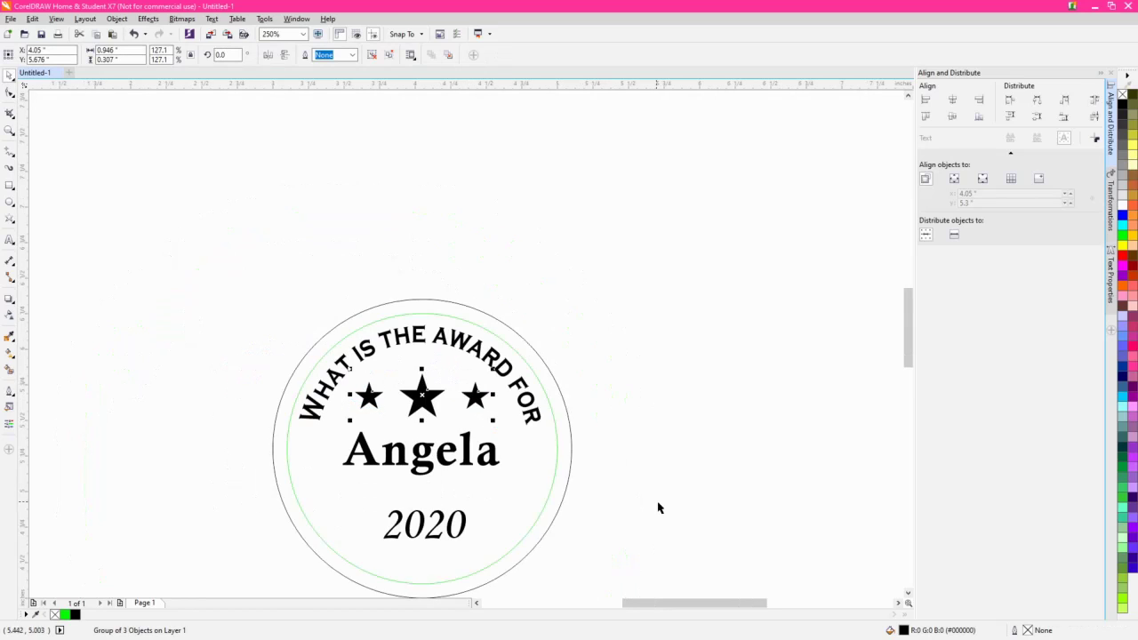
{"action": "left_click_drag", "start_coordinate": [658, 502], "coordinate": [634, 412]}
{"action": "left_click", "coordinate": [636, 430]}
{"action": "left_click_drag", "start_coordinate": [428, 443], "coordinate": [429, 457]}
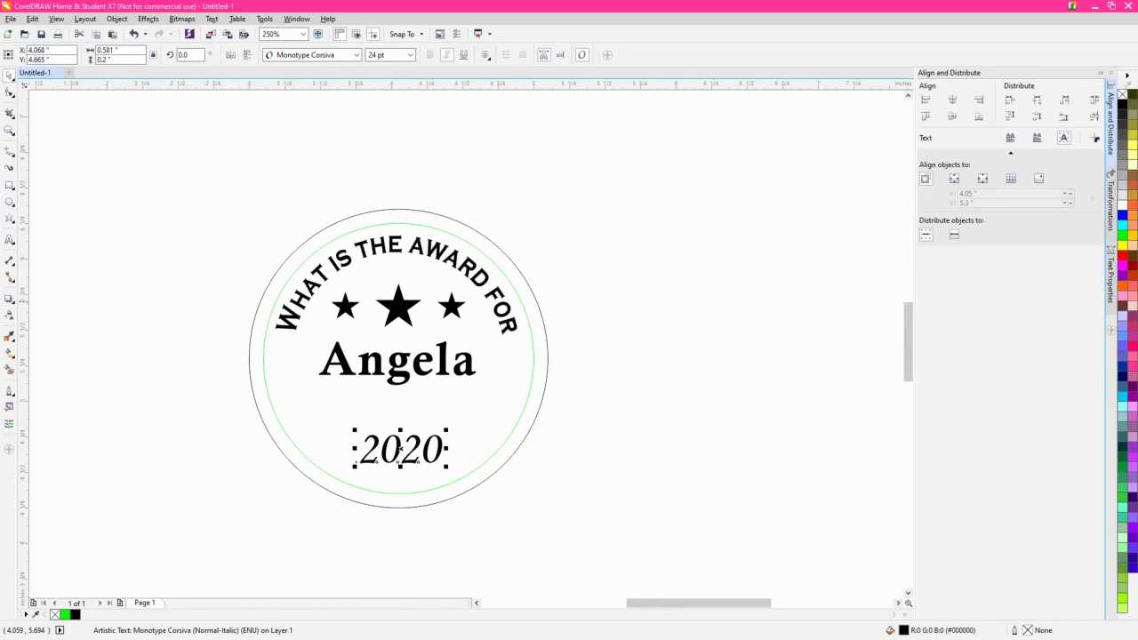
- Draw a thin bar about 0.37 by 0.017 inches between the name and the year, with black fill and no outline
{"action": "left_click", "coordinate": [9, 185]}
{"action": "scroll", "coordinate": [415, 386], "scroll_direction": "up", "scroll_amount": 2}
{"action": "left_click_drag", "start_coordinate": [286, 413], "coordinate": [392, 419]}
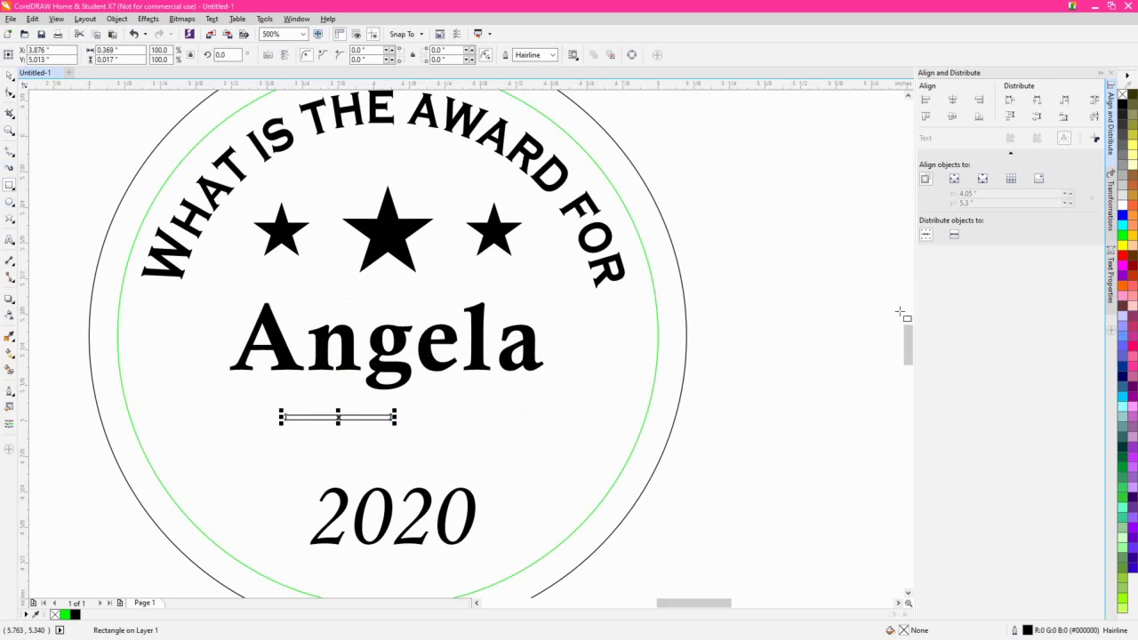
{"action": "left_click", "coordinate": [1123, 104]}
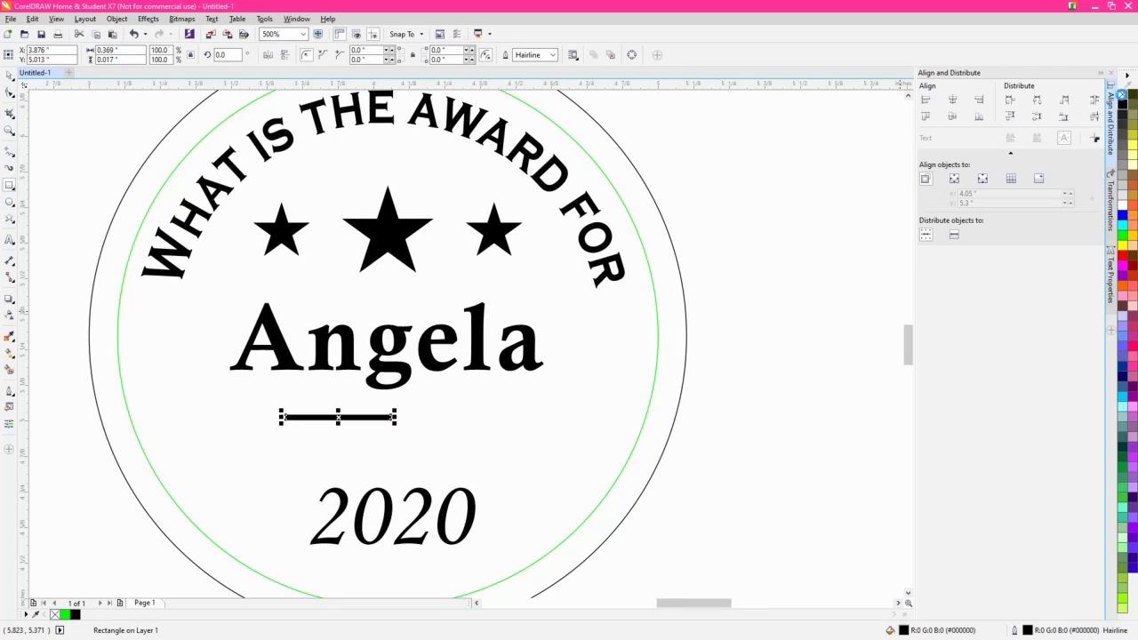
{"action": "right_click", "coordinate": [1122, 94]}
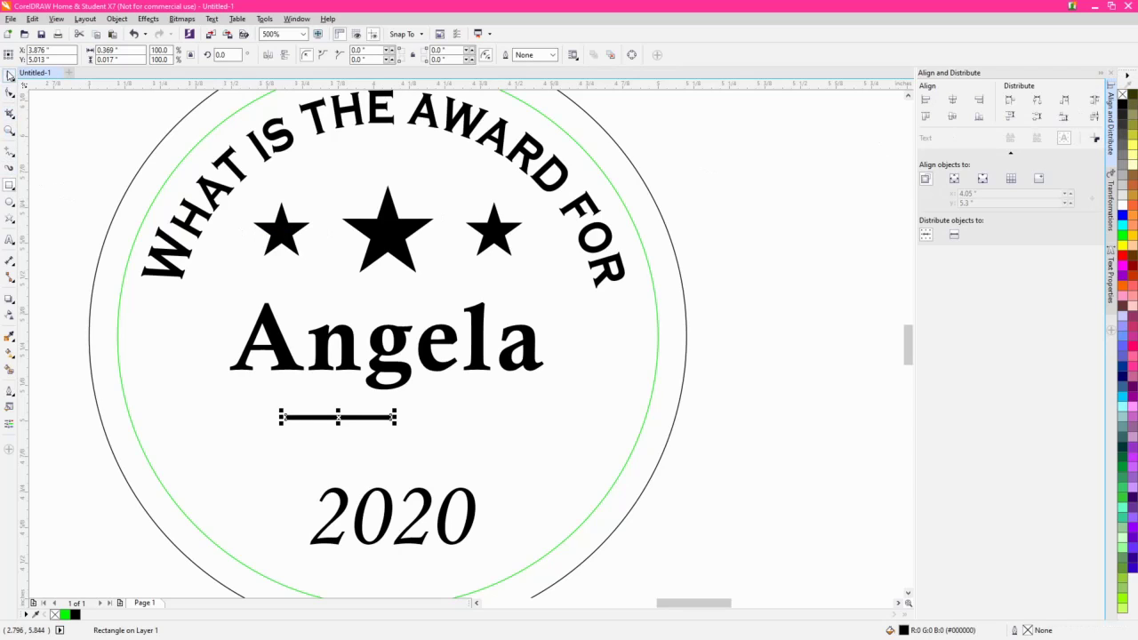
- Duplicate the three-star group, ungroup the copy, keep only one small star and place it beside the end of the bar
{"action": "left_click", "coordinate": [9, 75]}
{"action": "left_click", "coordinate": [398, 217]}
{"action": "left_click_drag", "start_coordinate": [393, 223], "coordinate": [610, 413]}
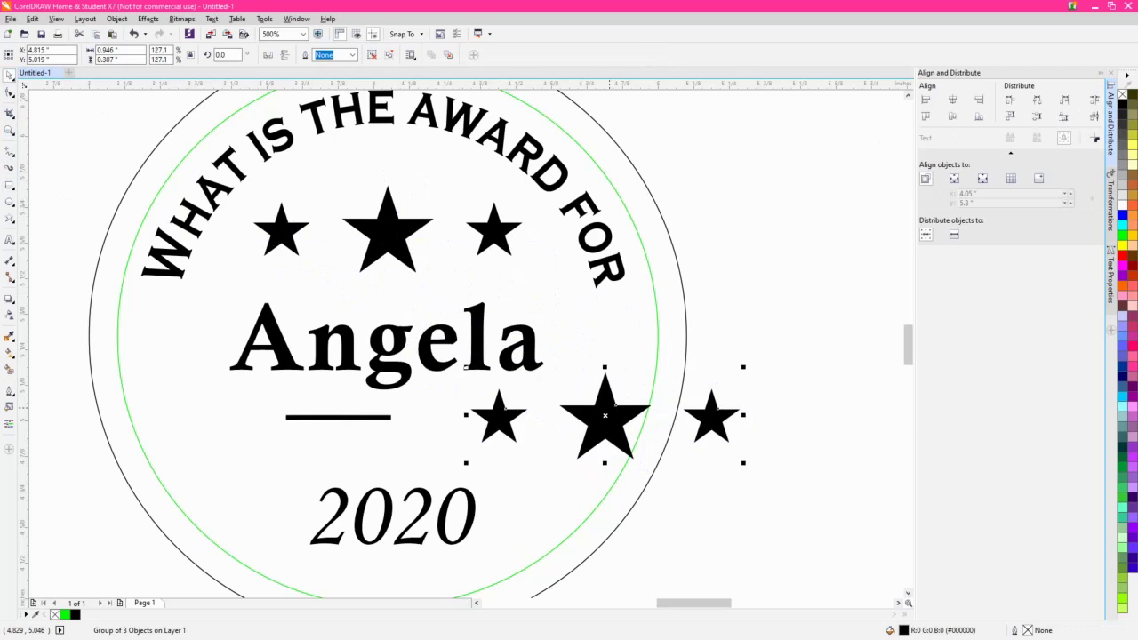
{"action": "left_click", "coordinate": [372, 55]}
{"action": "left_click_drag", "start_coordinate": [786, 516], "coordinate": [567, 351]}
{"action": "key", "text": "Delete"}
{"action": "left_click_drag", "start_coordinate": [499, 417], "coordinate": [427, 410]}
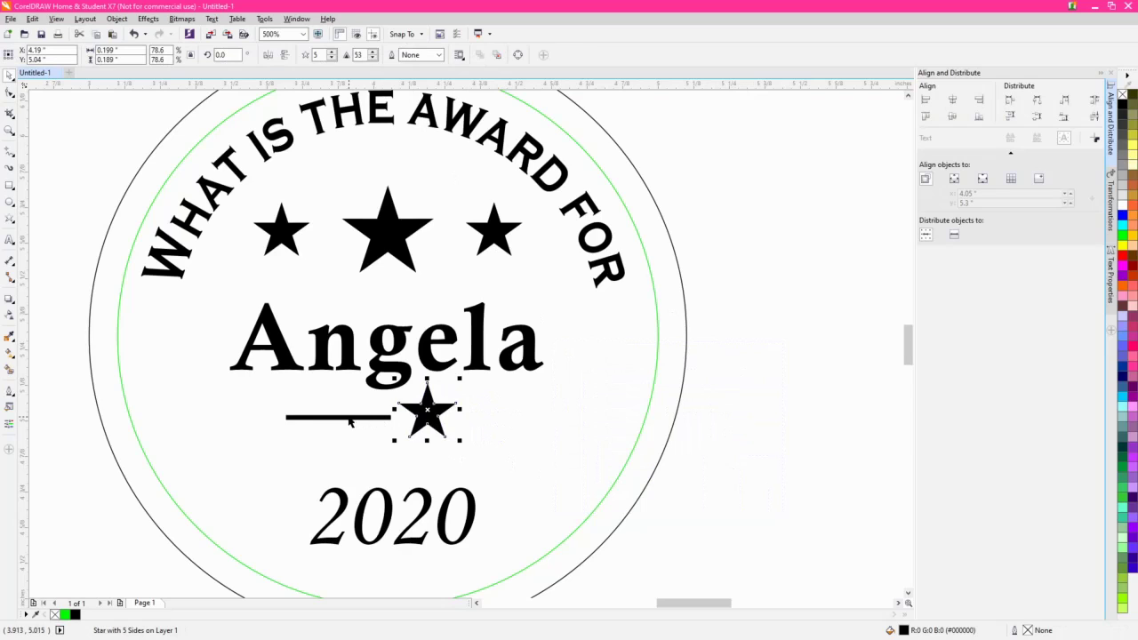
- Copy the bar to the other side of the small star, distribute the three pieces with equal horizontal spacing and group them
{"action": "left_click_drag", "start_coordinate": [349, 424], "coordinate": [521, 412]}
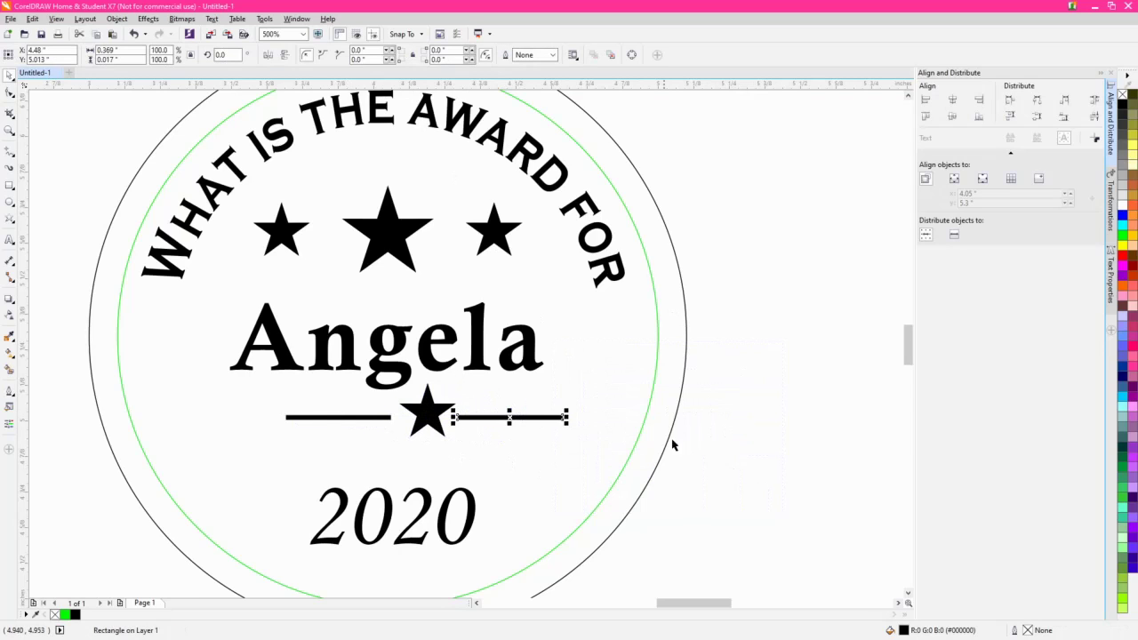
{"action": "left_click_drag", "start_coordinate": [762, 462], "coordinate": [181, 379]}
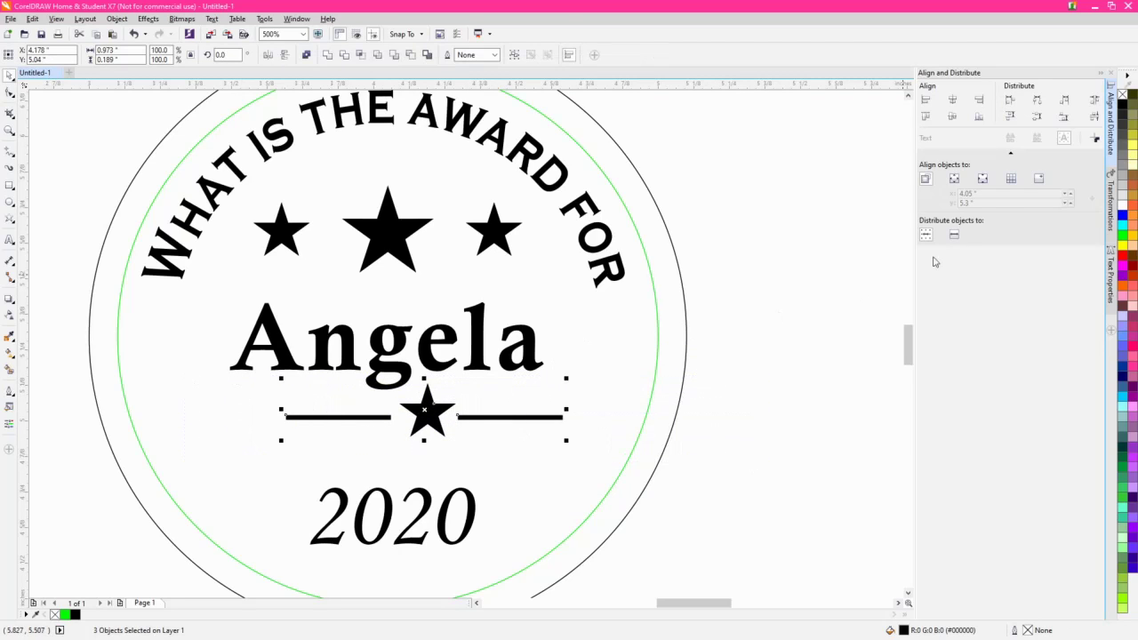
{"action": "left_click", "coordinate": [1095, 102]}
{"action": "key", "text": "ctrl+g"}
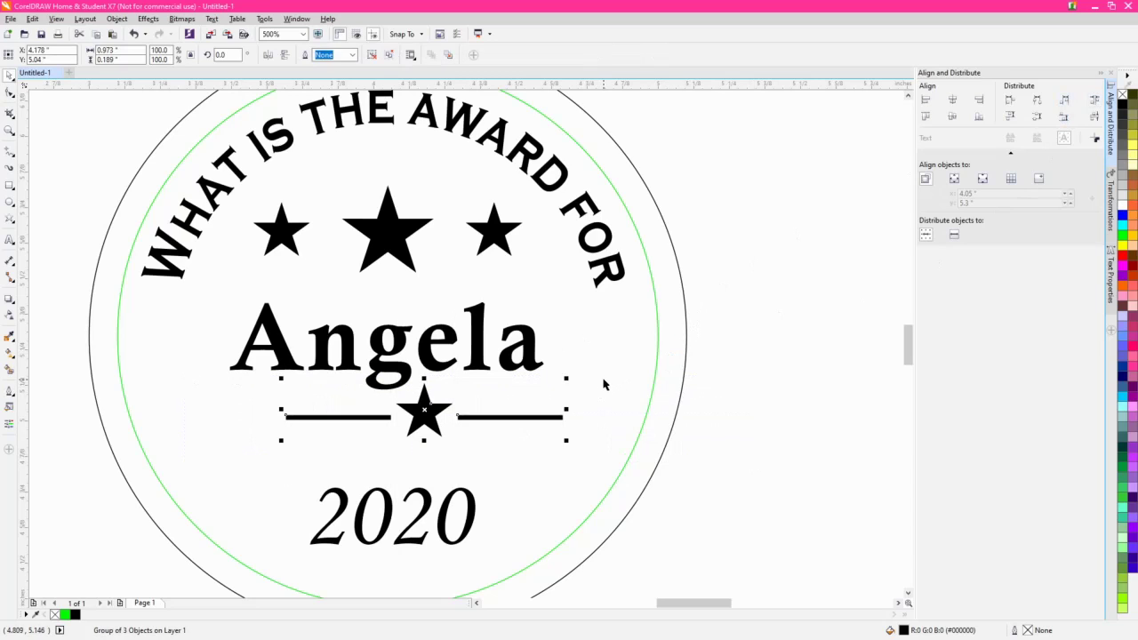
- Align the star-and-bars divider's center horizontally with the outer black circle and lower it slightly below the name
{"action": "left_click", "coordinate": [686, 354], "text": "shift"}
{"action": "left_click", "coordinate": [953, 101]}
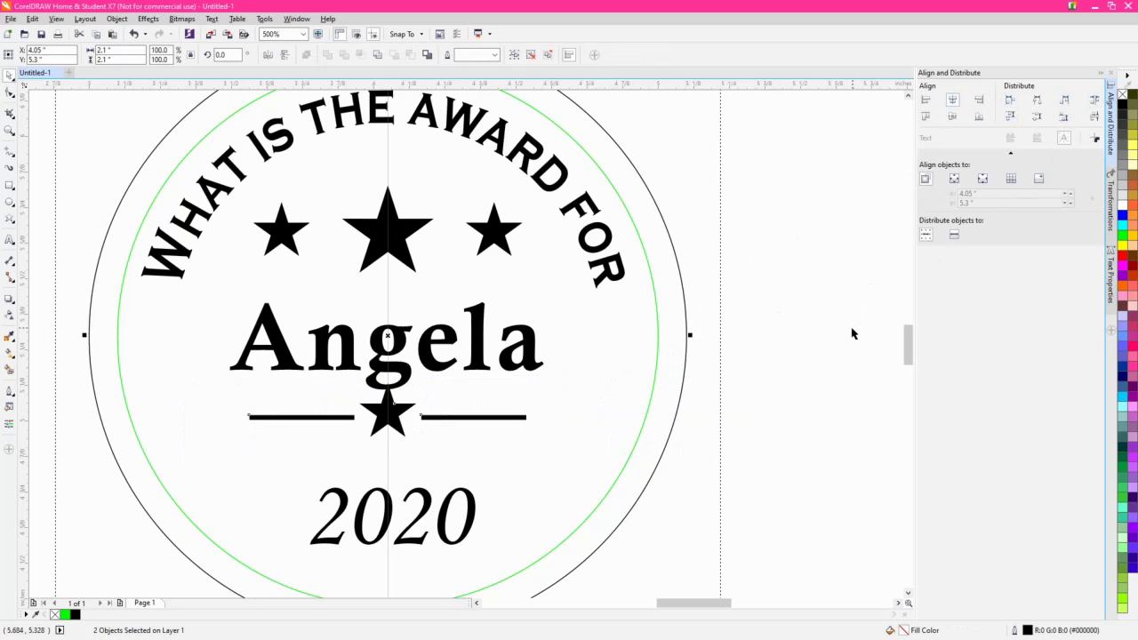
{"action": "left_click", "coordinate": [364, 451]}
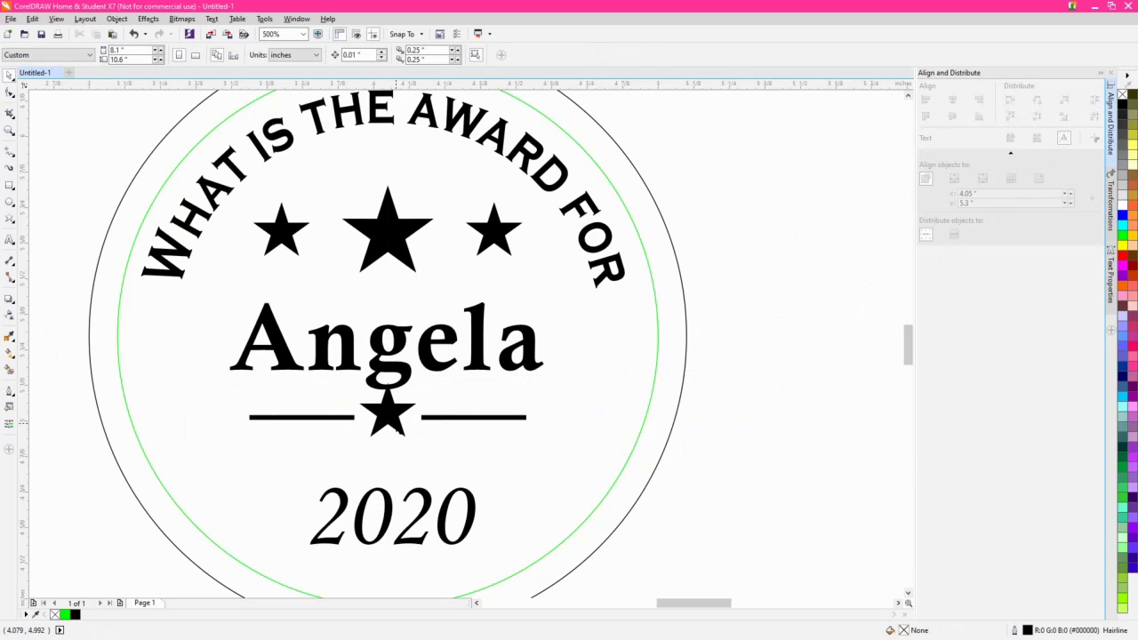
{"action": "left_click_drag", "start_coordinate": [386, 412], "coordinate": [387, 425]}
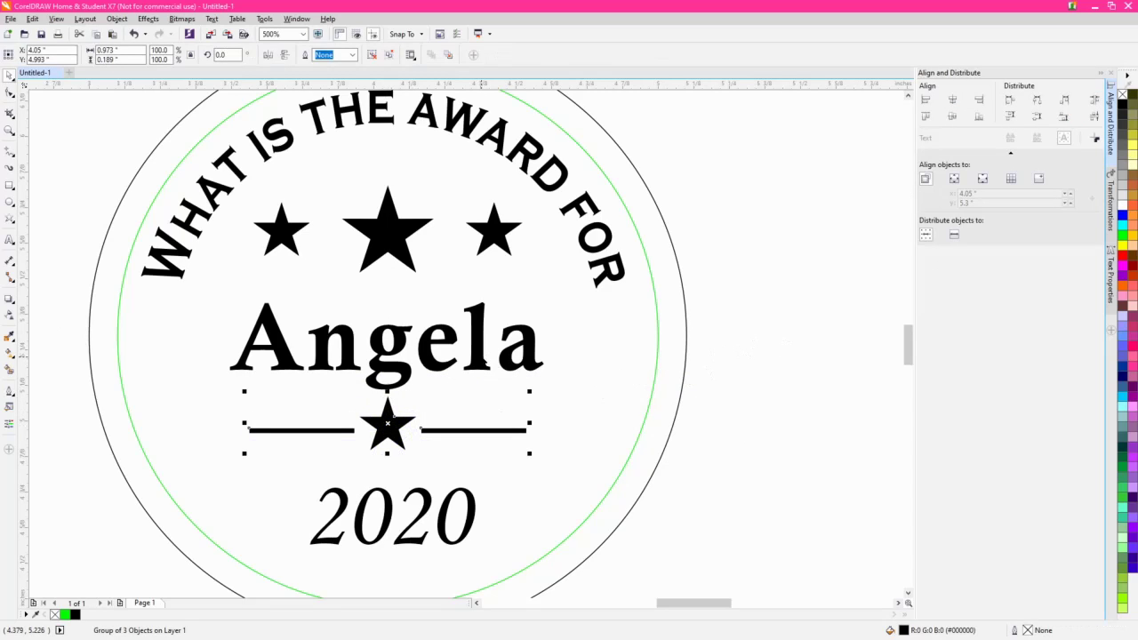
- Align the divider's center horizontally with the name and group the two together
{"action": "left_click", "coordinate": [485, 358], "text": "shift"}
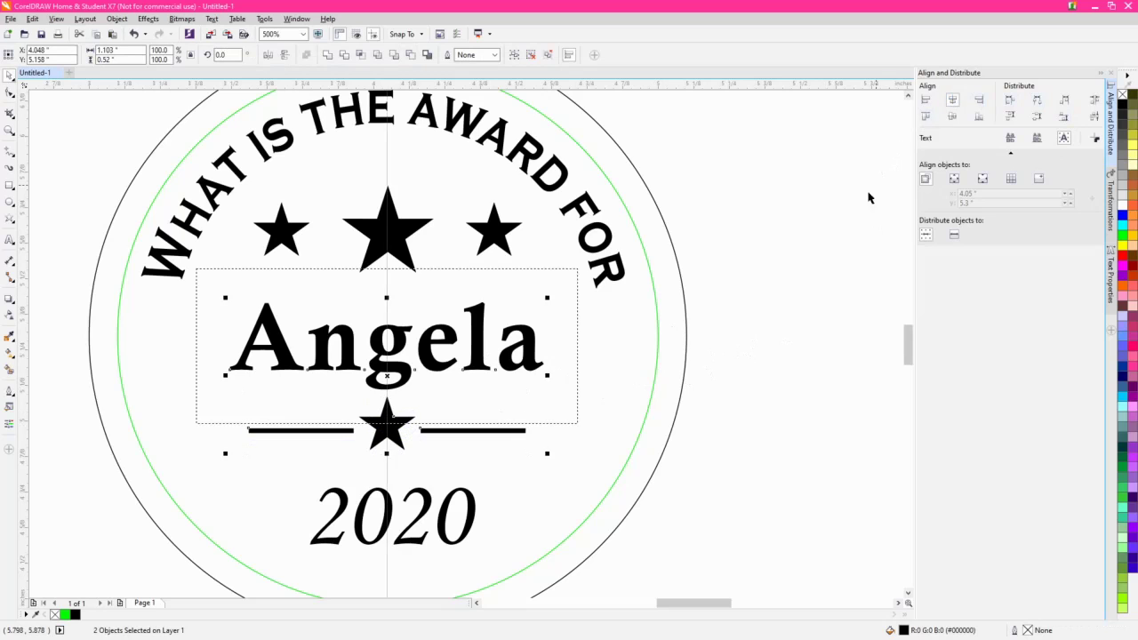
{"action": "key", "text": "ctrl+g"}
{"action": "scroll", "coordinate": [528, 399], "scroll_direction": "down", "scroll_amount": 2}
- Try to distribute the stars, name group, year and circle with equal vertical spacing
{"action": "left_click_drag", "start_coordinate": [680, 537], "coordinate": [286, 287]}
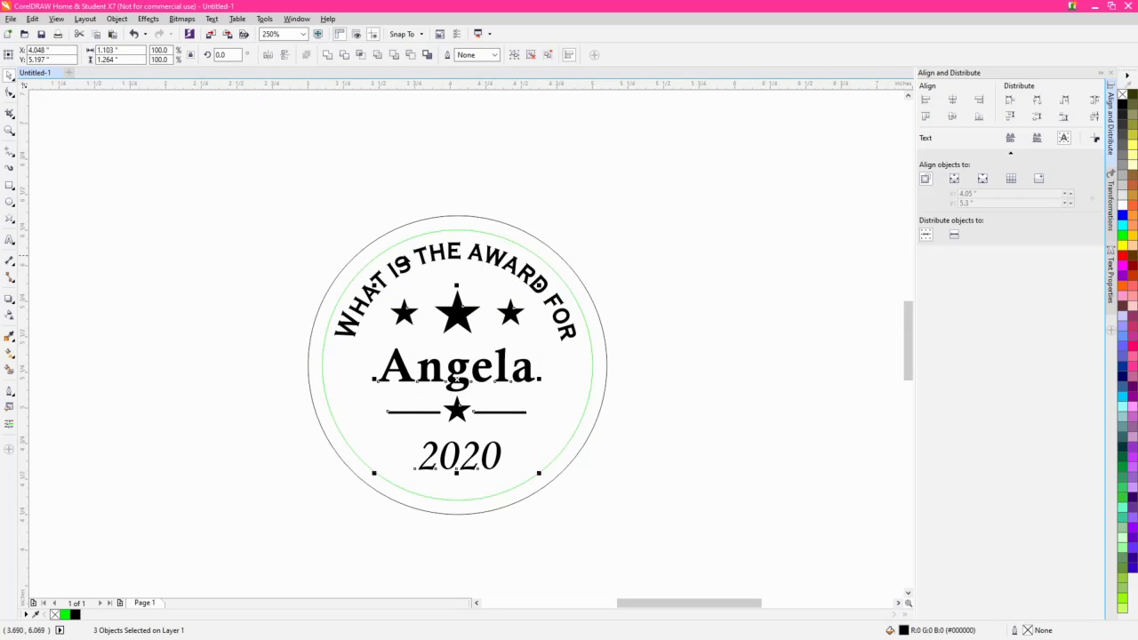
{"action": "left_click_drag", "start_coordinate": [669, 527], "coordinate": [209, 235]}
{"action": "left_click", "coordinate": [1094, 117]}
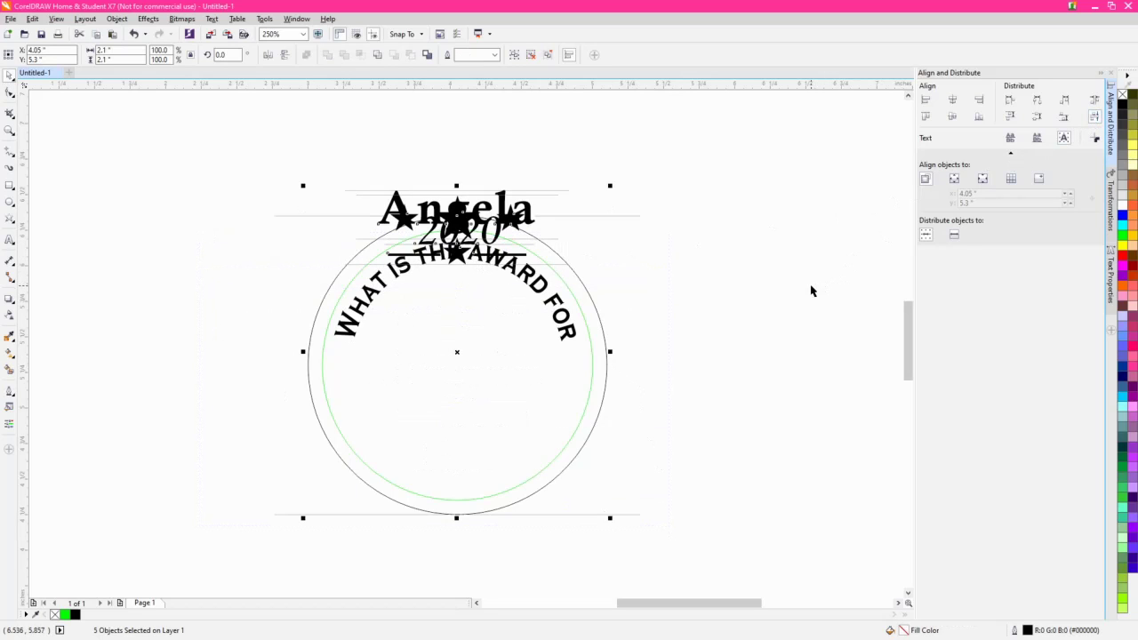
{"action": "left_click", "coordinate": [780, 317]}
{"action": "key", "text": "ctrl+z"}
{"action": "left_click", "coordinate": [708, 518]}
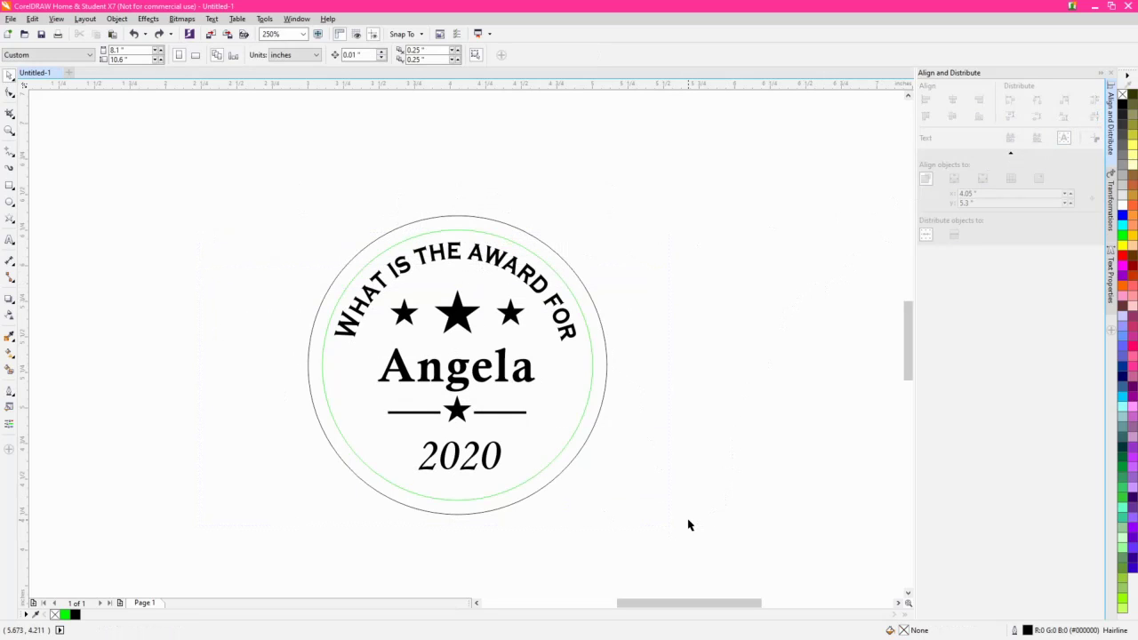
- Raise the three-star group slightly toward the curved text and scale it down to about 0.90 inches wide
{"action": "scroll", "coordinate": [442, 322], "scroll_direction": "up", "scroll_amount": 2}
{"action": "left_click", "coordinate": [442, 322]}
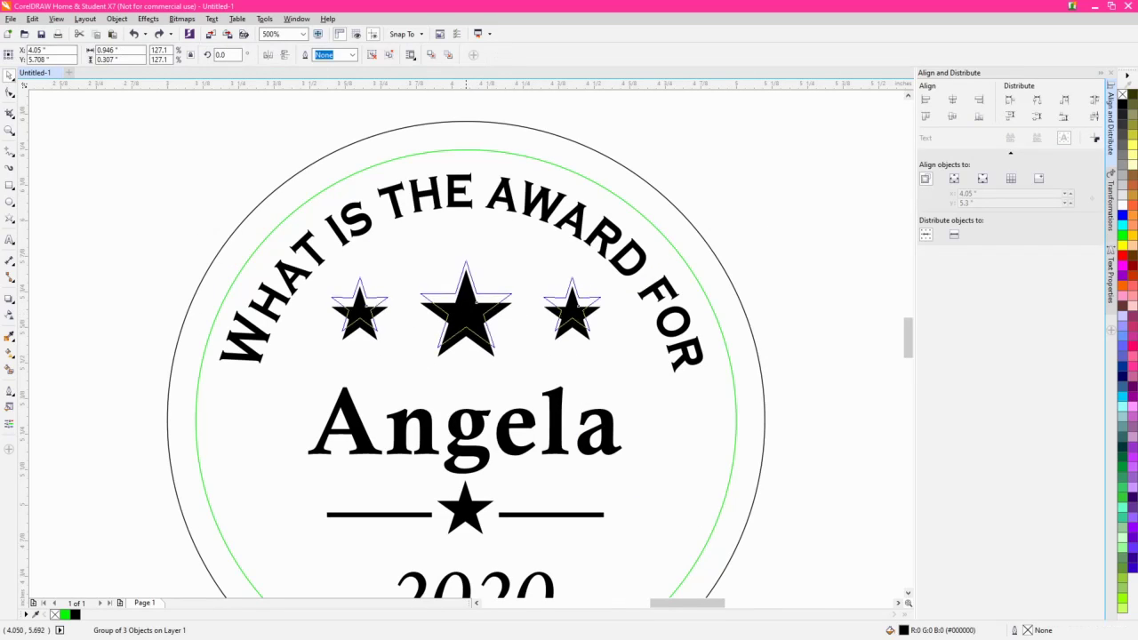
{"action": "left_click_drag", "start_coordinate": [466, 307], "coordinate": [466, 302]}
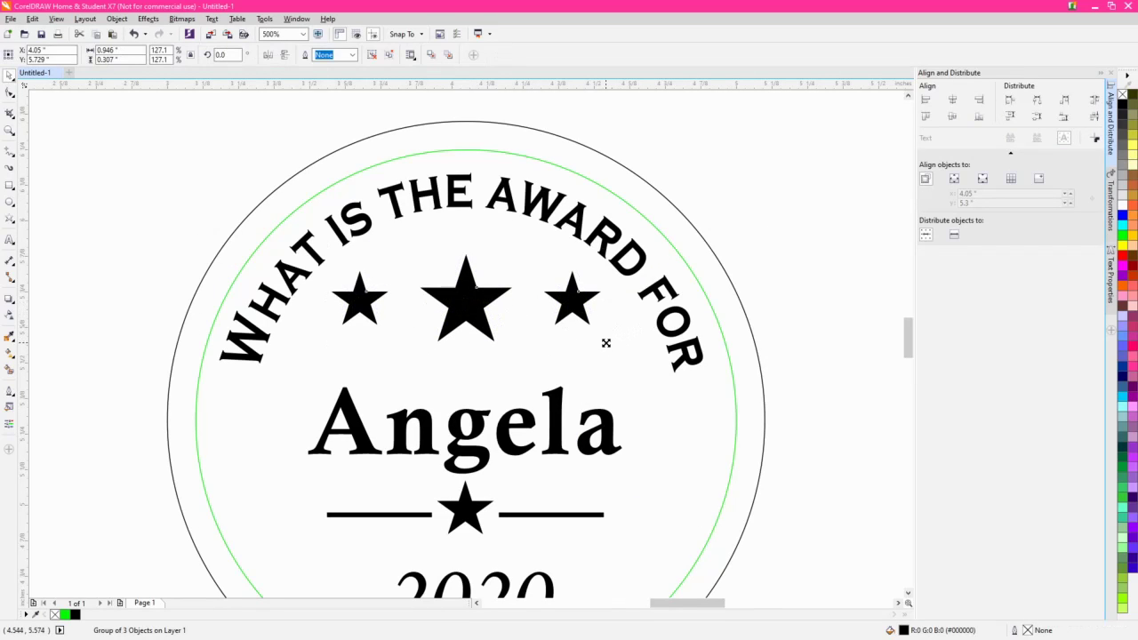
{"action": "left_click_drag", "start_coordinate": [604, 342], "coordinate": [599, 345]}
{"action": "scroll", "coordinate": [599, 345], "scroll_direction": "down", "scroll_amount": 2}
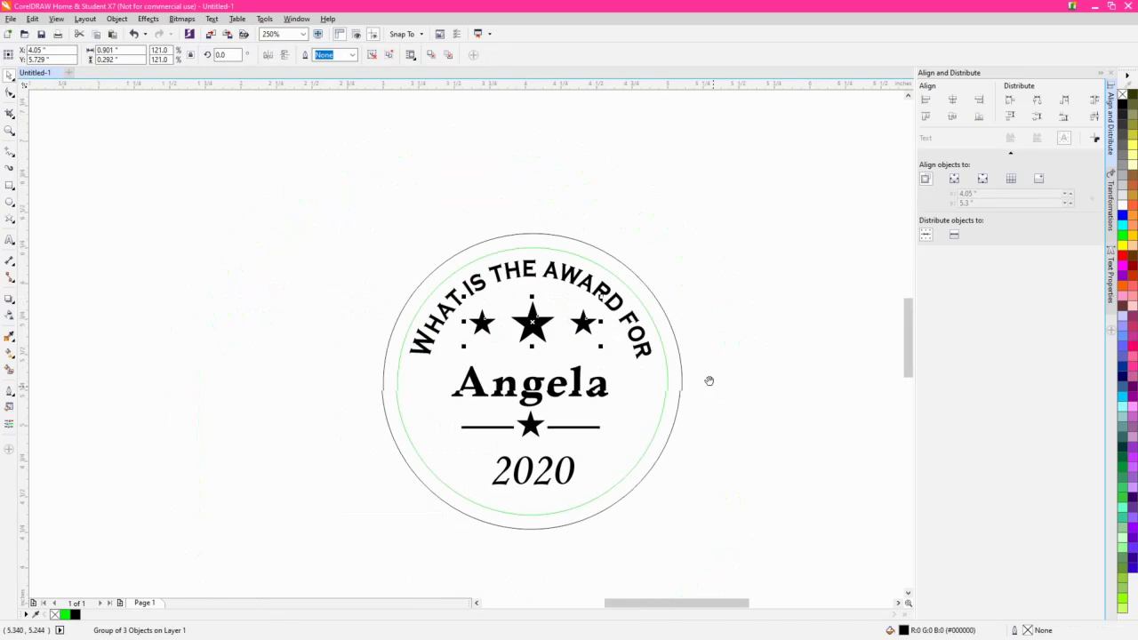
- Align the stars, name group and year on a common horizontal center, distribute them with equal vertical spacing and group them
{"action": "left_click_drag", "start_coordinate": [703, 504], "coordinate": [229, 254]}
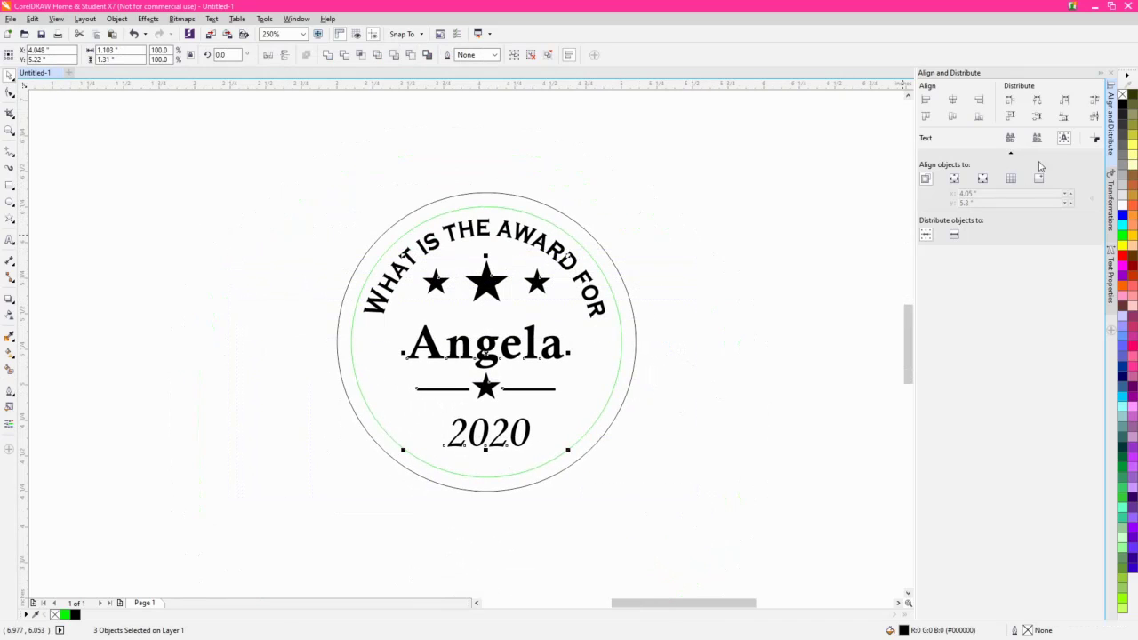
{"action": "left_click", "coordinate": [952, 99]}
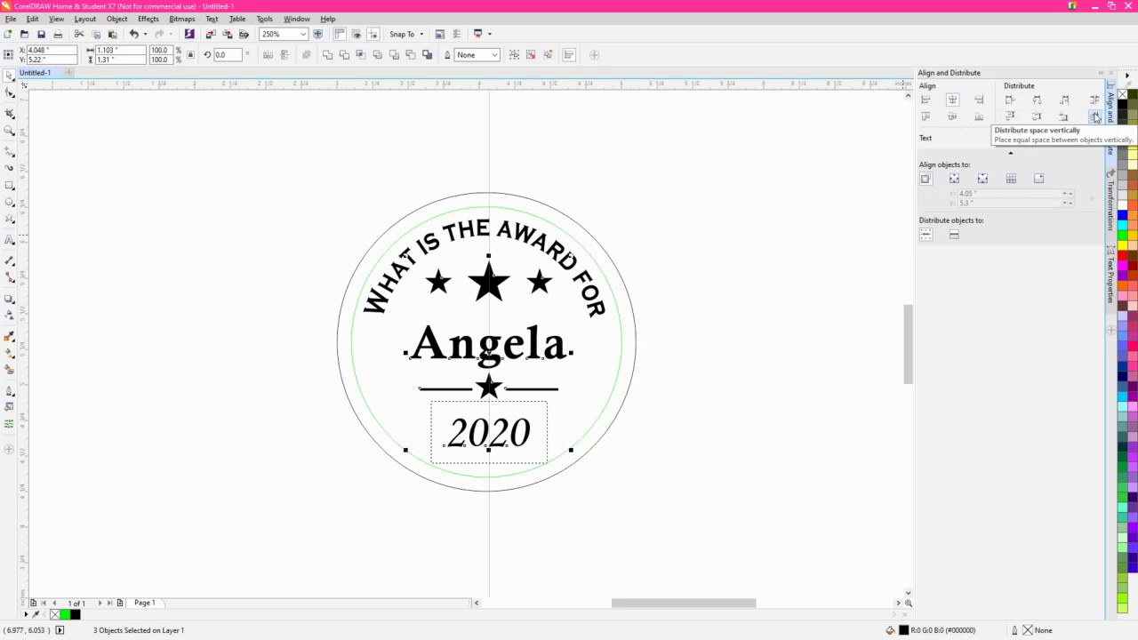
{"action": "left_click", "coordinate": [1096, 117]}
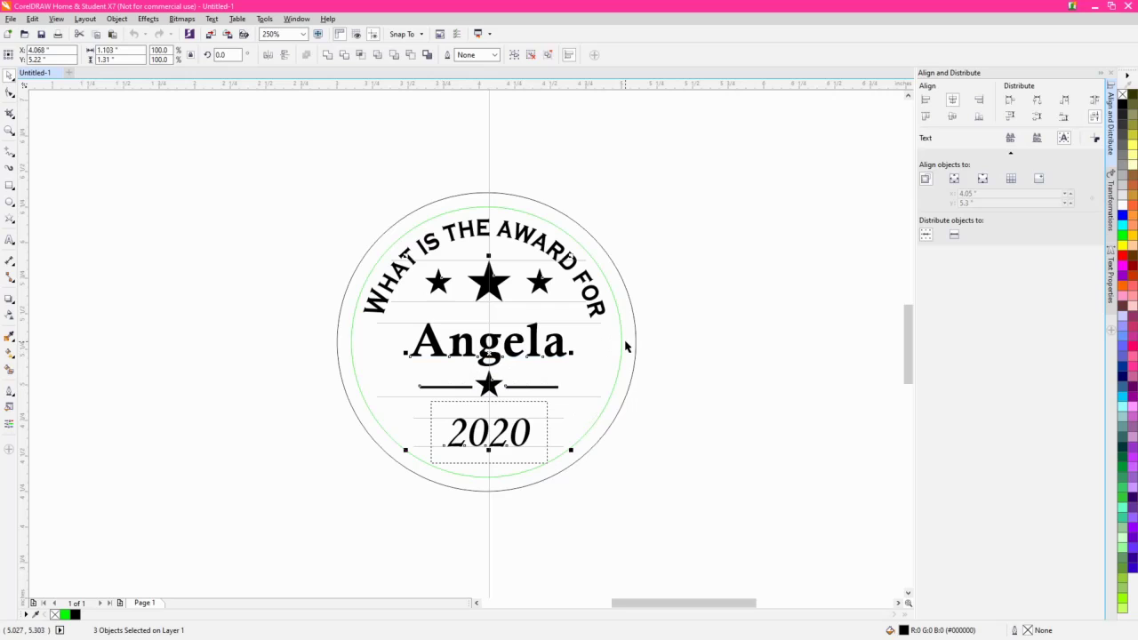
{"action": "key", "text": "ctrl+g"}
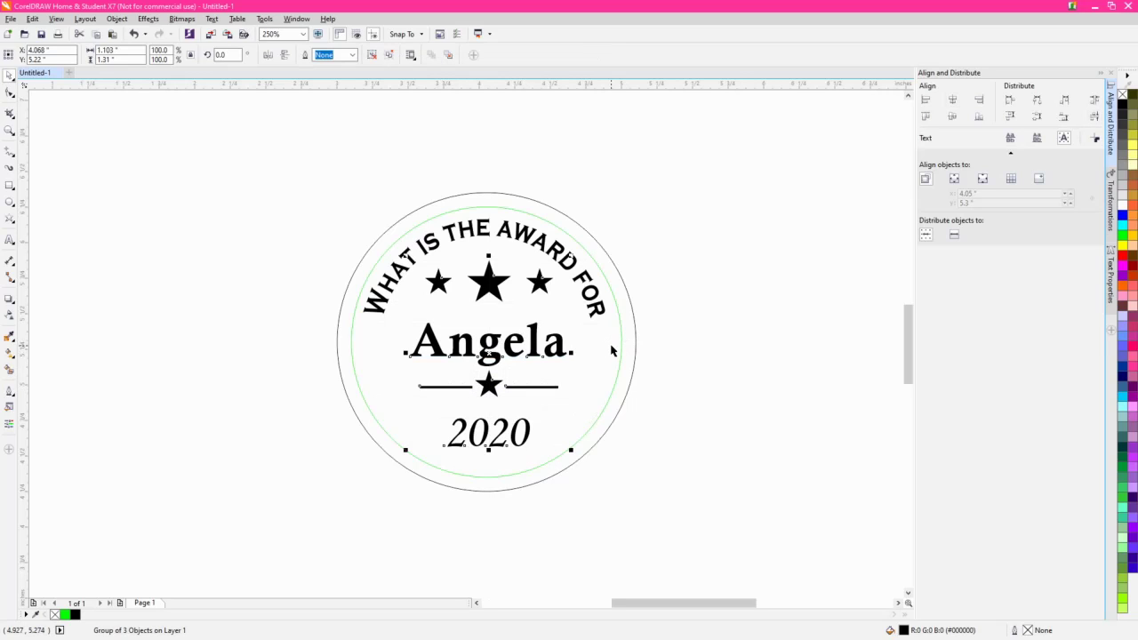
- Align the grouped stars, name and year horizontally with the center of the outer black circle
{"action": "left_click", "coordinate": [612, 351], "text": "shift"}
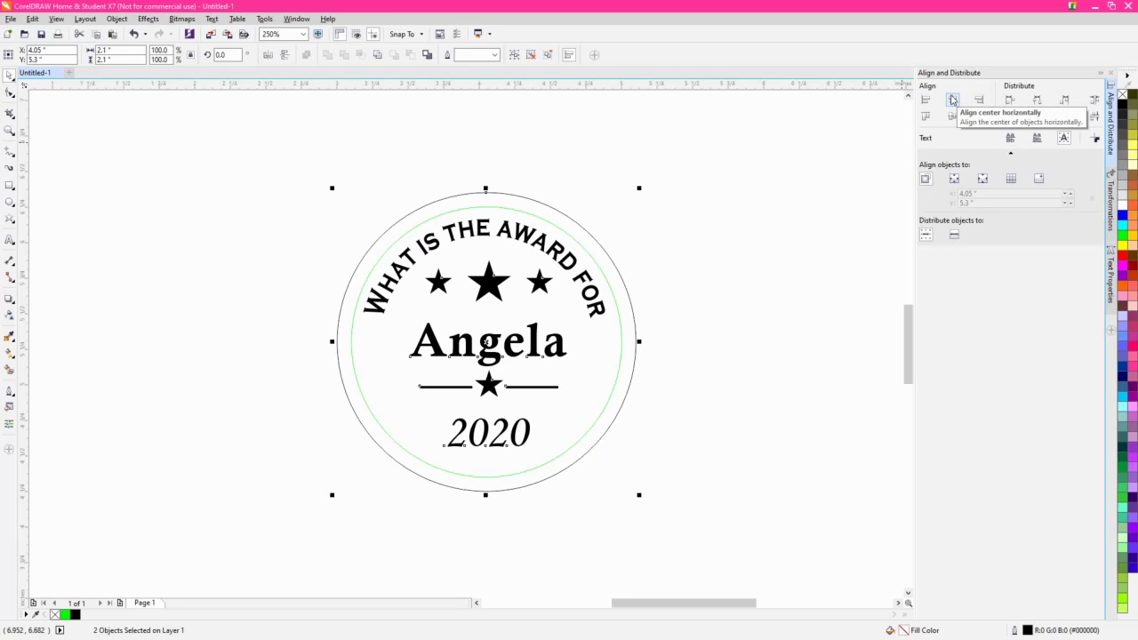
{"action": "left_click", "coordinate": [953, 100]}
{"action": "left_click_drag", "start_coordinate": [784, 274], "coordinate": [682, 293]}
{"action": "left_click", "coordinate": [684, 327]}
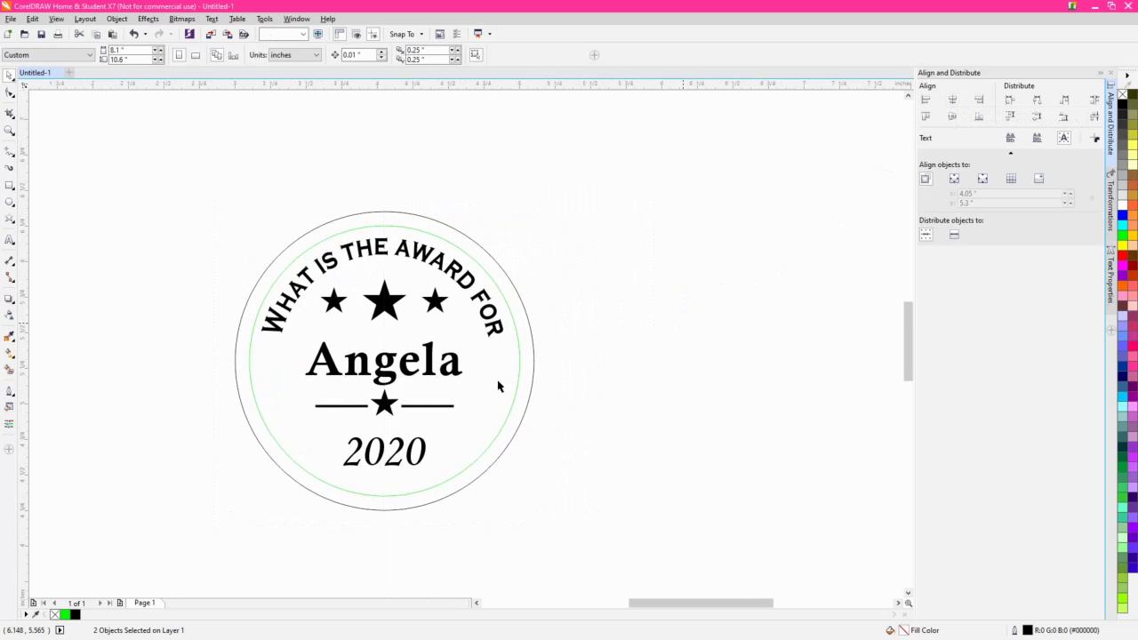
- Ungroup the stars, name and year, and delete the green 1.9-inch guide circle
{"action": "left_click", "coordinate": [430, 365]}
{"action": "left_click", "coordinate": [374, 56]}
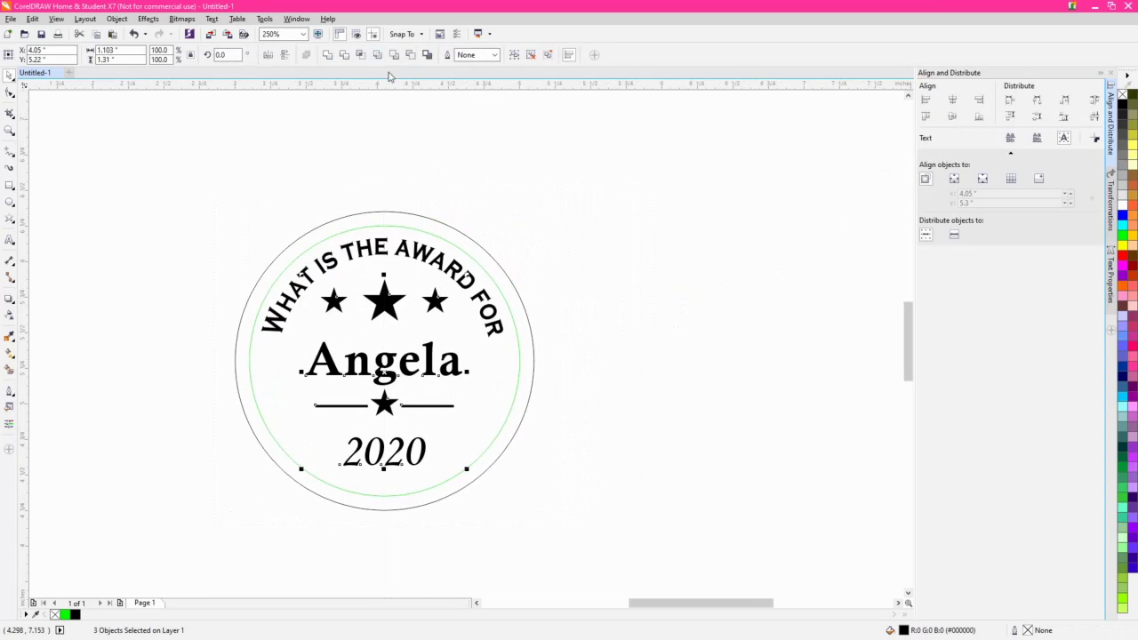
{"action": "left_click", "coordinate": [669, 244]}
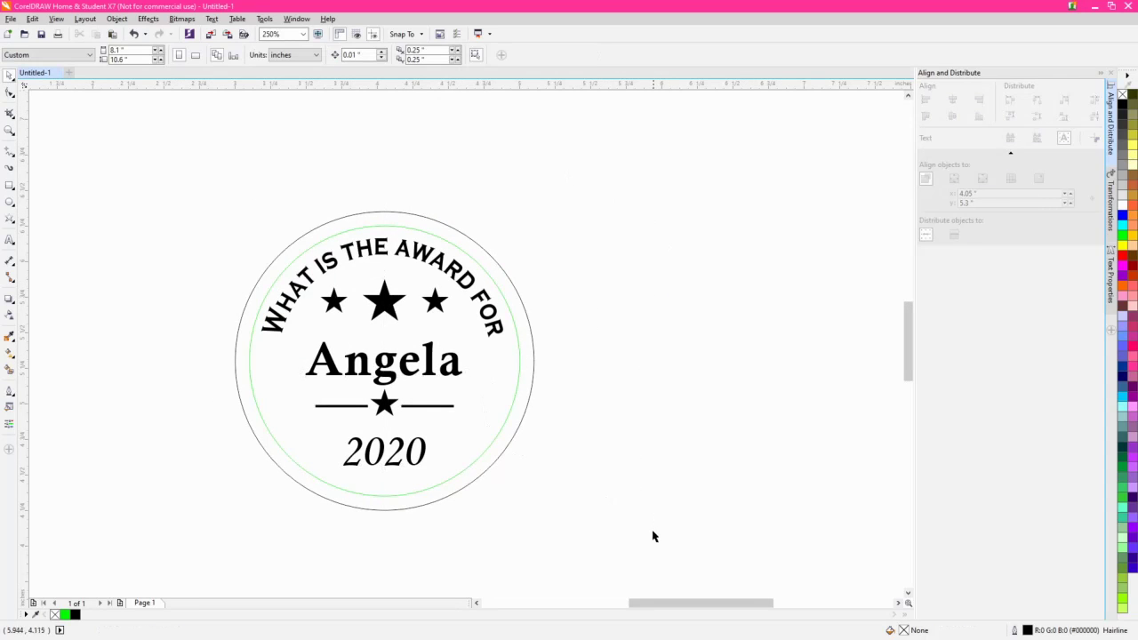
{"action": "left_click", "coordinate": [488, 448]}
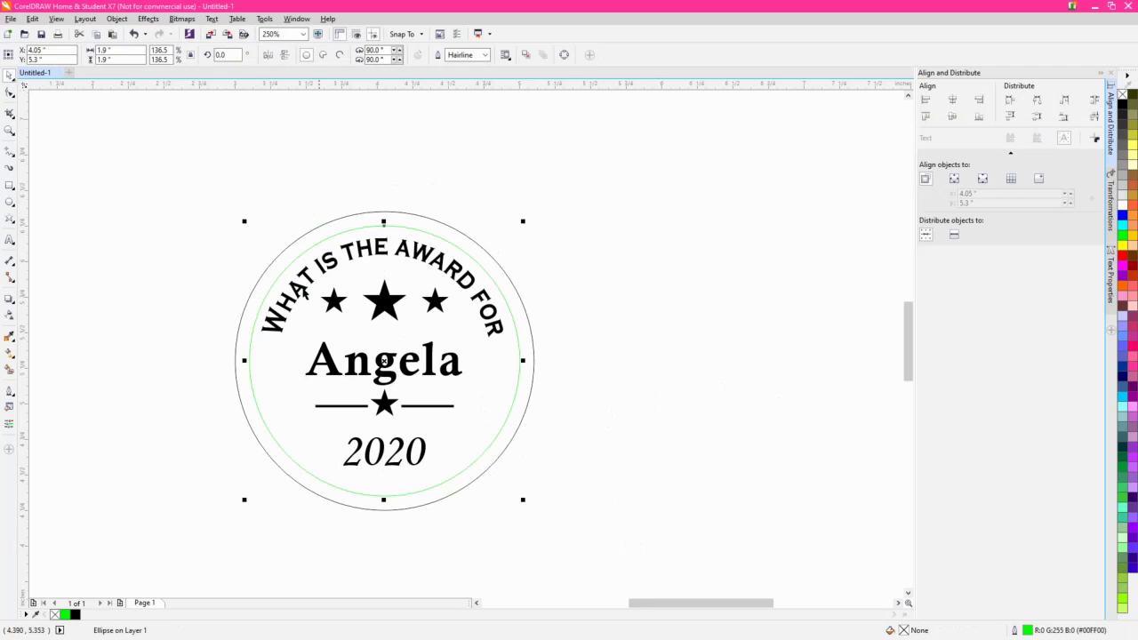
{"action": "left_click", "coordinate": [645, 370]}
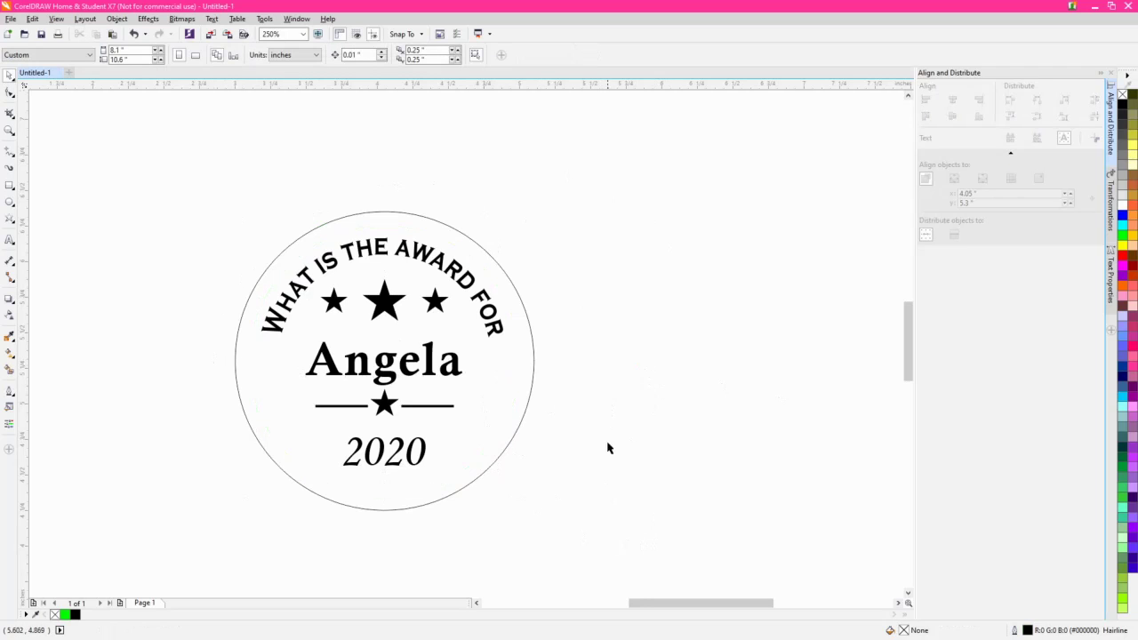
- Group the complete badge with its outer circle and move it near the page's upper-left corner
{"action": "left_click_drag", "start_coordinate": [585, 542], "coordinate": [153, 169]}
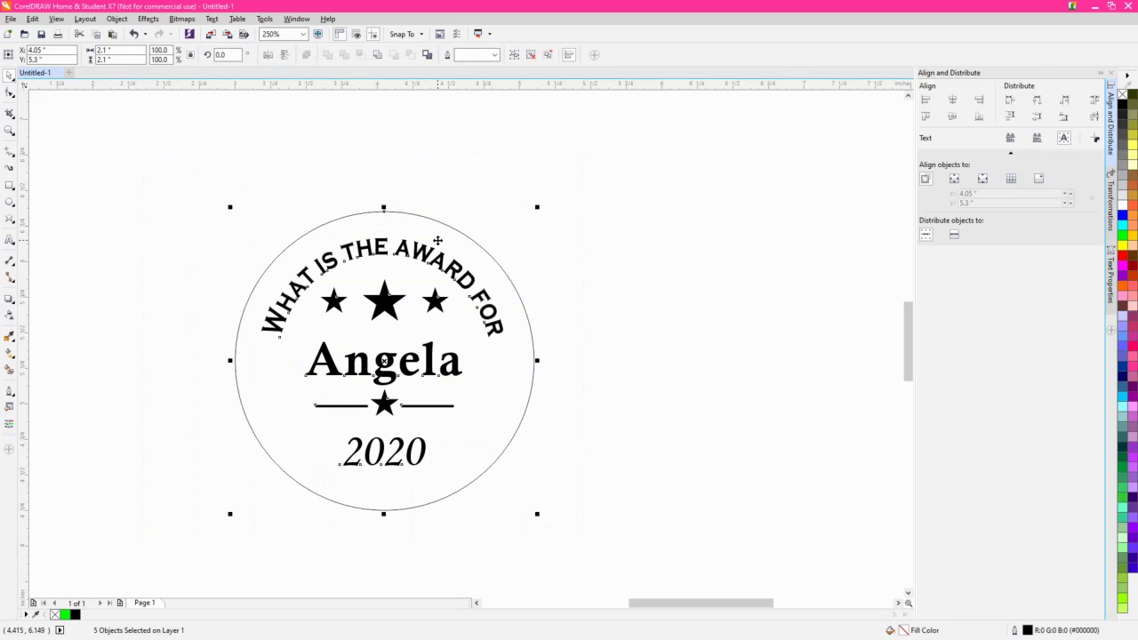
{"action": "key", "text": "ctrl+g"}
{"action": "scroll", "coordinate": [487, 388], "scroll_direction": "down", "scroll_amount": 4}
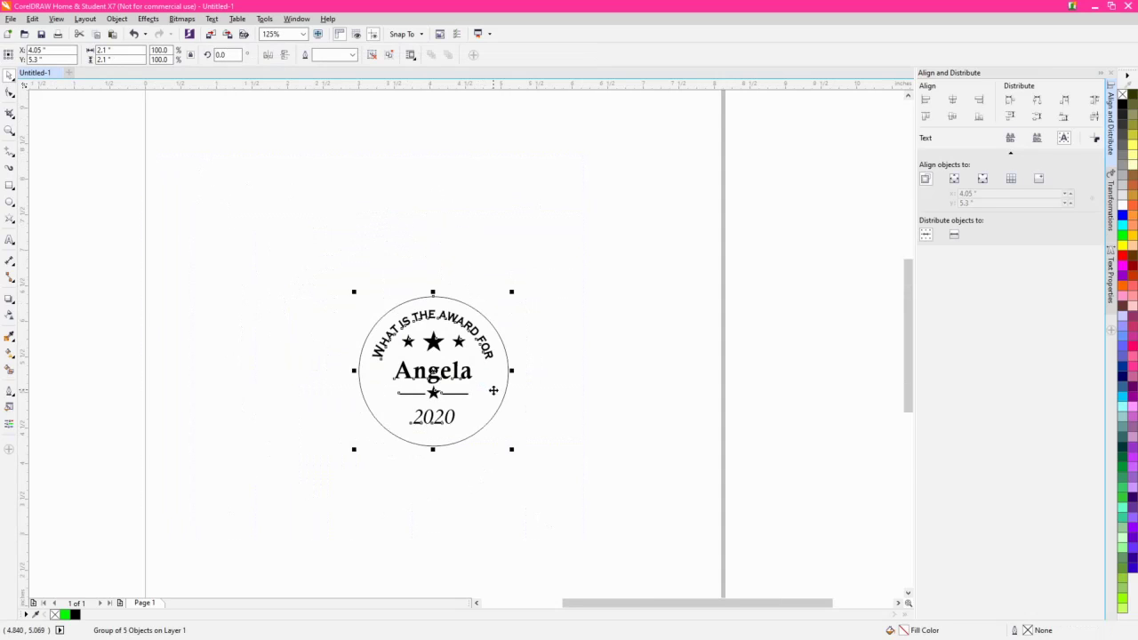
{"action": "left_click_drag", "start_coordinate": [464, 386], "coordinate": [376, 255]}
{"action": "scroll", "coordinate": [369, 218], "scroll_direction": "up", "scroll_amount": 2}
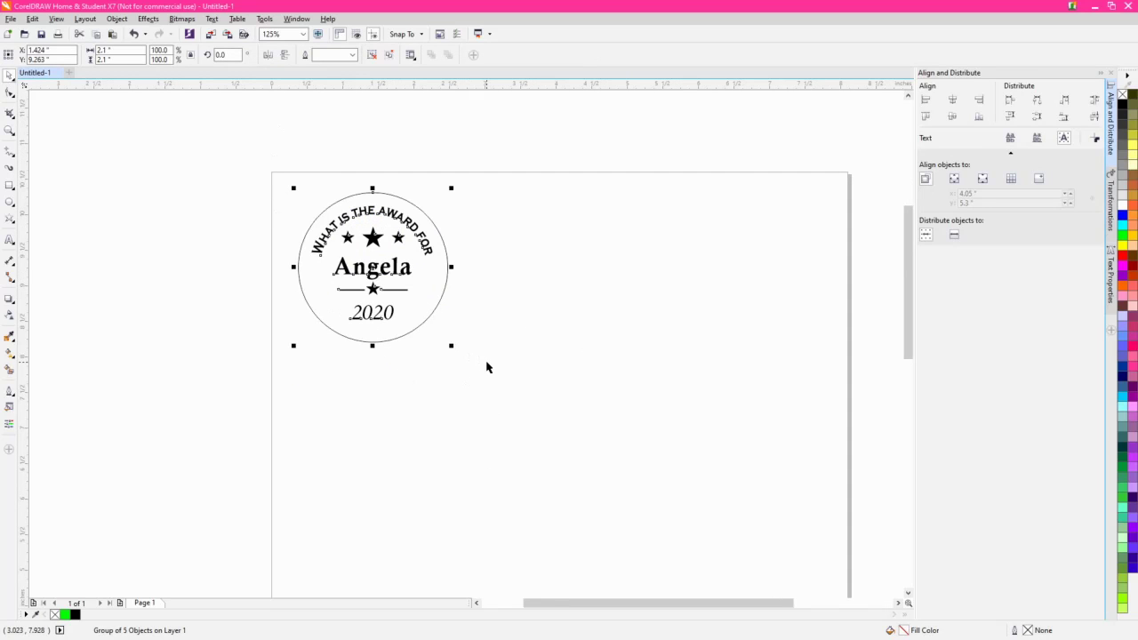
{"action": "left_click_drag", "start_coordinate": [513, 408], "coordinate": [475, 281]}
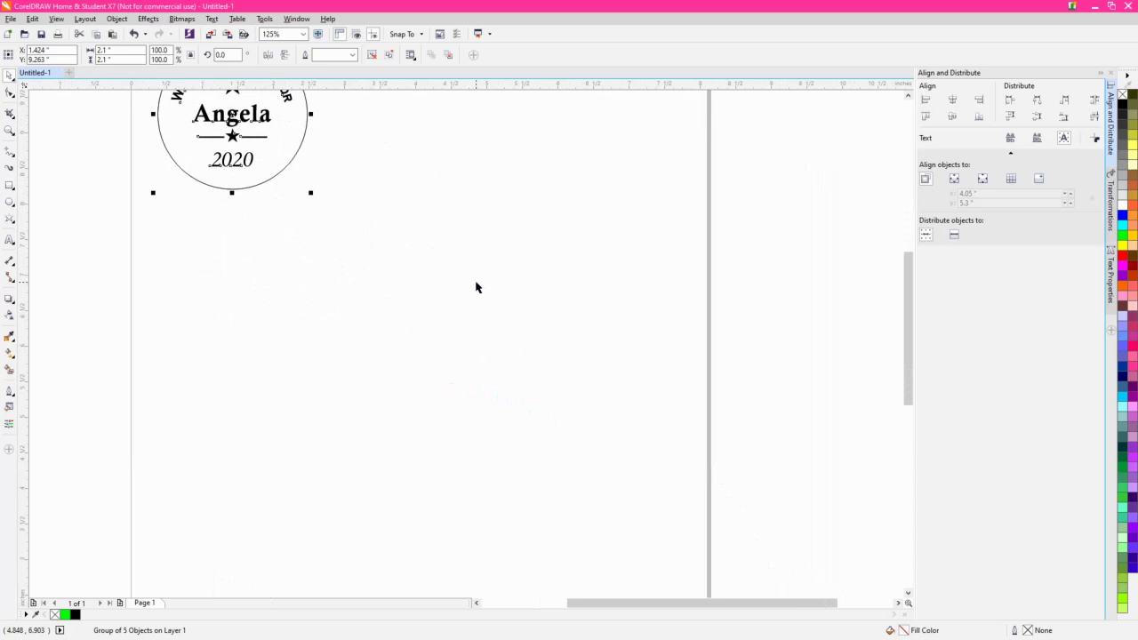
- Paste a second copy of the badge at the page center and ungroup it
{"action": "key", "text": "ctrl+v"}
{"action": "scroll", "coordinate": [452, 411], "scroll_direction": "up", "scroll_amount": 2}
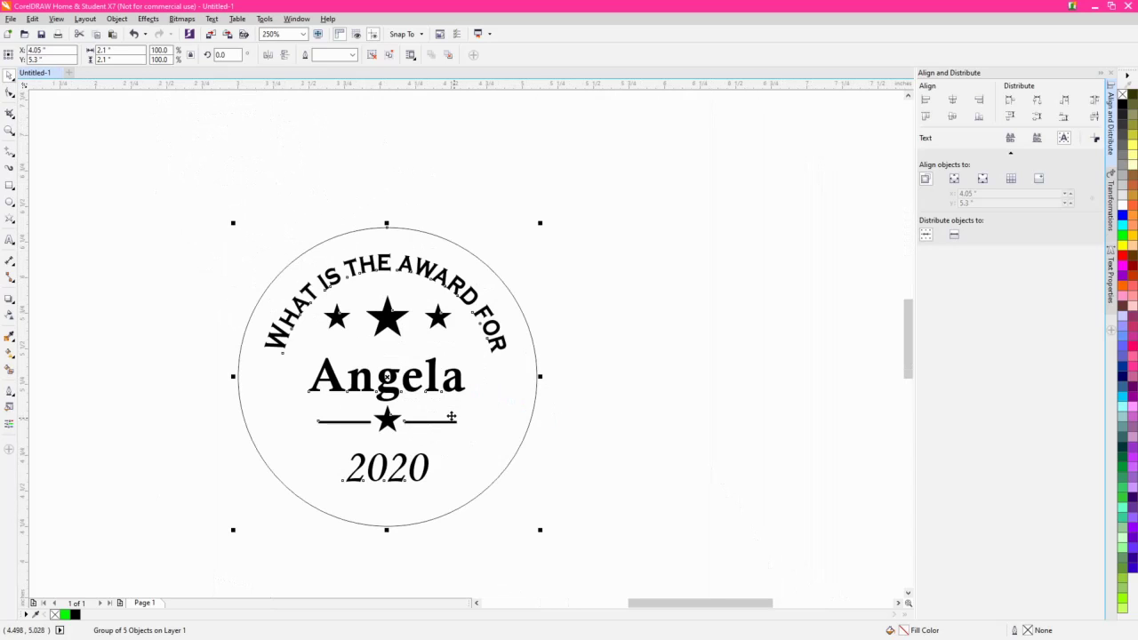
{"action": "left_click", "coordinate": [371, 56]}
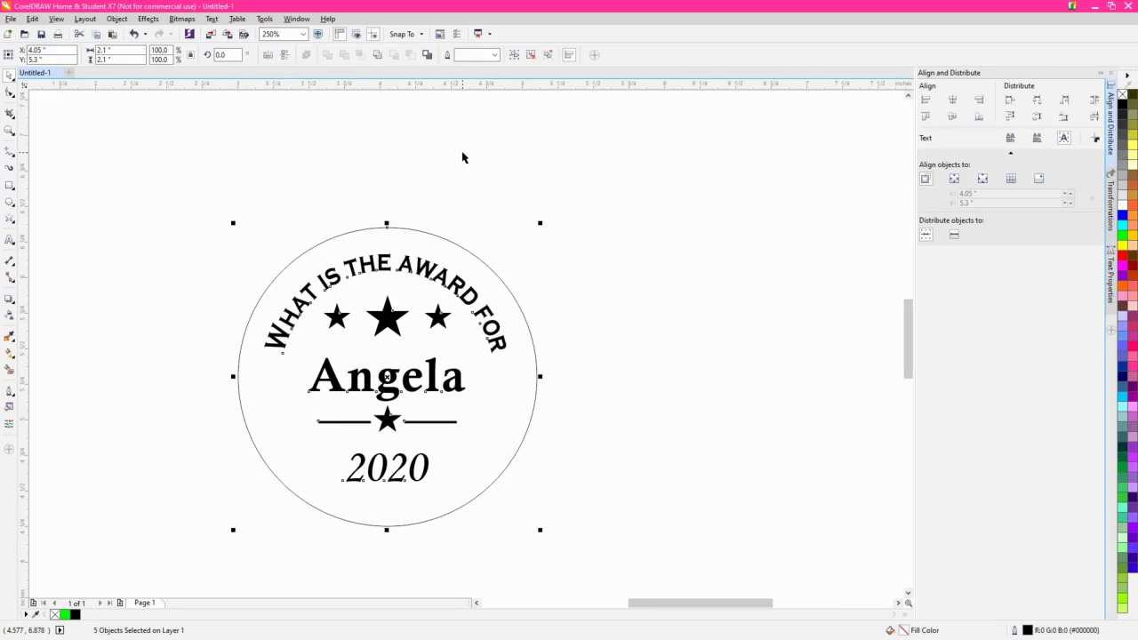
- Try resizing the outer circle of the pasted badge to 1.98 inches with the curved text attached, and undo it
{"action": "left_click", "coordinate": [479, 248]}
{"action": "left_click", "coordinate": [479, 267]}
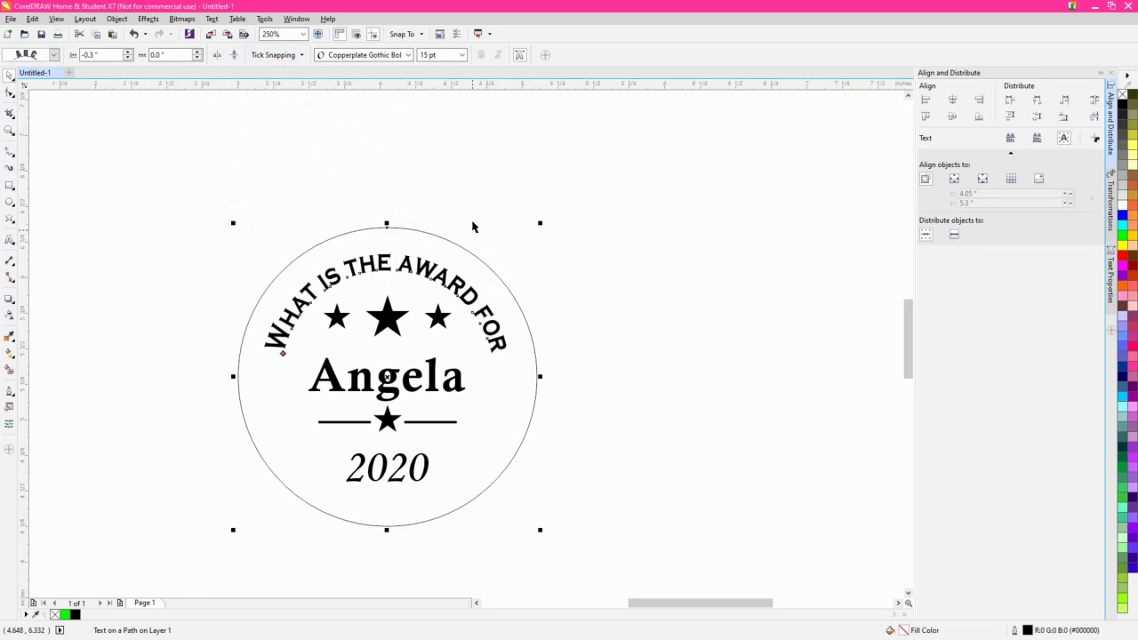
{"action": "left_click", "coordinate": [417, 238]}
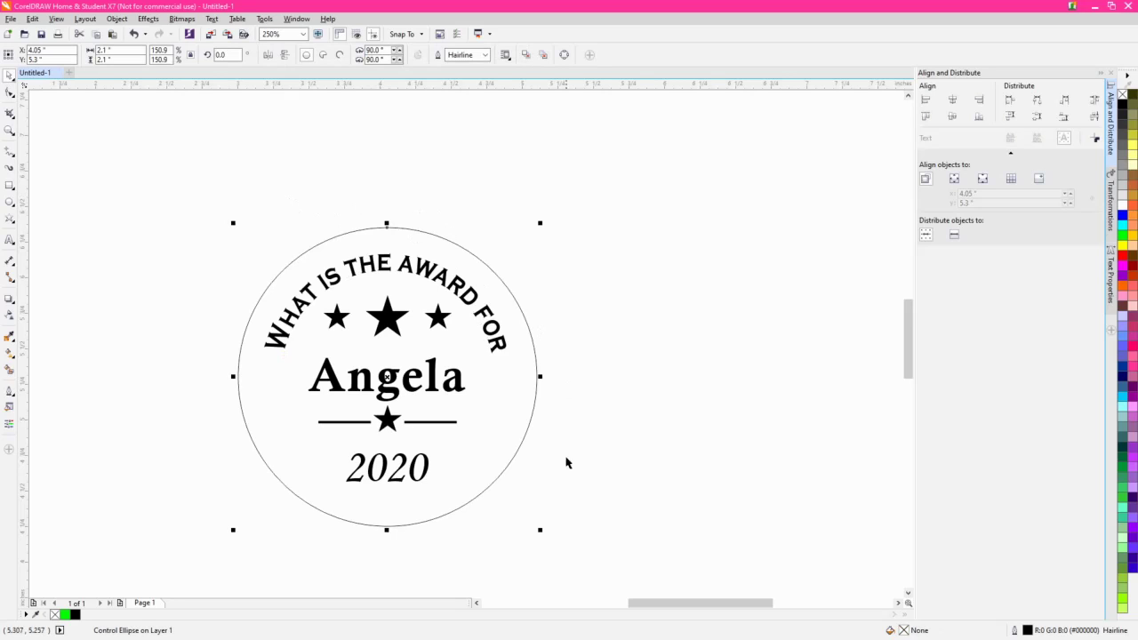
{"action": "left_click", "coordinate": [128, 50]}
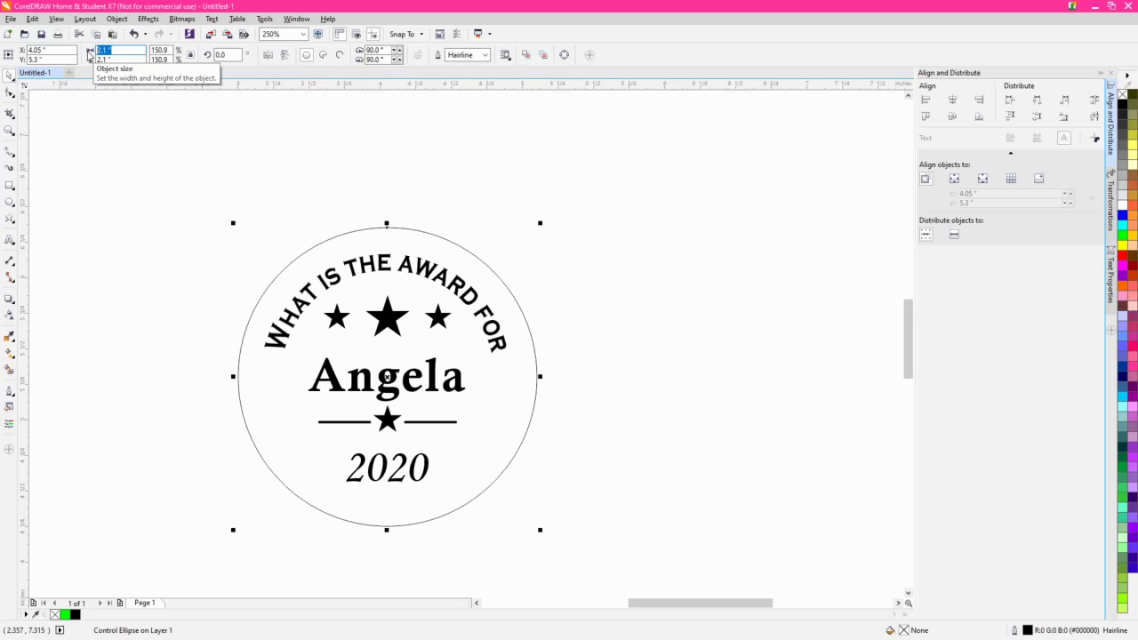
{"action": "type", "text": "1.98"}
{"action": "key", "text": "Return"}
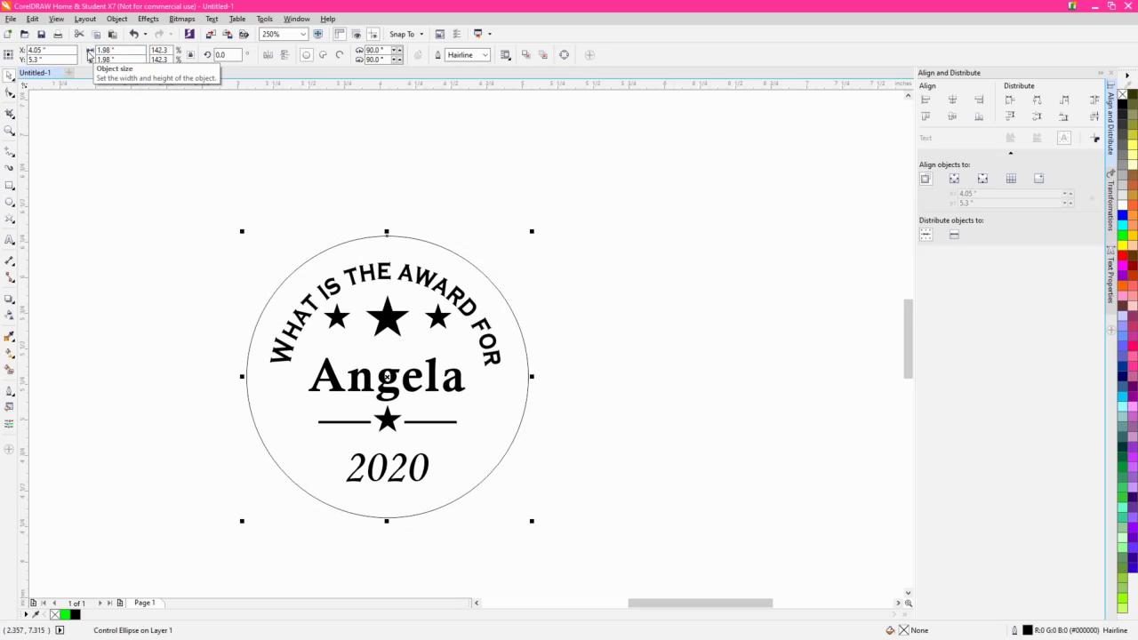
{"action": "key", "text": "ctrl+z"}
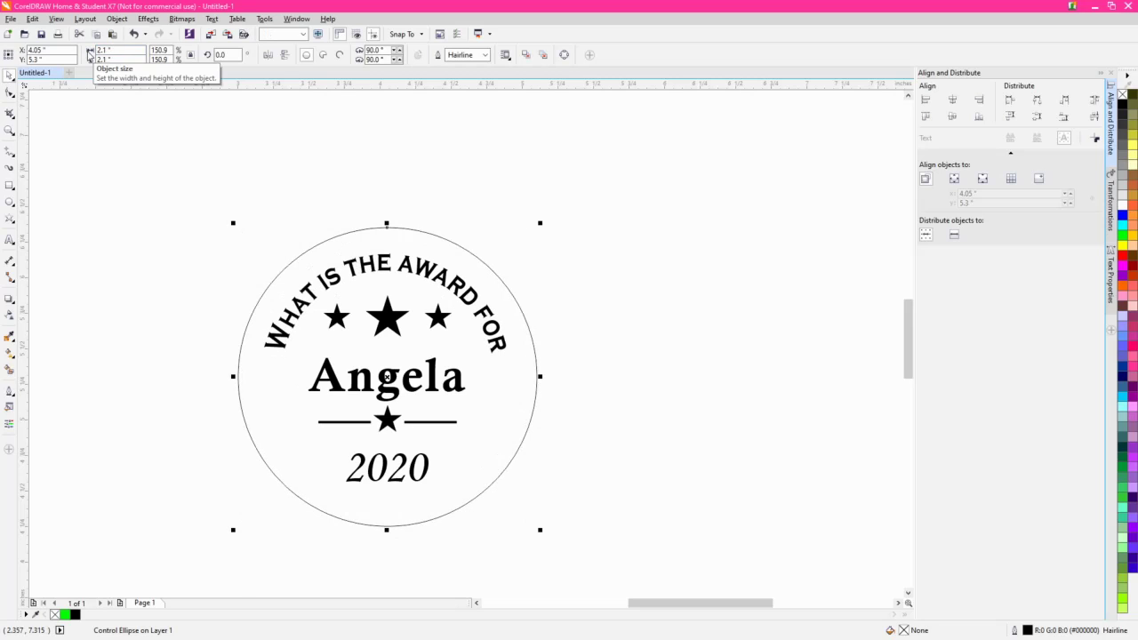
- Break the curved text apart from its circle, try moving it outside the badge, and undo the move
{"action": "left_click", "coordinate": [500, 274]}
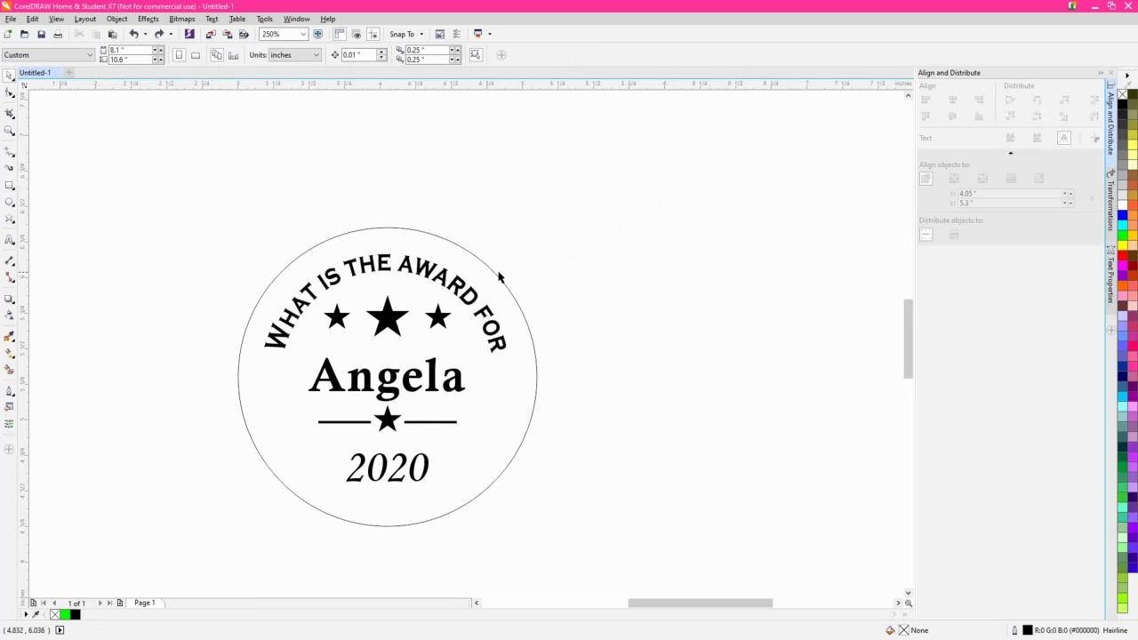
{"action": "left_click", "coordinate": [457, 296]}
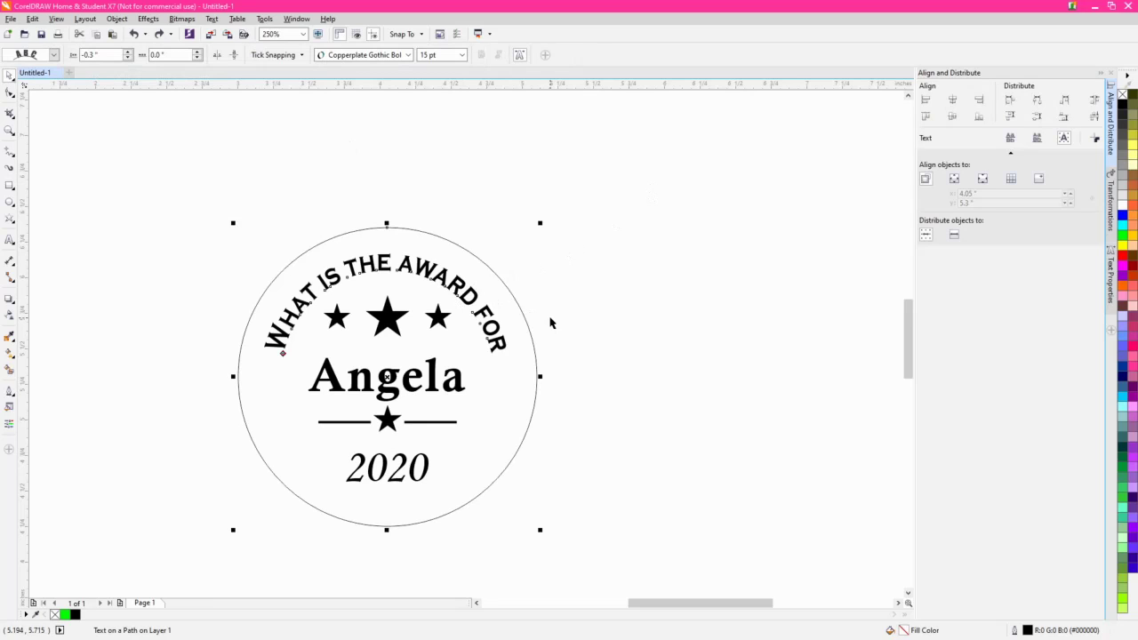
{"action": "key", "text": "ctrl+a"}
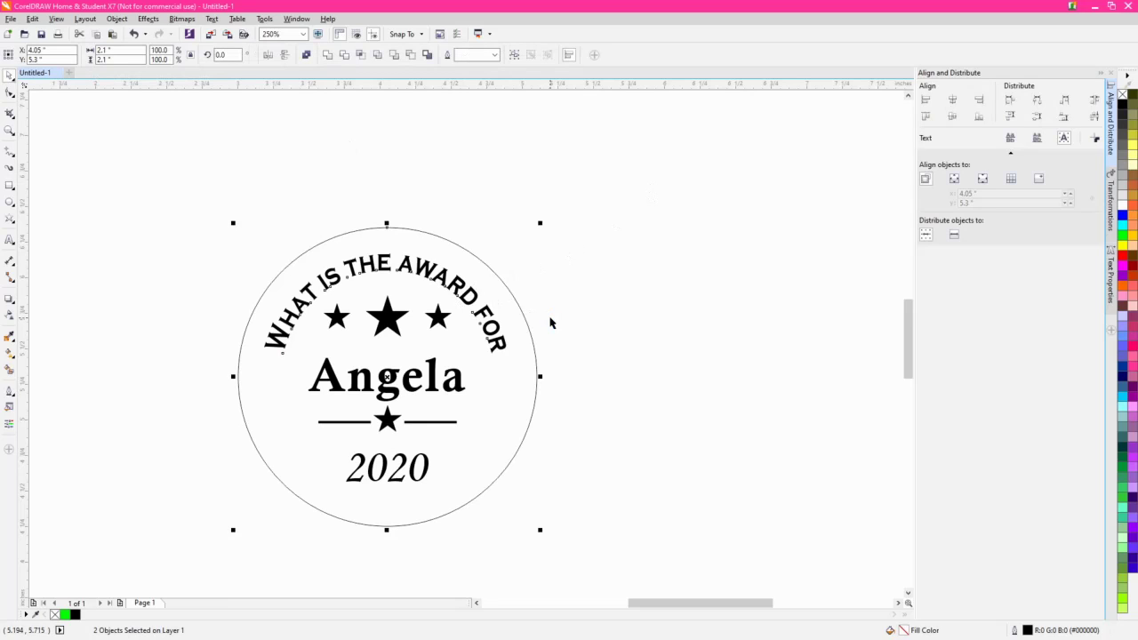
{"action": "left_click", "coordinate": [550, 322]}
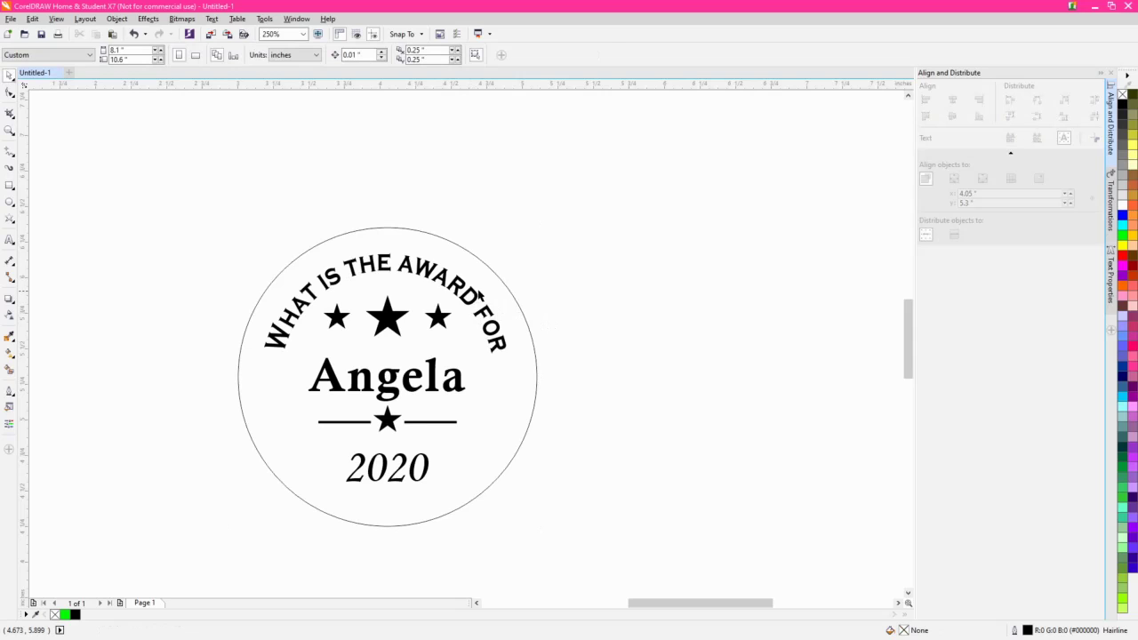
{"action": "left_click_drag", "start_coordinate": [472, 291], "coordinate": [609, 181]}
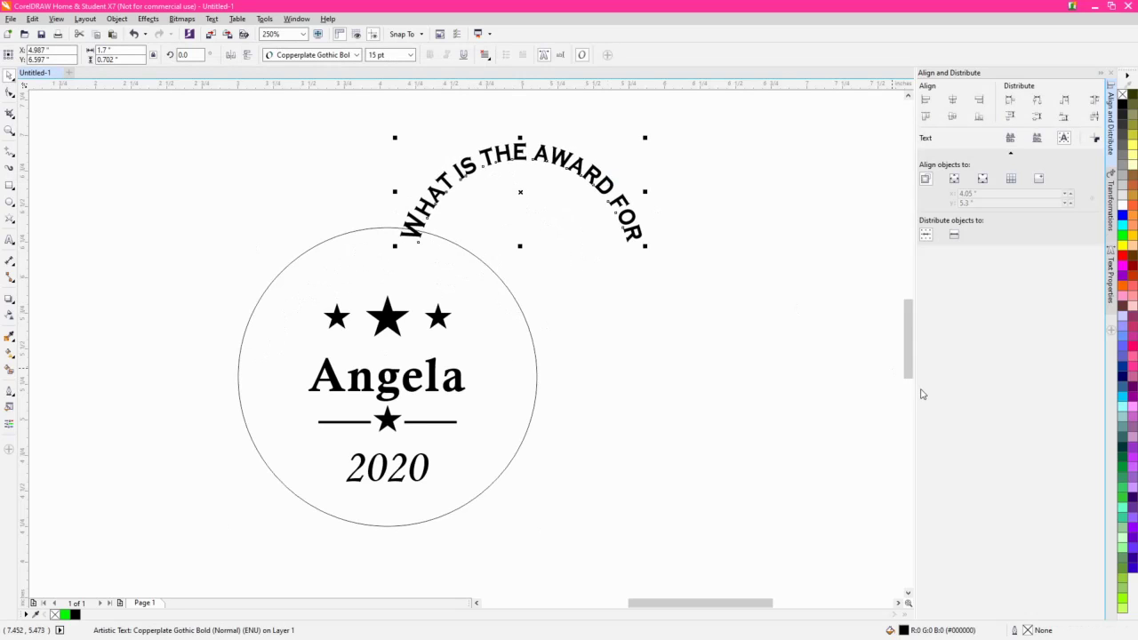
{"action": "key", "text": "ctrl+z"}
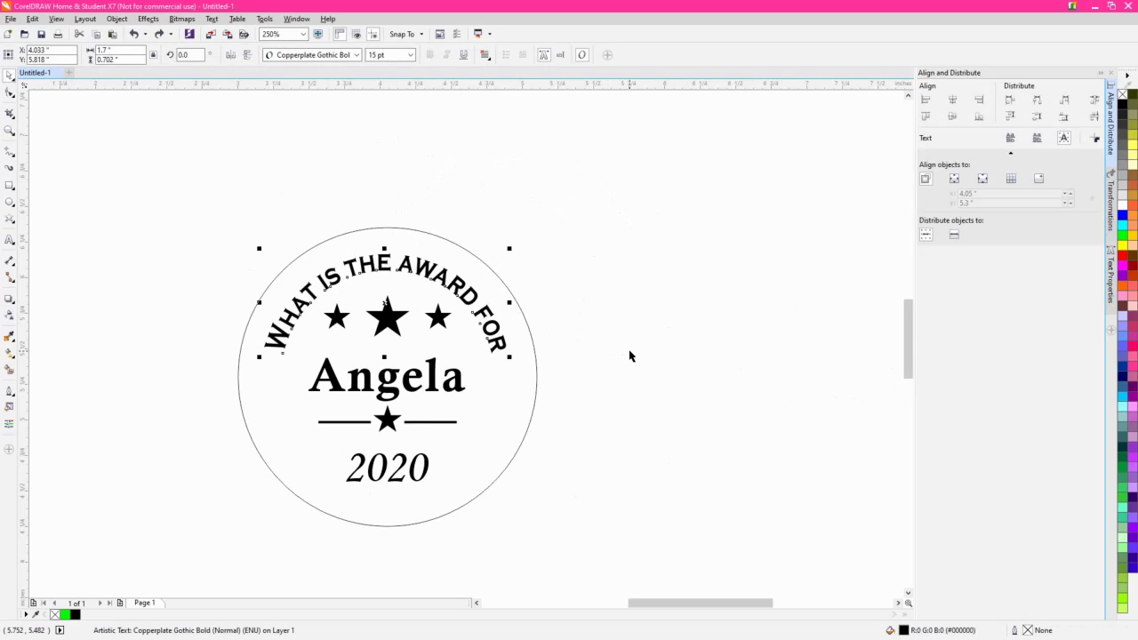
- Try replacing the separated curved text with CHAMPION, and undo the replacement
{"action": "left_click", "coordinate": [10, 239]}
{"action": "left_click", "coordinate": [432, 260]}
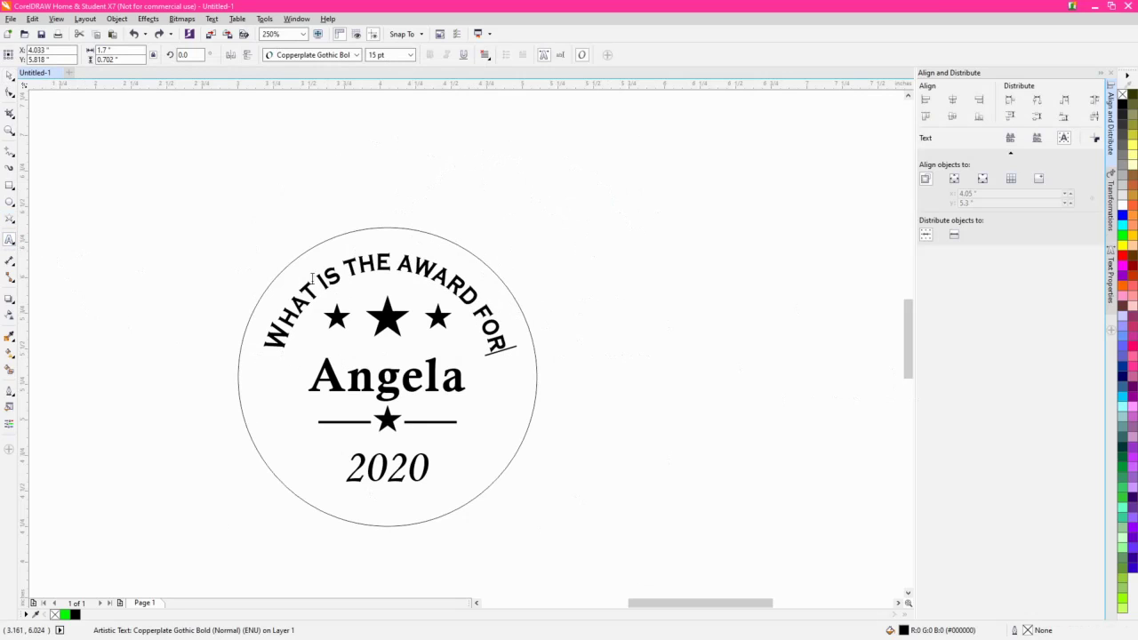
{"action": "key", "text": "ctrl+a"}
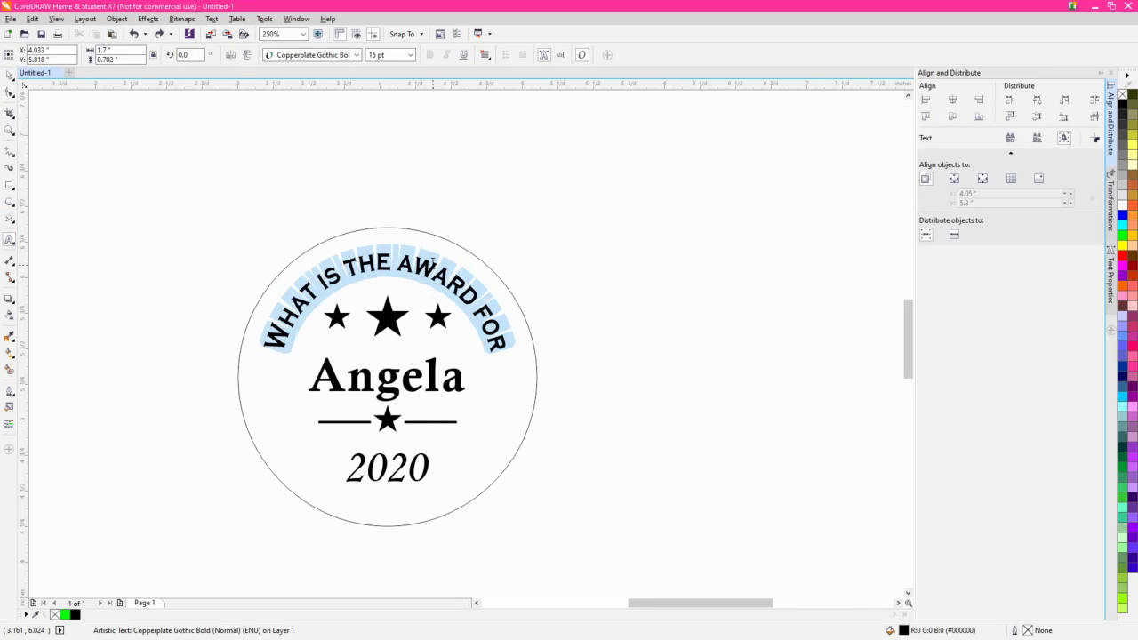
{"action": "type", "text": "CH"}
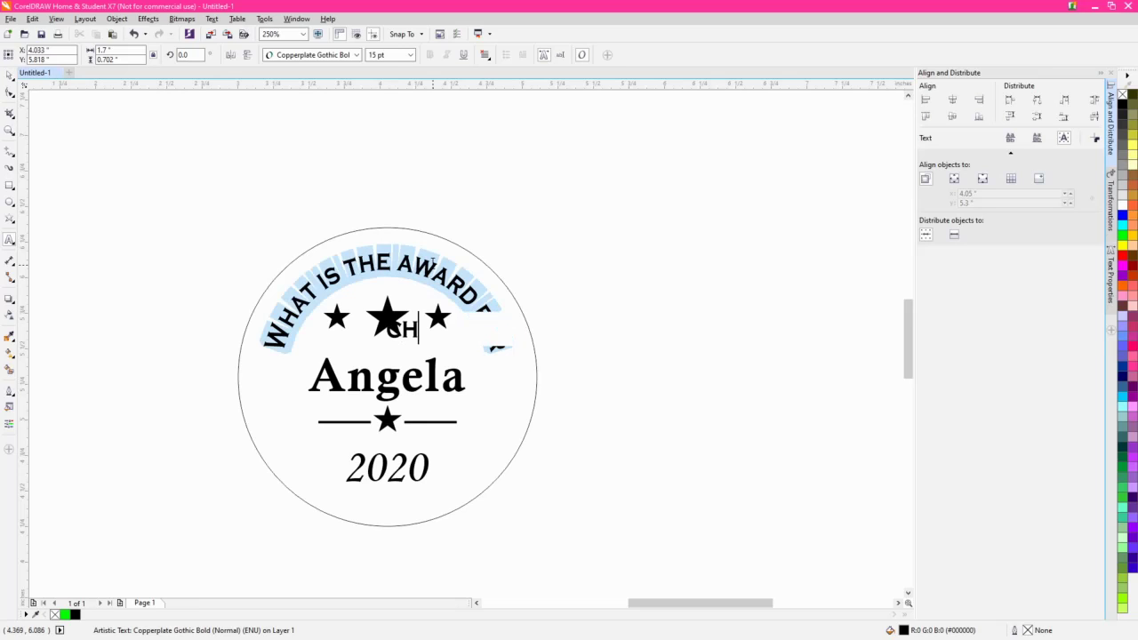
{"action": "type", "text": "AMPION"}
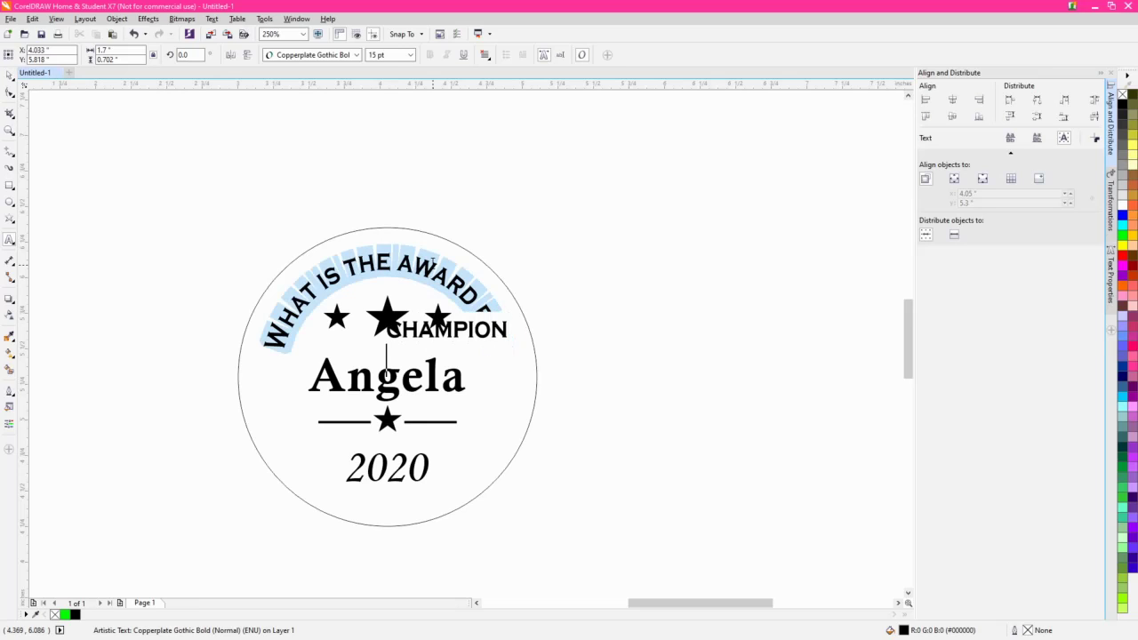
{"action": "left_click", "coordinate": [8, 76]}
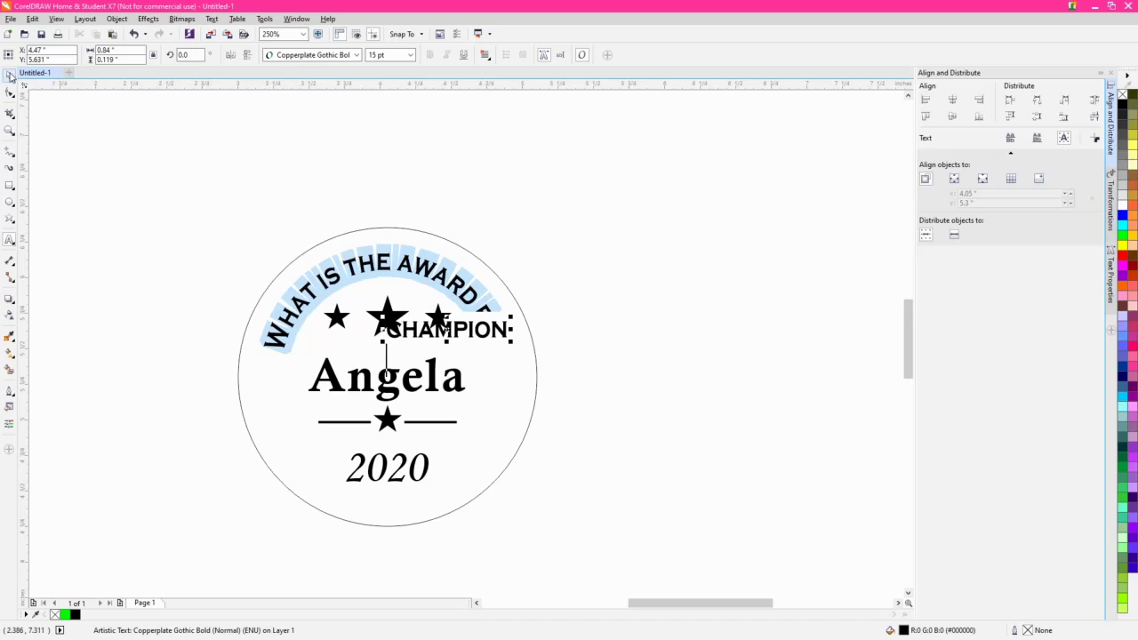
{"action": "left_click", "coordinate": [615, 251]}
{"action": "scroll", "coordinate": [530, 311], "scroll_direction": "down", "scroll_amount": 1}
{"action": "scroll", "coordinate": [481, 357], "scroll_direction": "up", "scroll_amount": 1}
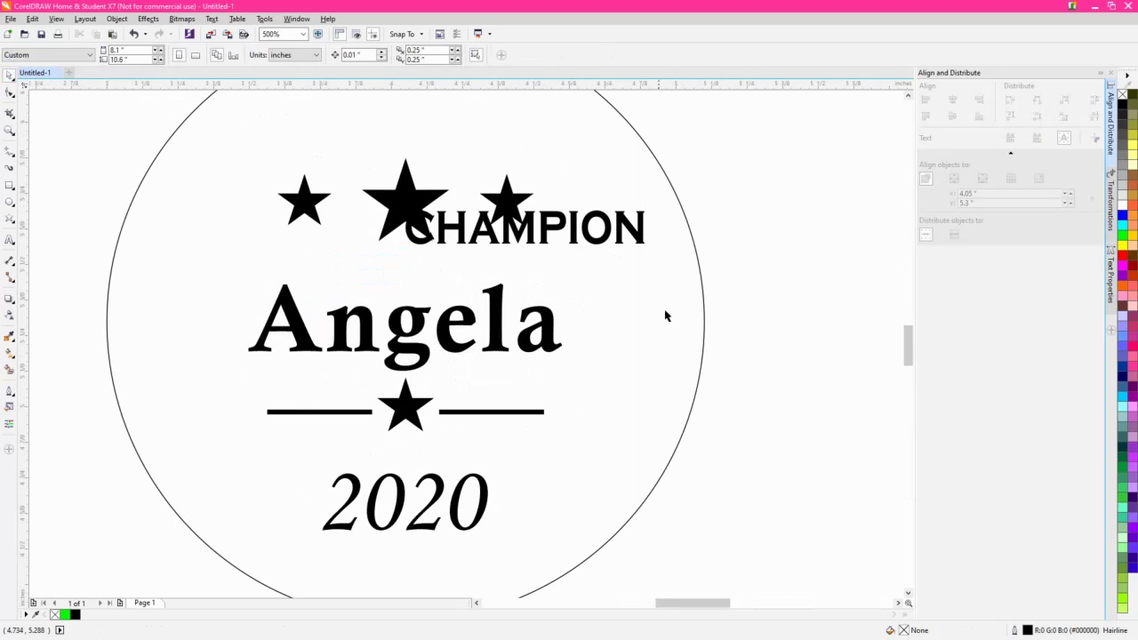
{"action": "left_click_drag", "start_coordinate": [681, 273], "coordinate": [564, 325]}
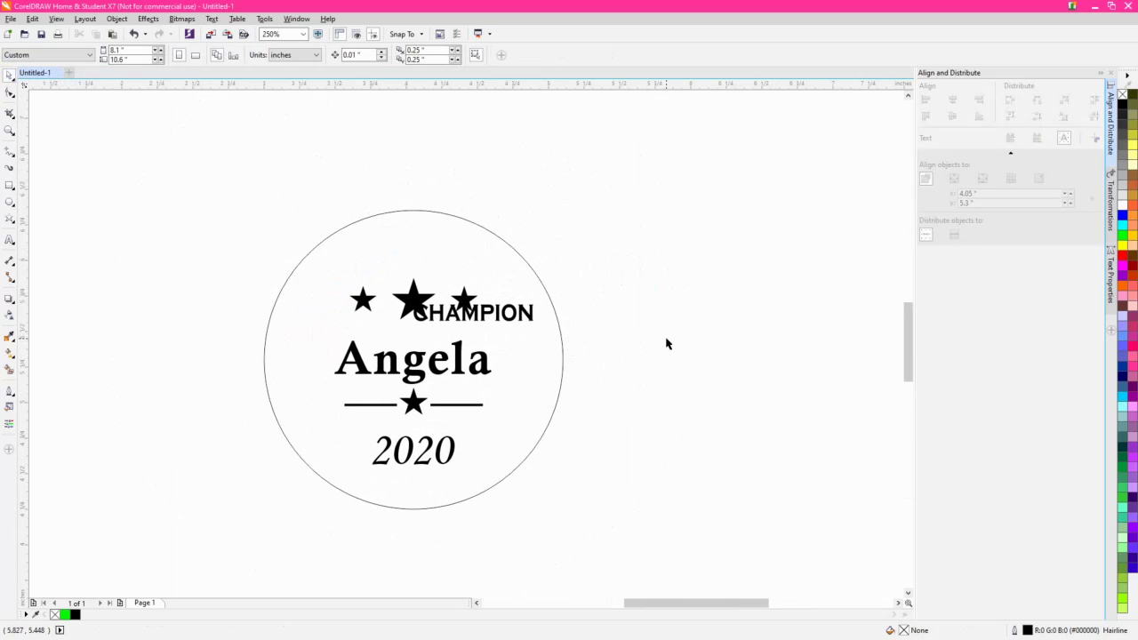
{"action": "key", "text": "ctrl+z"}
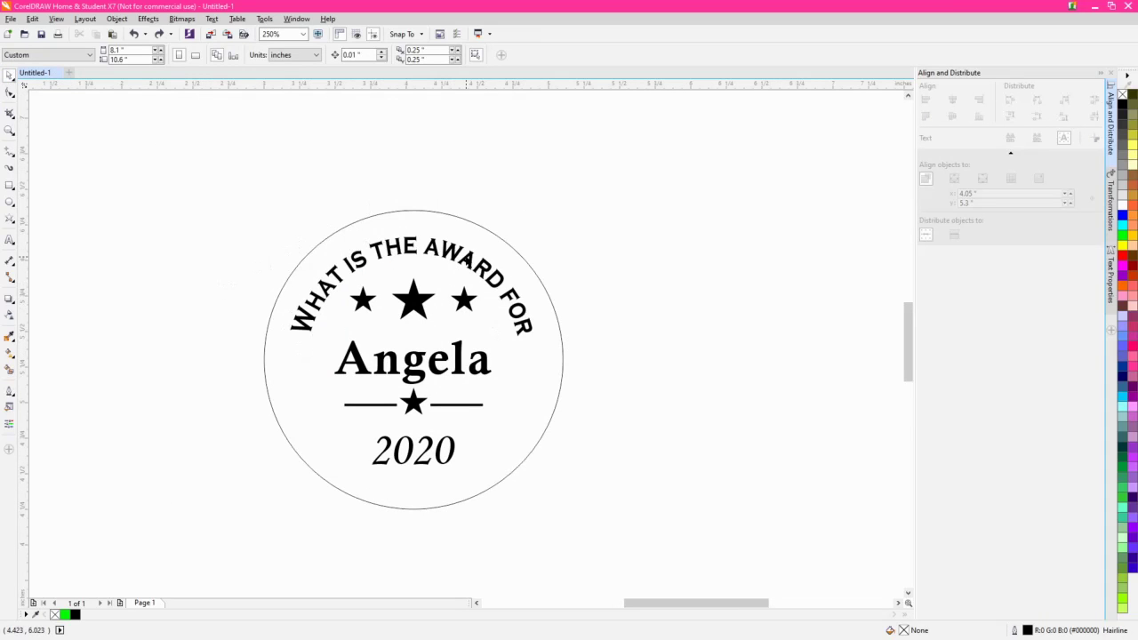
- Try resizing the separated outer circle to 1.98 inches, and undo both the resize and the text separation
{"action": "left_click", "coordinate": [520, 392]}
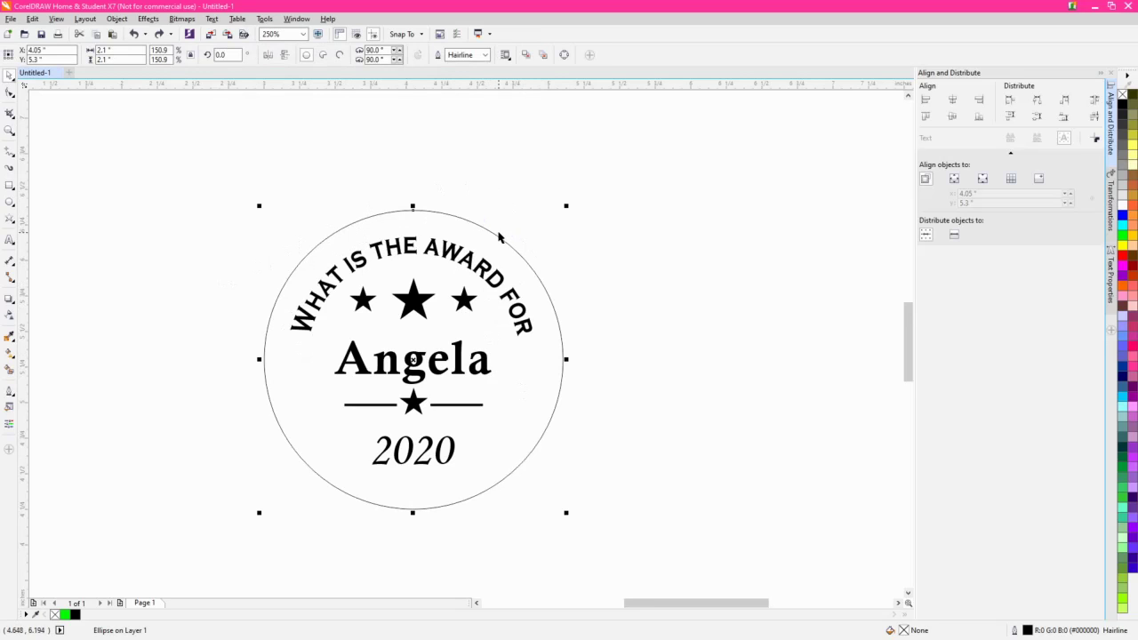
{"action": "left_click", "coordinate": [133, 50]}
{"action": "type", "text": "1.98"}
{"action": "key", "text": "Return"}
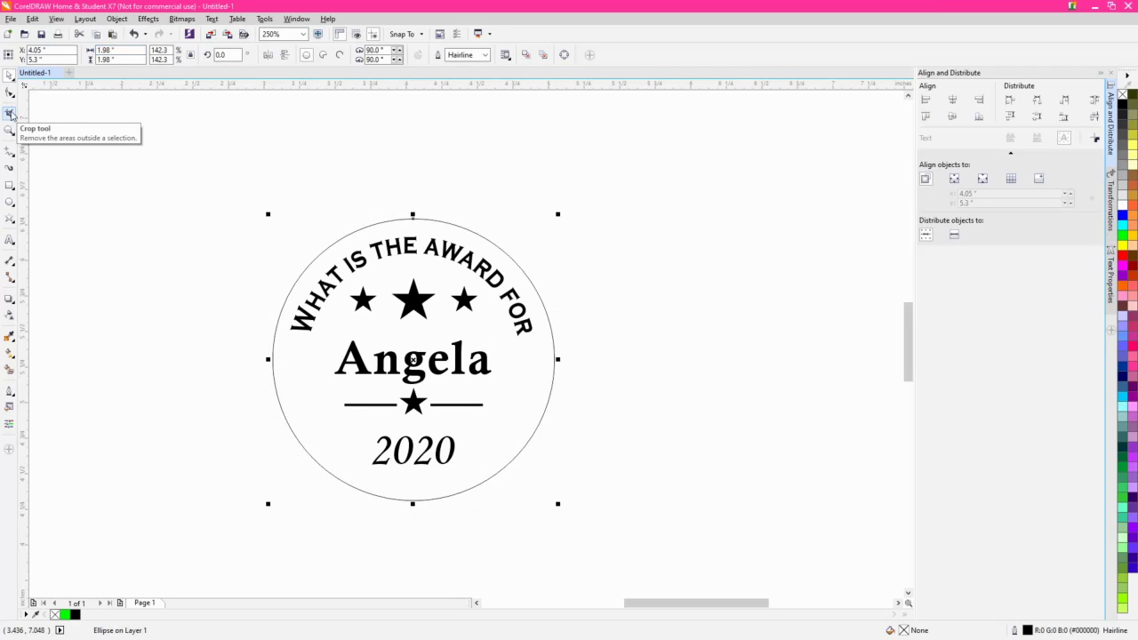
{"action": "key", "text": "ctrl+z"}
{"action": "key", "text": "ctrl+z"}
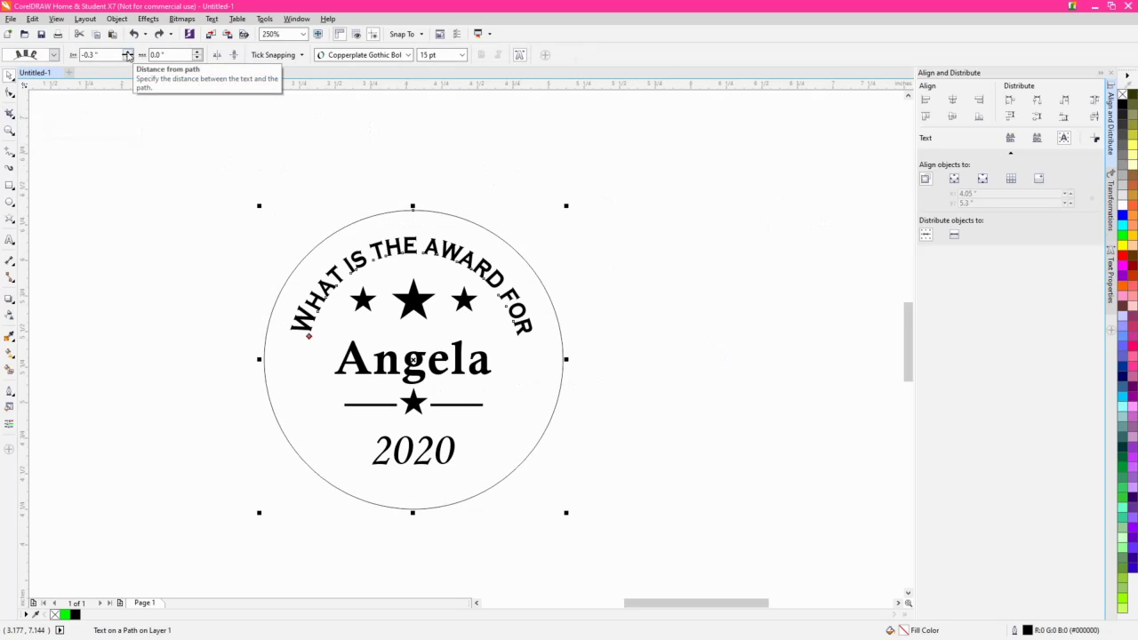
- Set the size of the pasted badge's outer circle to 1.98 inches with the curved text still attached to it
{"action": "left_click", "coordinate": [537, 408]}
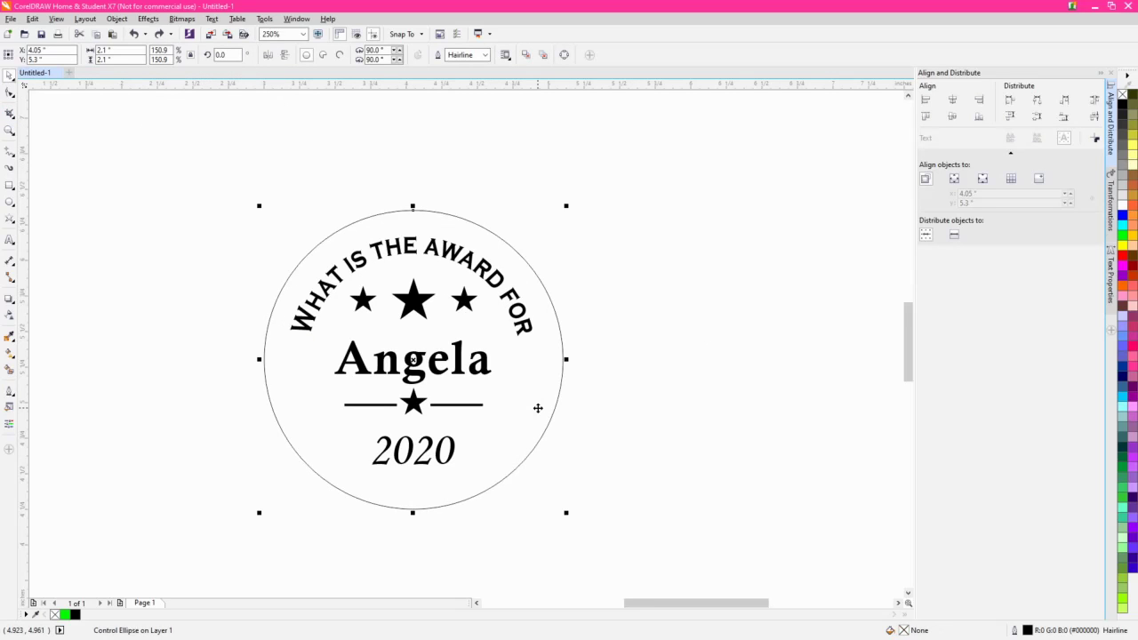
{"action": "left_click_drag", "start_coordinate": [114, 50], "coordinate": [59, 53]}
{"action": "type", "text": "1"}
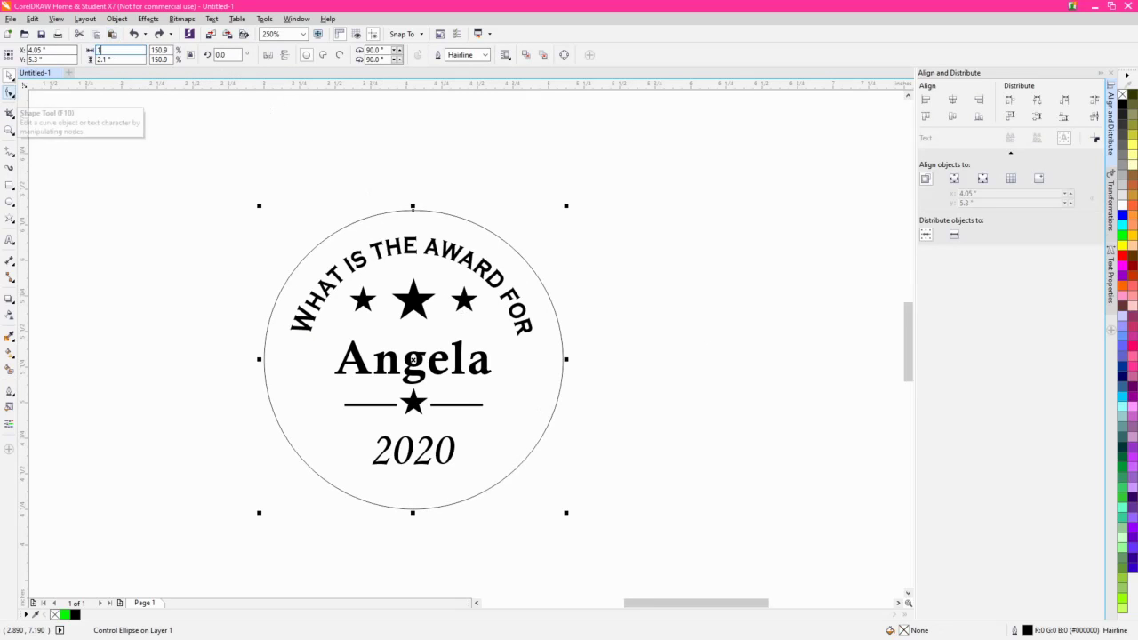
{"action": "type", "text": ".98"}
{"action": "key", "text": "Return"}
{"action": "left_click", "coordinate": [710, 232]}
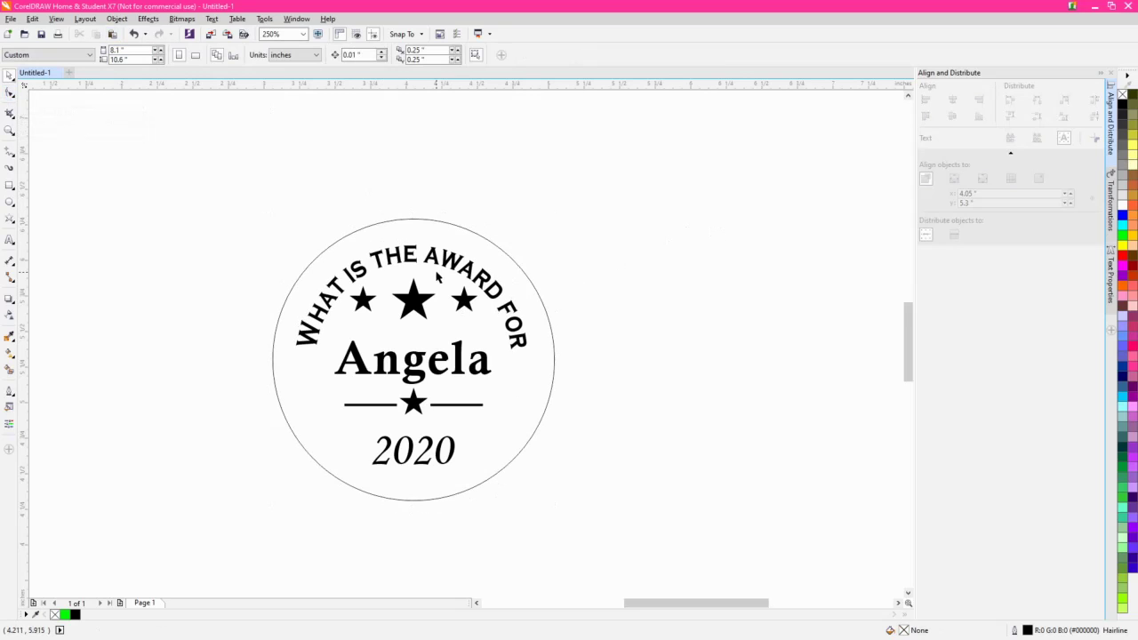
- Set the curved text's distance from the circle path to -0.2 inches
{"action": "left_click", "coordinate": [458, 271]}
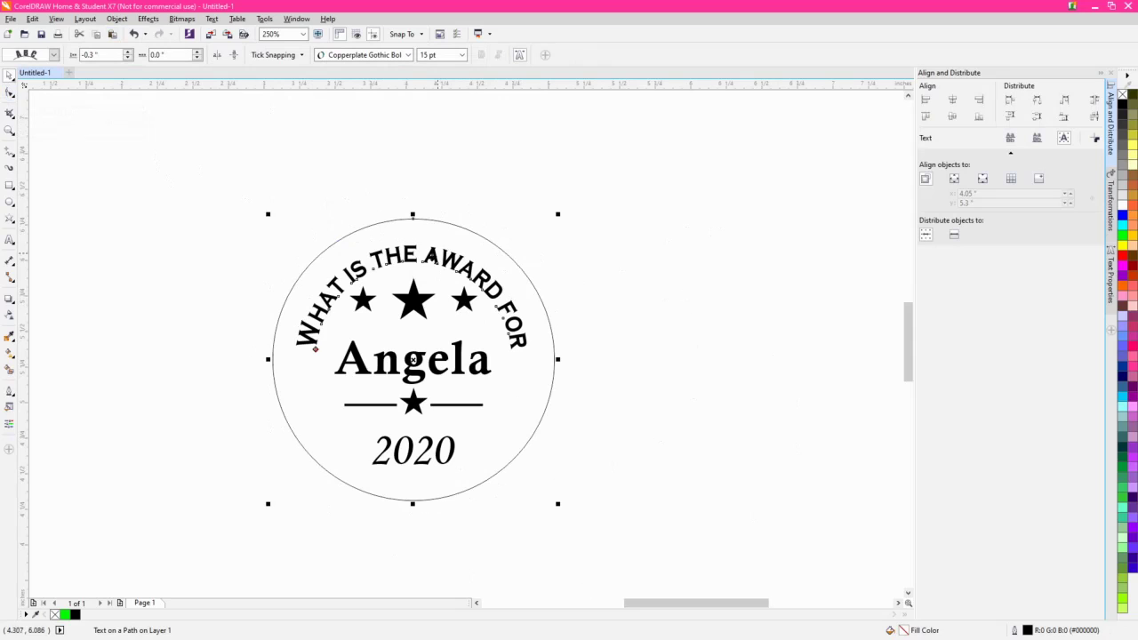
{"action": "left_click", "coordinate": [128, 58]}
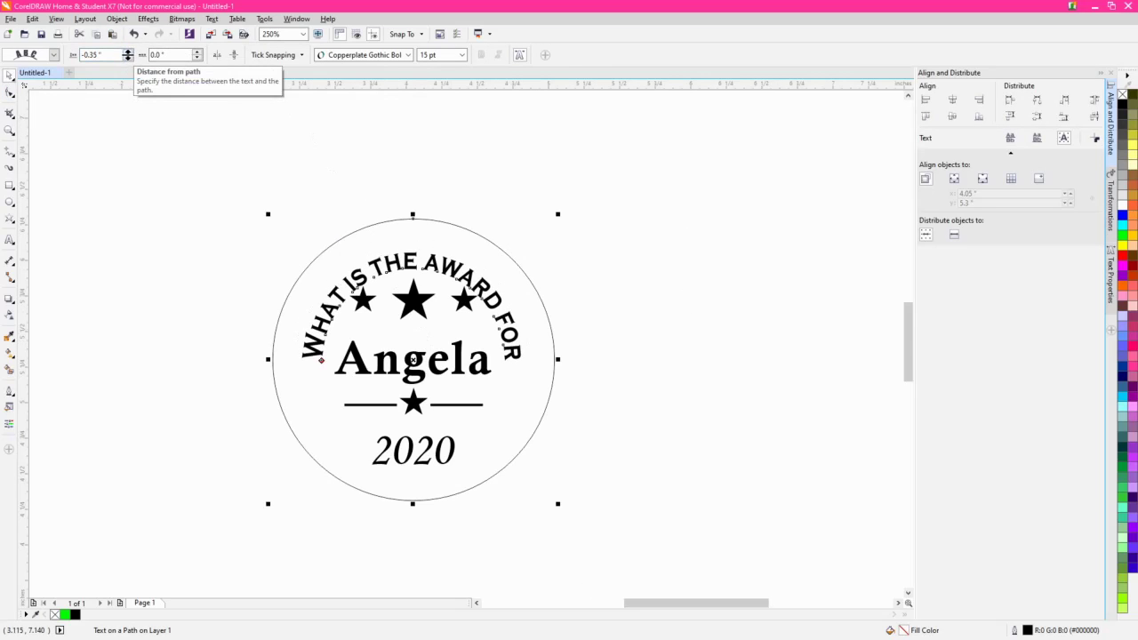
{"action": "left_click", "coordinate": [127, 53]}
{"action": "left_click", "coordinate": [127, 52]}
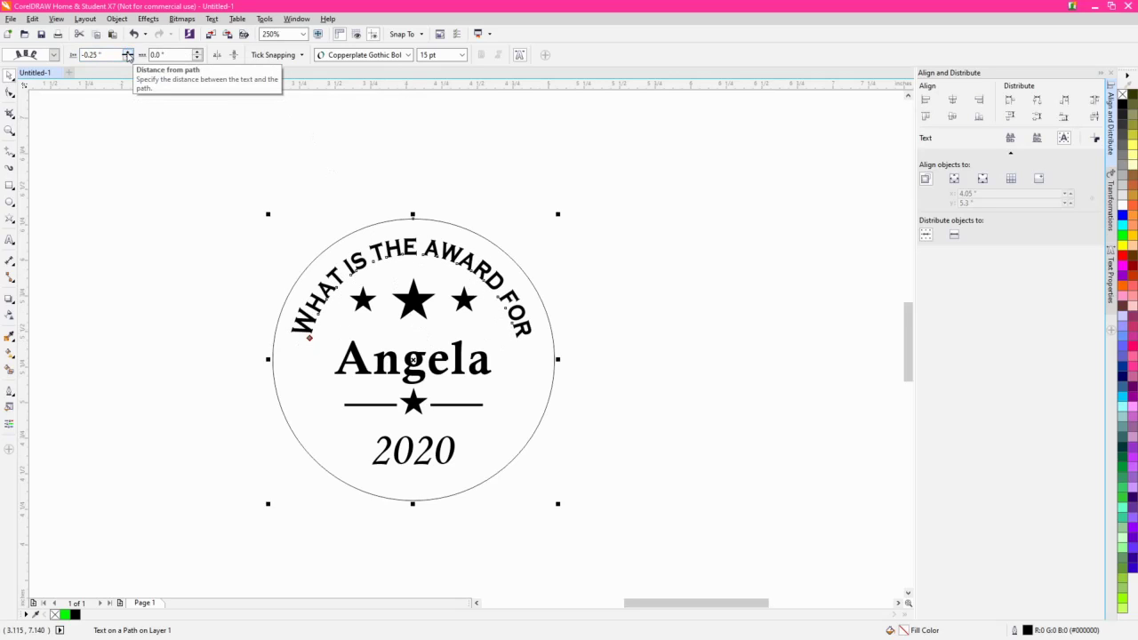
{"action": "left_click", "coordinate": [128, 52]}
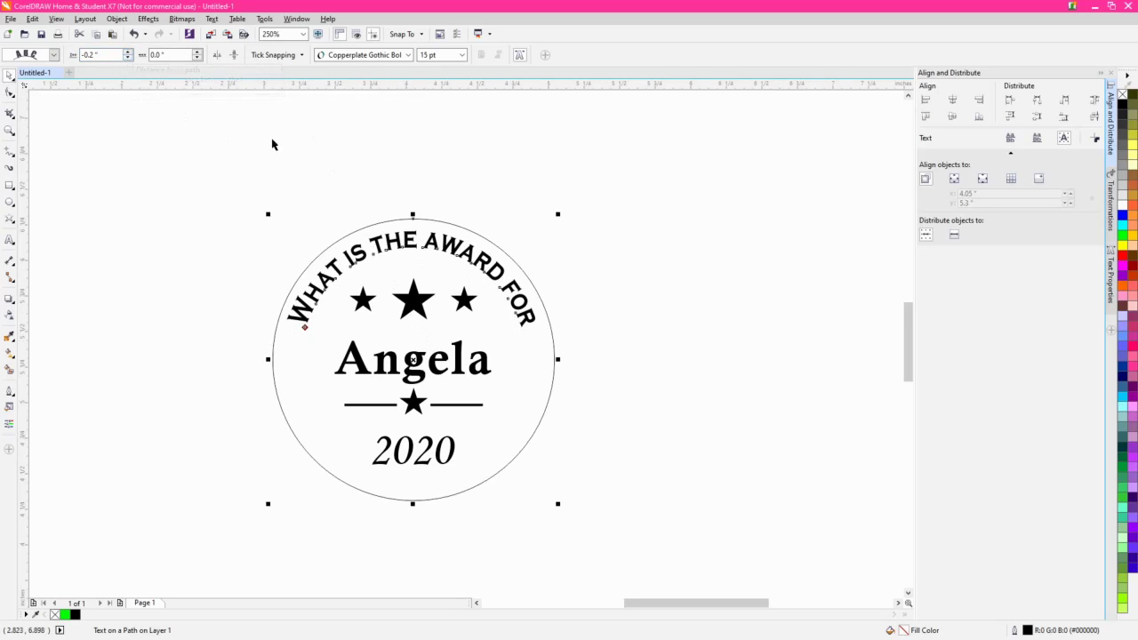
{"action": "left_click", "coordinate": [501, 165]}
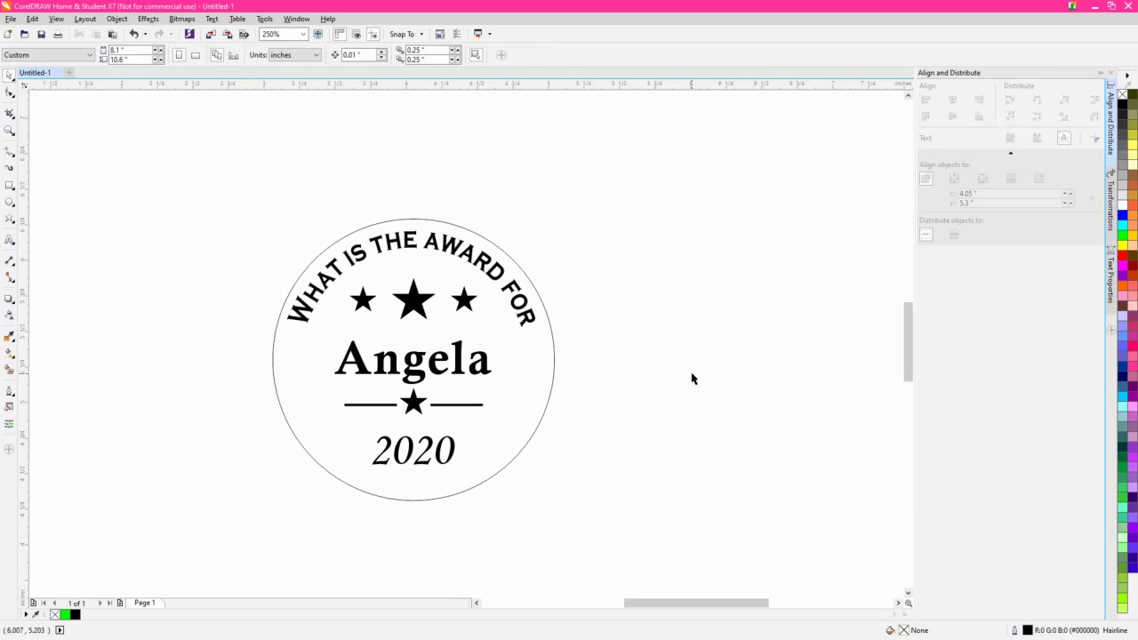
- Group all objects of the 1.98-inch badge
{"action": "scroll", "coordinate": [692, 379], "scroll_direction": "down", "scroll_amount": 3}
{"action": "left_click_drag", "start_coordinate": [704, 469], "coordinate": [321, 215]}
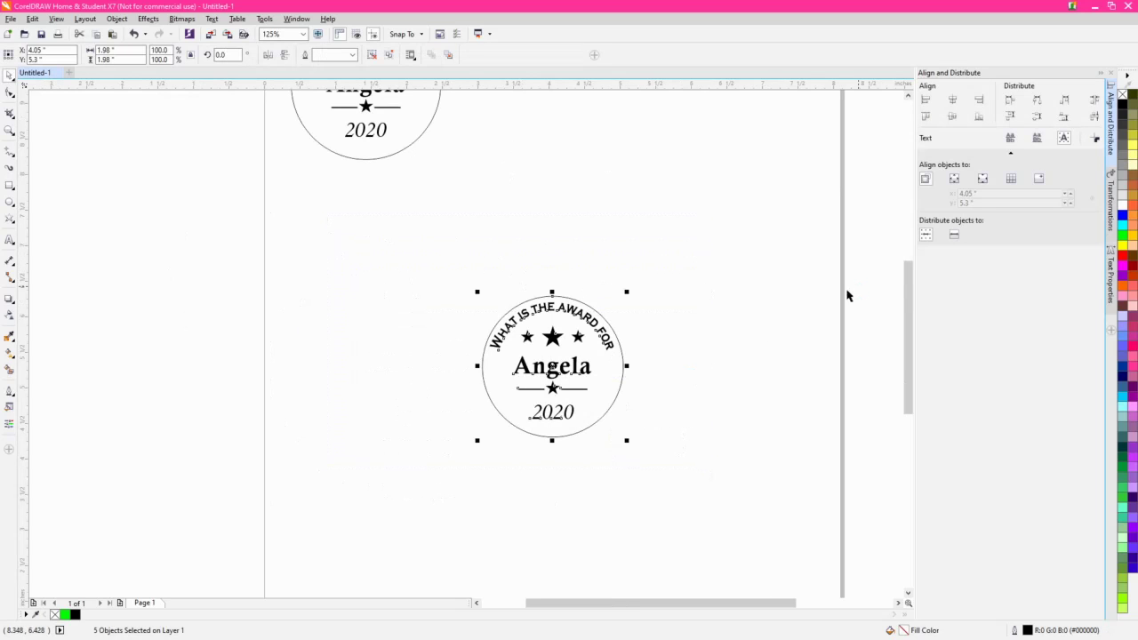
{"action": "key", "text": "ctrl+g"}
- Create four copies of the 2.1-inch badge in a horizontal row, each offset 2.1 inches in x
{"action": "scroll", "coordinate": [569, 358], "scroll_direction": "right", "scroll_amount": 2}
{"action": "scroll", "coordinate": [350, 223], "scroll_direction": "down", "scroll_amount": 3}
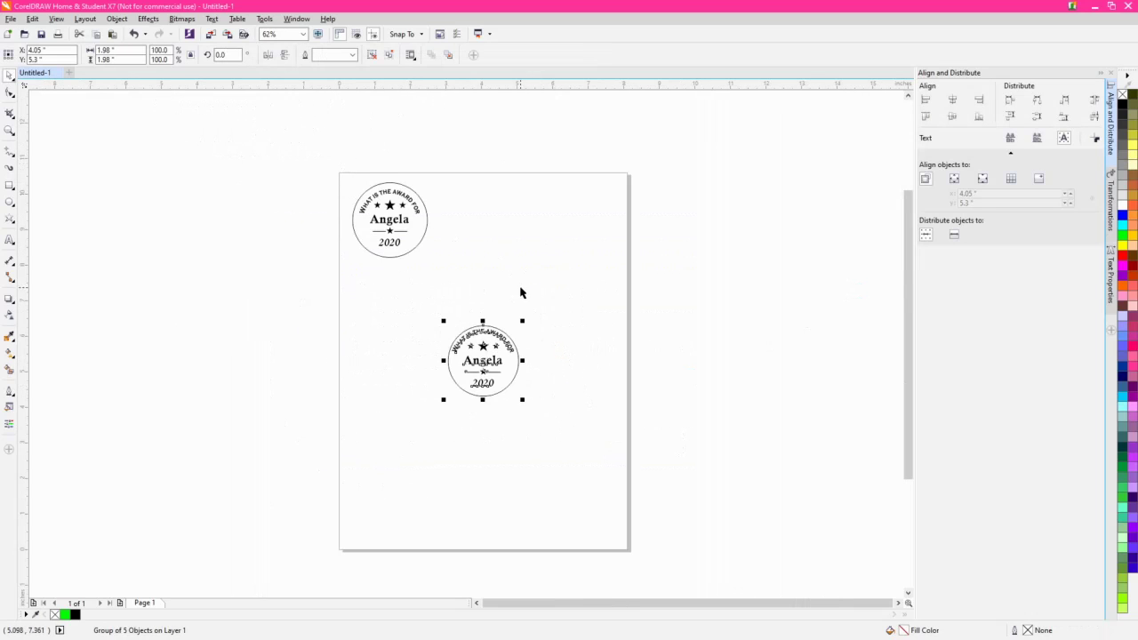
{"action": "left_click", "coordinate": [397, 224]}
{"action": "left_click_drag", "start_coordinate": [450, 233], "coordinate": [399, 276]}
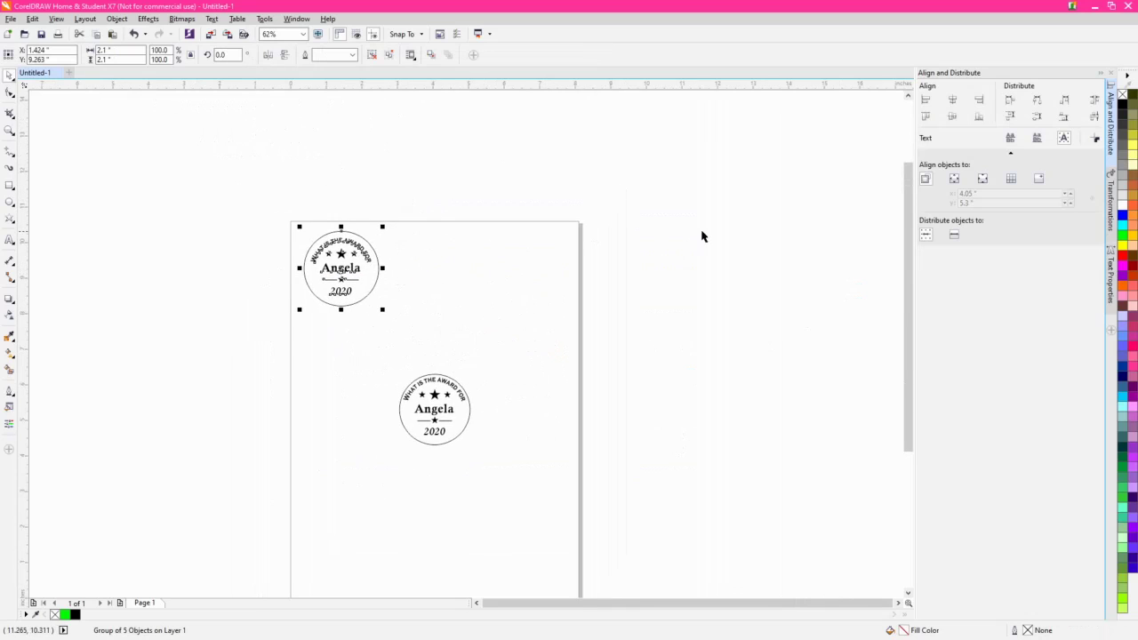
{"action": "left_click", "coordinate": [1110, 209]}
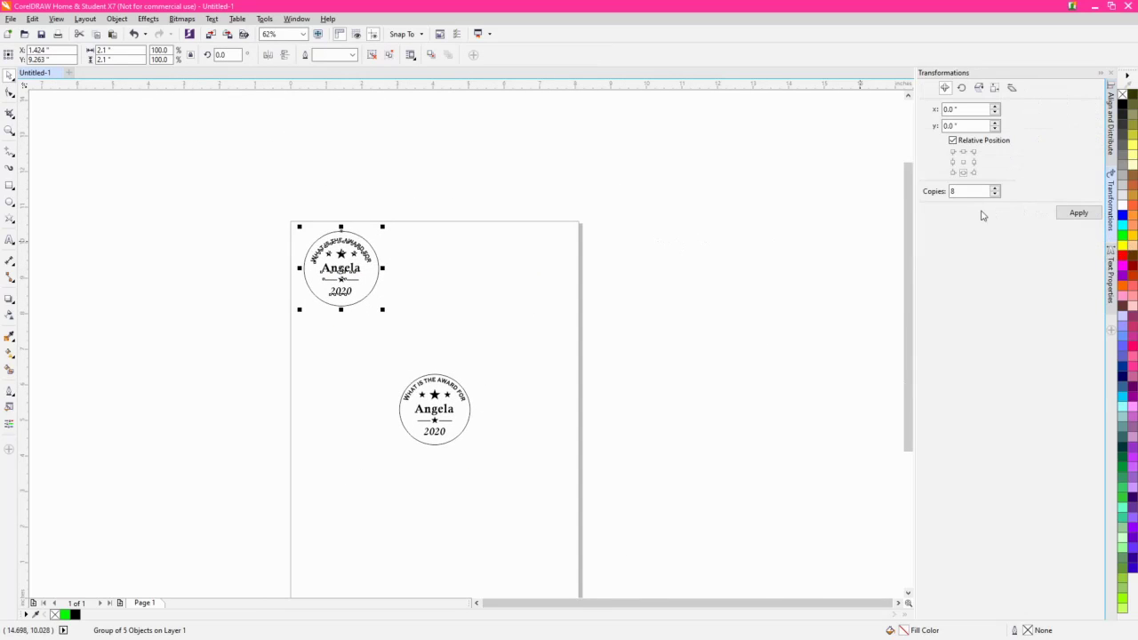
{"action": "left_click", "coordinate": [974, 163]}
{"action": "key", "text": "Tab"}
{"action": "key", "text": "Tab"}
{"action": "key", "text": "Return"}
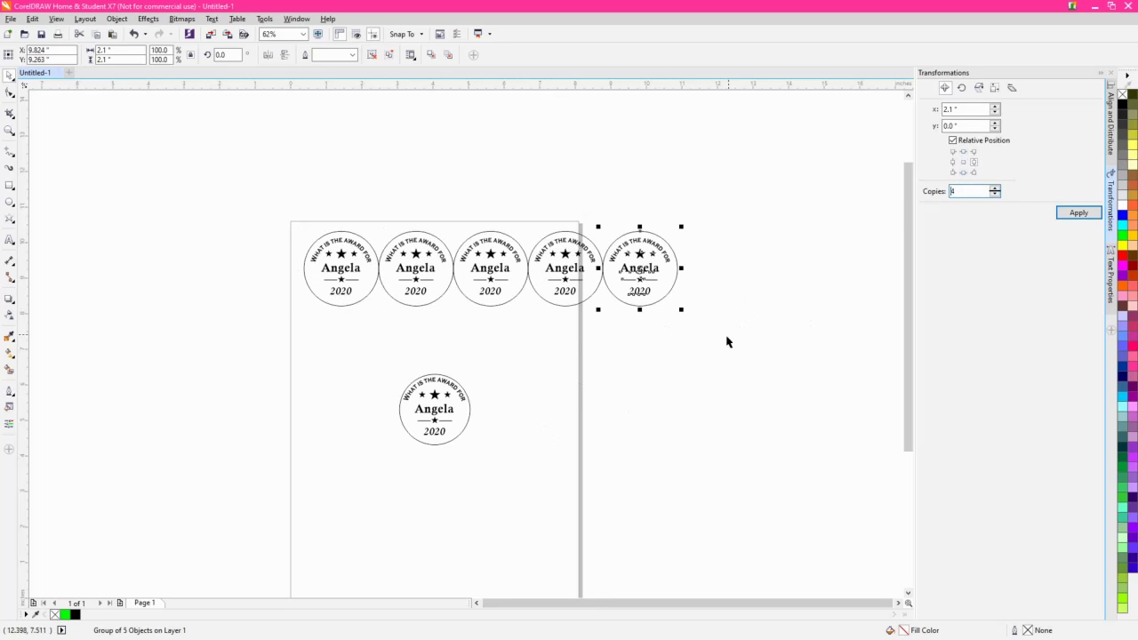
- Try adding a sixth 2.1-inch badge against the last one in the row, and undo the addition
{"action": "left_click_drag", "start_coordinate": [725, 338], "coordinate": [294, 182]}
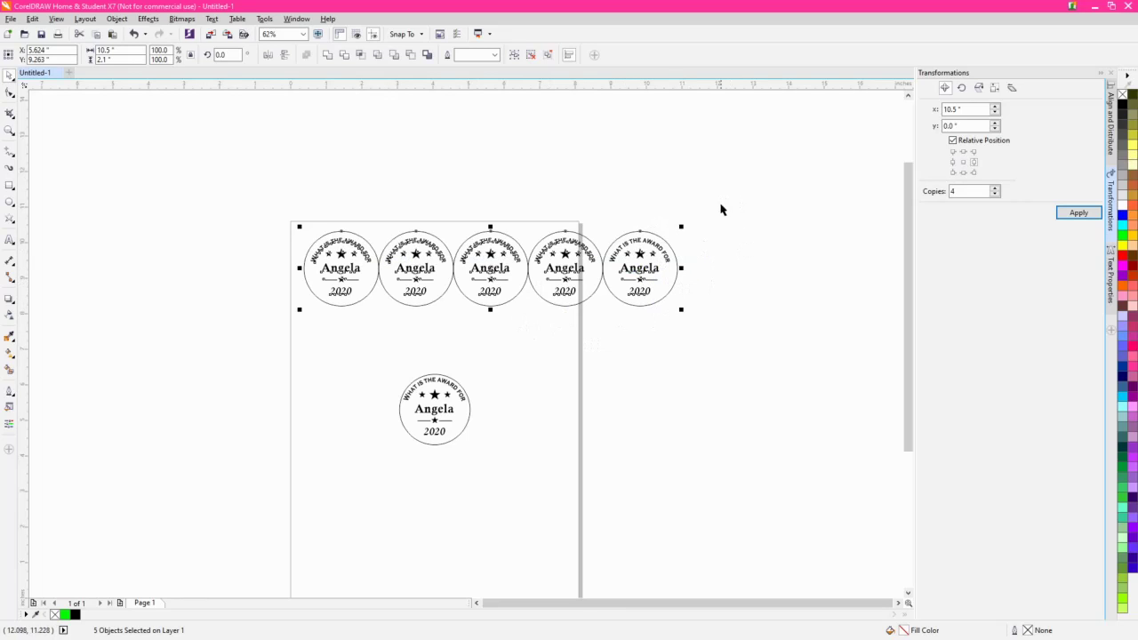
{"action": "left_click", "coordinate": [631, 269]}
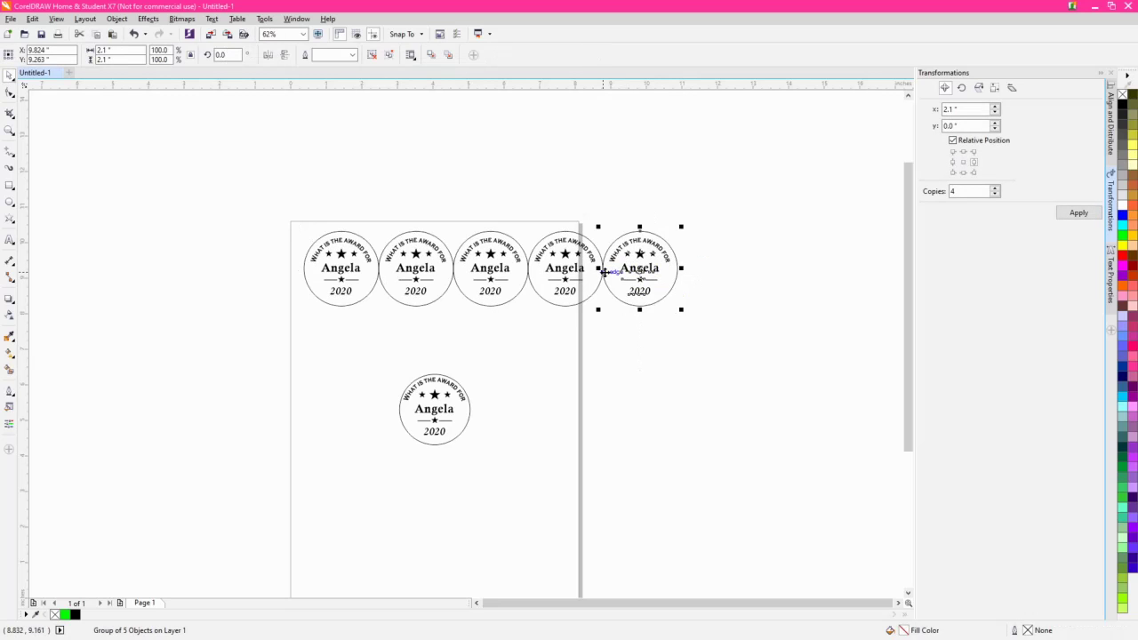
{"action": "left_click_drag", "start_coordinate": [604, 272], "coordinate": [678, 264]}
{"action": "left_click_drag", "start_coordinate": [810, 343], "coordinate": [140, 145]}
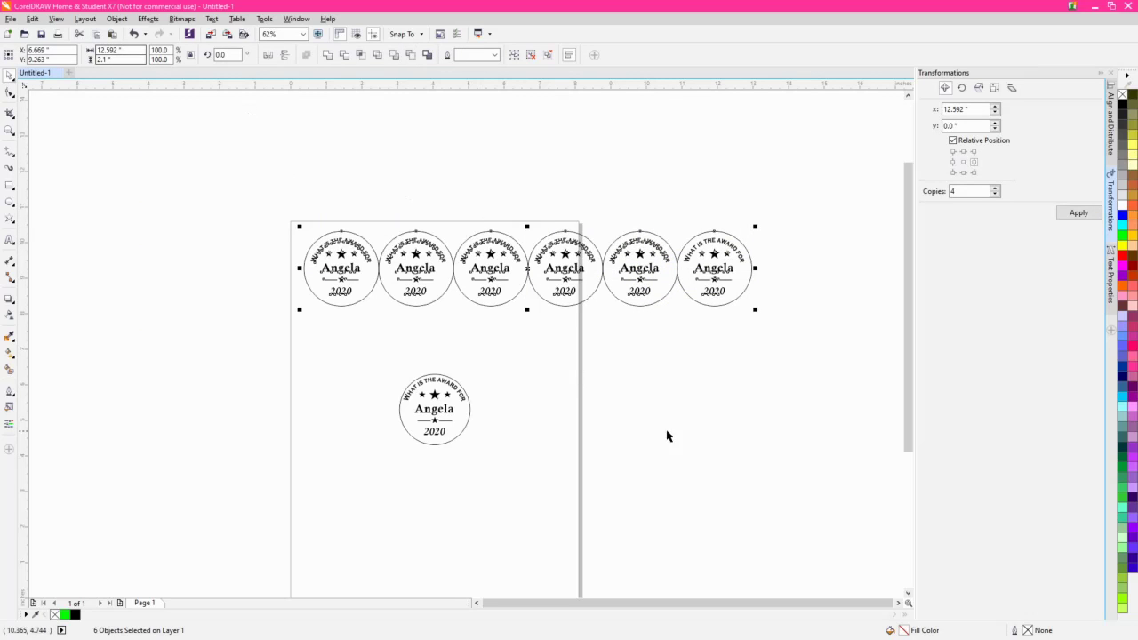
{"action": "left_click", "coordinate": [716, 436]}
{"action": "key", "text": "ctrl+z"}
- Move the row of five 2.1-inch badges above the page
{"action": "left_click", "coordinate": [714, 368]}
{"action": "left_click_drag", "start_coordinate": [715, 366], "coordinate": [196, 171]}
{"action": "left_click_drag", "start_coordinate": [566, 280], "coordinate": [492, 172]}
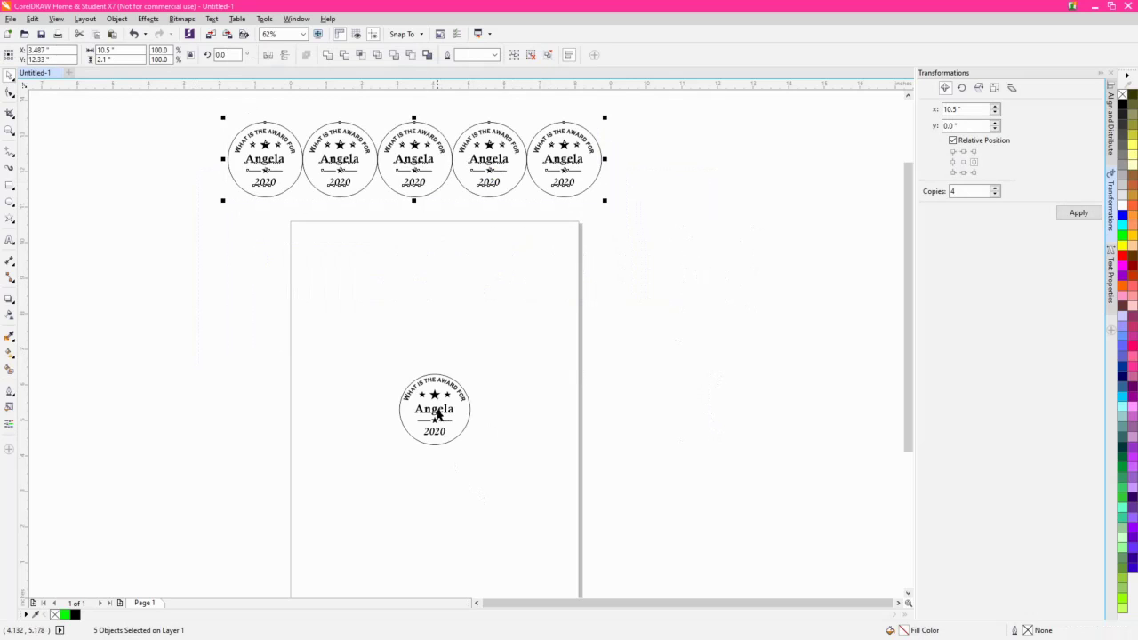
- Move the 1.98-inch badge to the upper part of the page and create five copies below it, offset -1.99 inches in y
{"action": "left_click", "coordinate": [437, 414]}
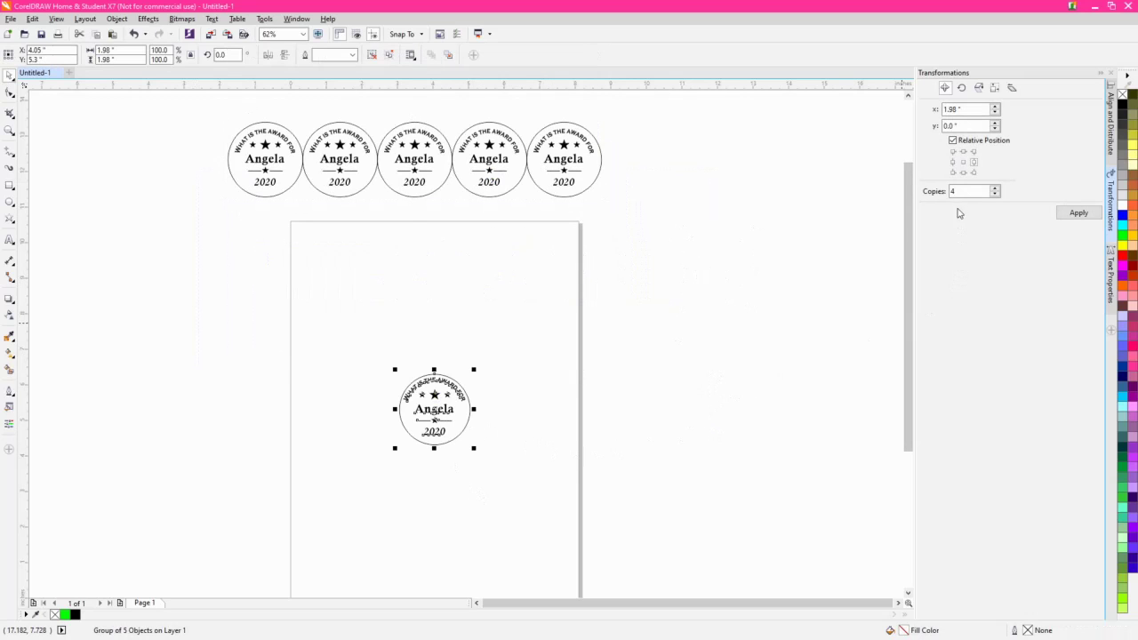
{"action": "left_click_drag", "start_coordinate": [436, 415], "coordinate": [411, 302]}
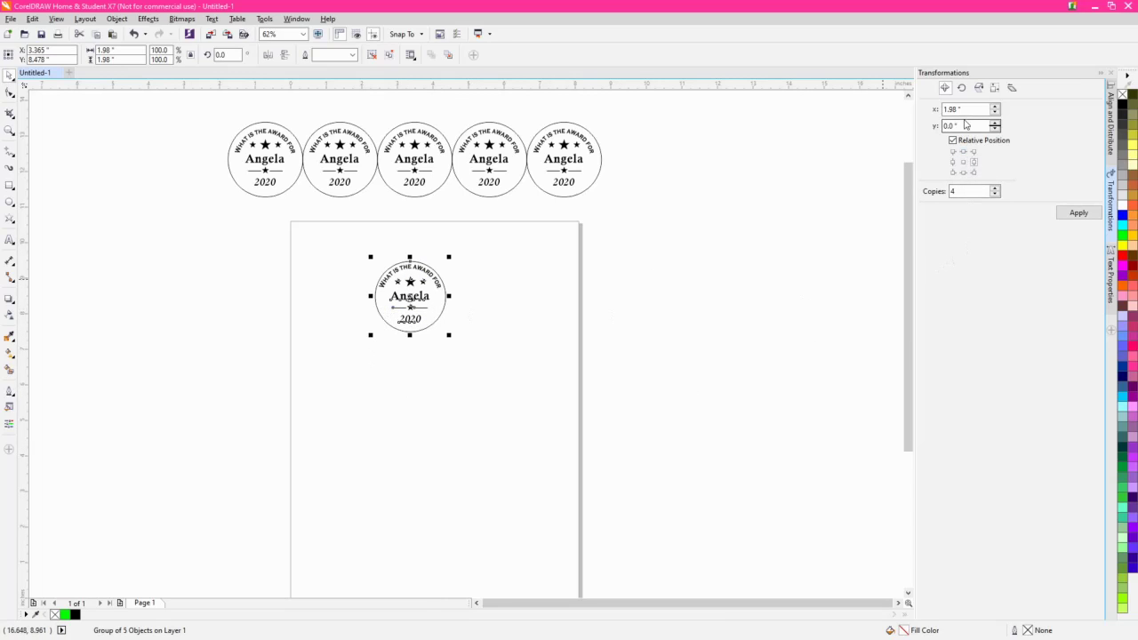
{"action": "left_click_drag", "start_coordinate": [974, 191], "coordinate": [935, 193]}
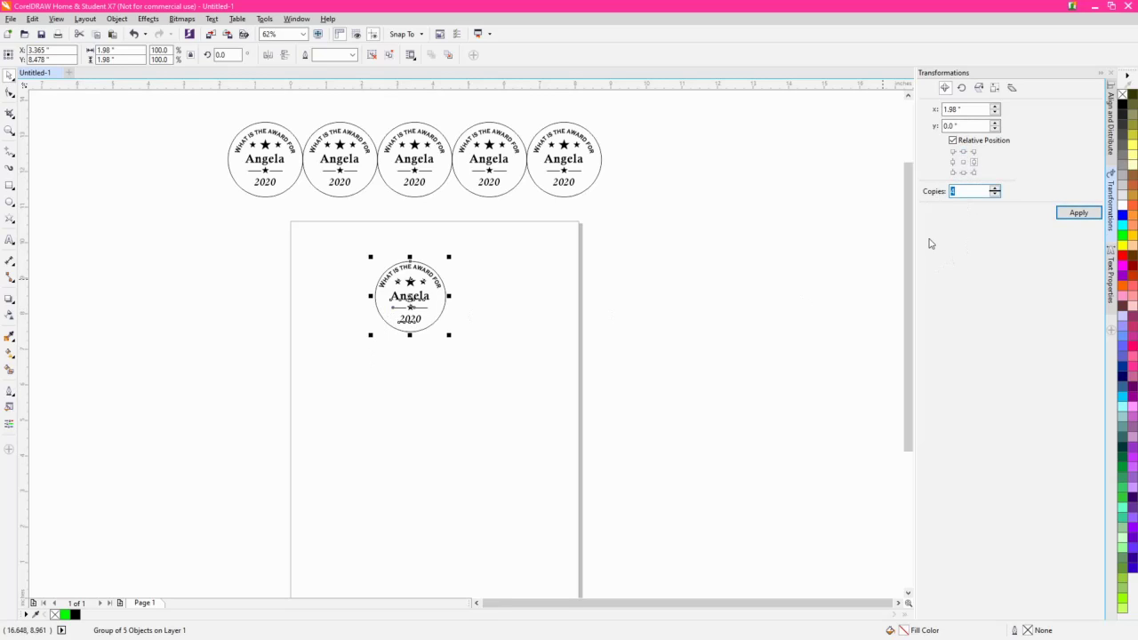
{"action": "left_click", "coordinate": [976, 110]}
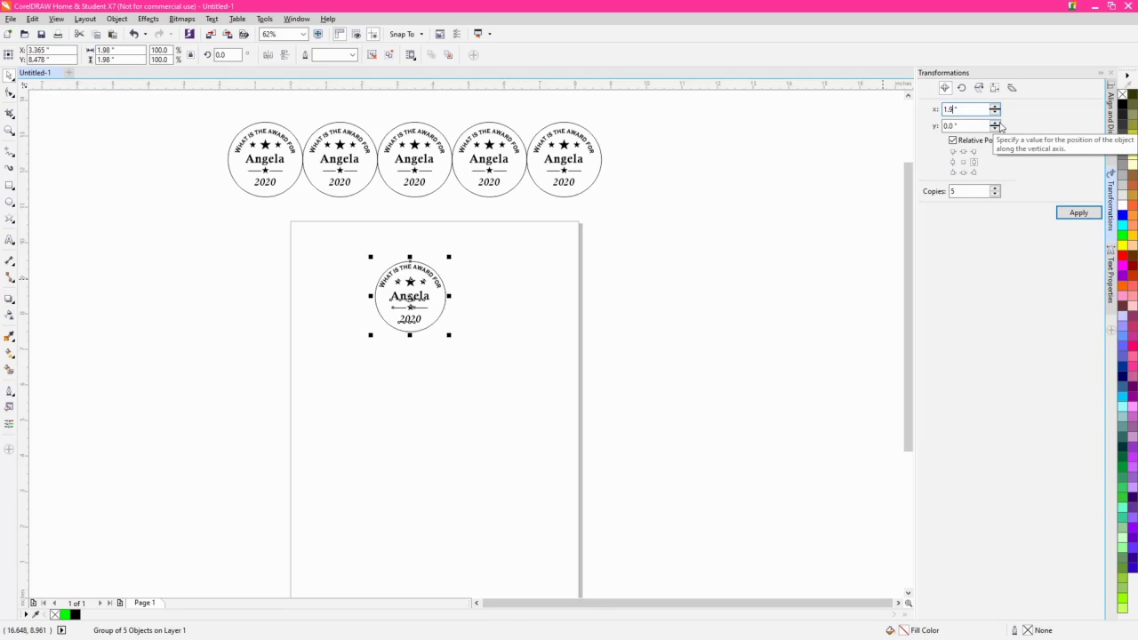
{"action": "left_click", "coordinate": [962, 173]}
{"action": "left_click", "coordinate": [953, 126]}
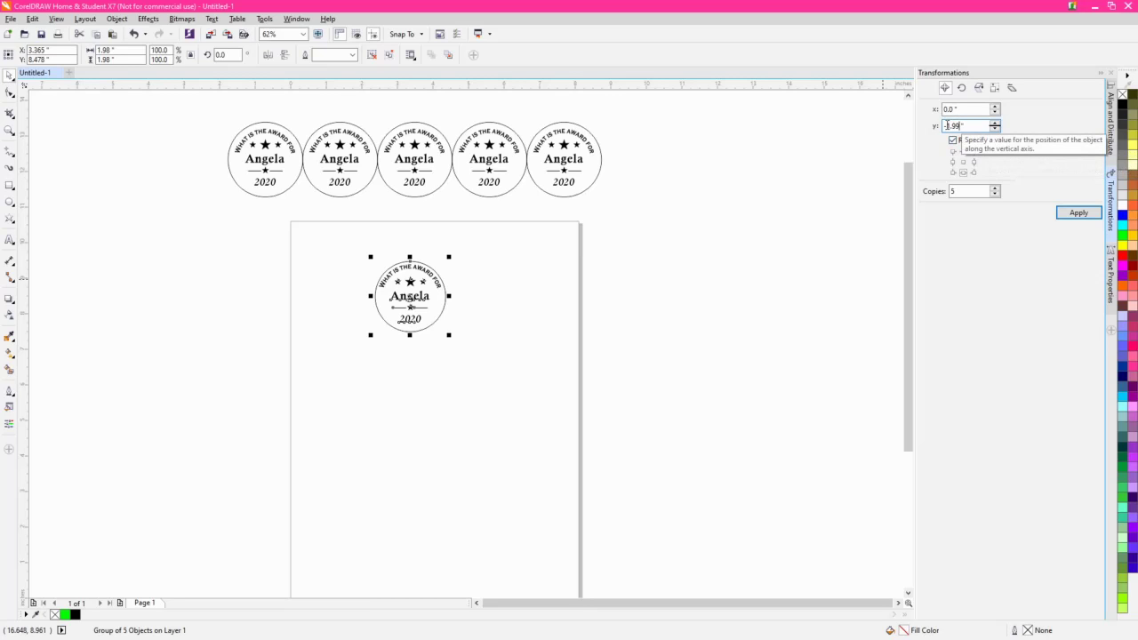
{"action": "left_click", "coordinate": [1077, 212]}
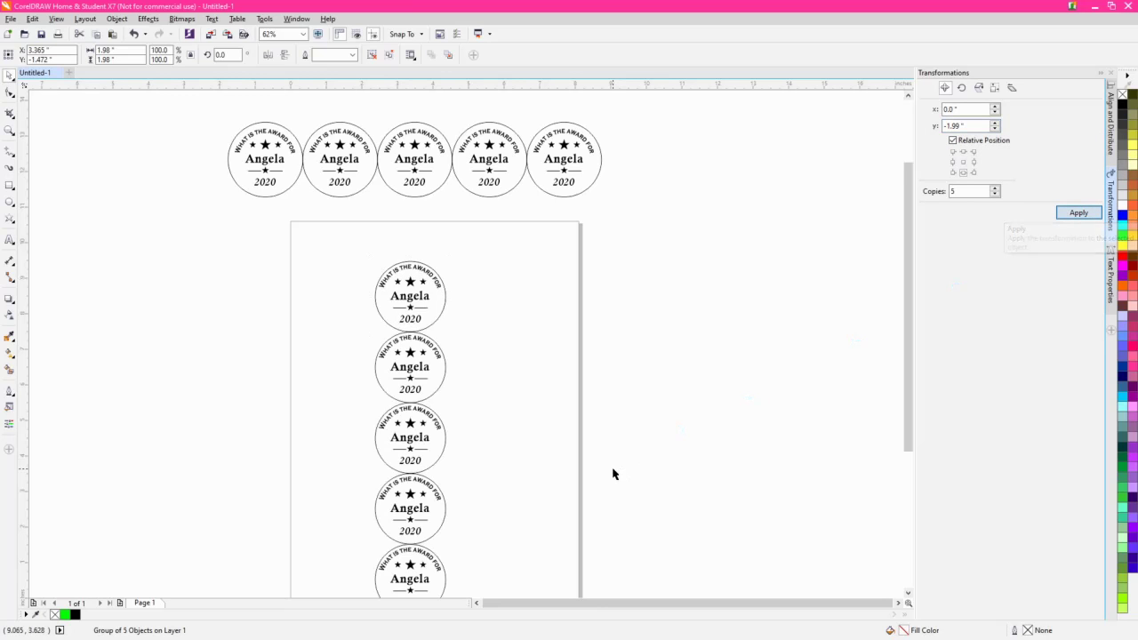
- Group the column of six 1.98-inch badges and center it on the page
{"action": "scroll", "coordinate": [615, 472], "scroll_direction": "down", "scroll_amount": 2}
{"action": "scroll", "coordinate": [611, 480], "scroll_direction": "down", "scroll_amount": 2}
{"action": "left_click_drag", "start_coordinate": [592, 530], "coordinate": [459, 242]}
{"action": "key", "text": "ctrl+g"}
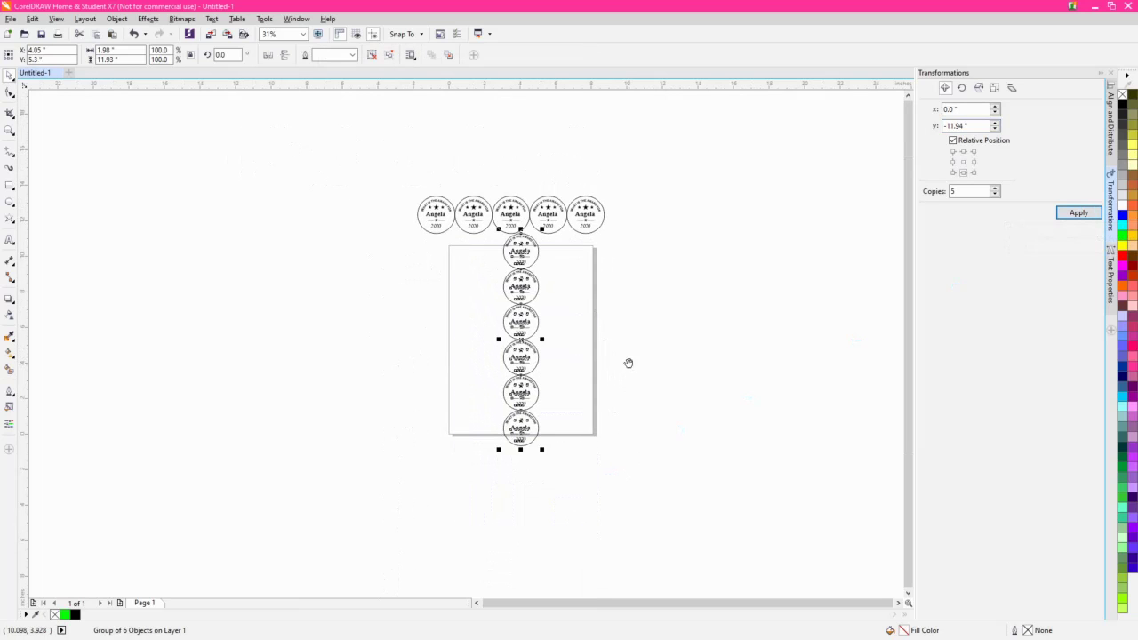
- Move the row of five 2.1-inch badges farther above the page and group it
{"action": "scroll", "coordinate": [640, 346], "scroll_direction": "up", "scroll_amount": 1}
{"action": "left_click_drag", "start_coordinate": [643, 322], "coordinate": [328, 217]}
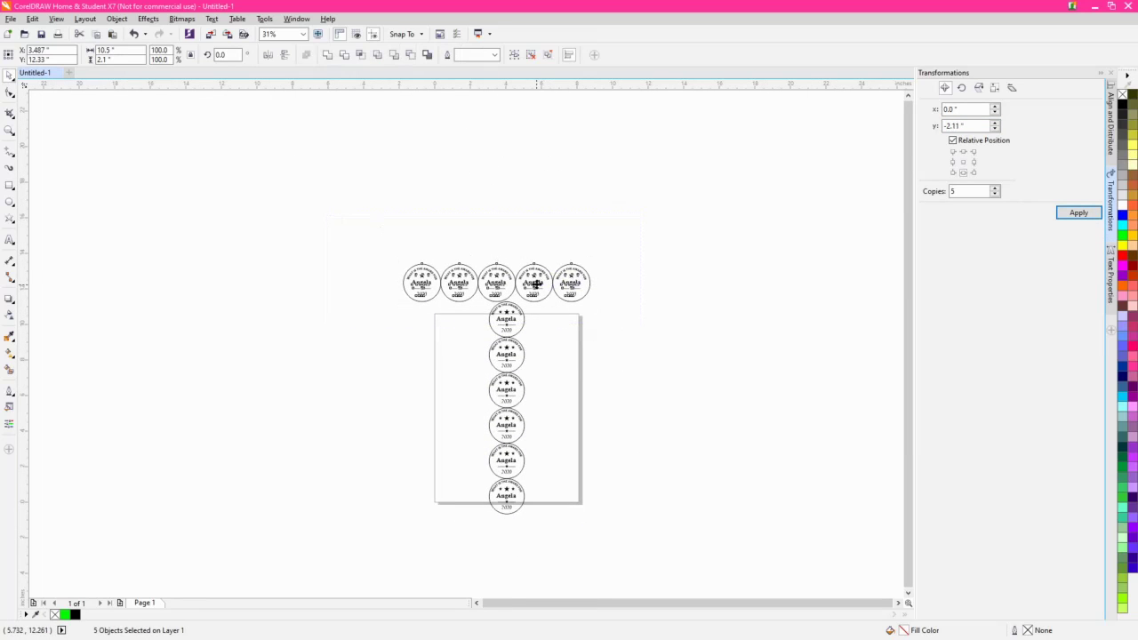
{"action": "left_click_drag", "start_coordinate": [550, 280], "coordinate": [535, 248]}
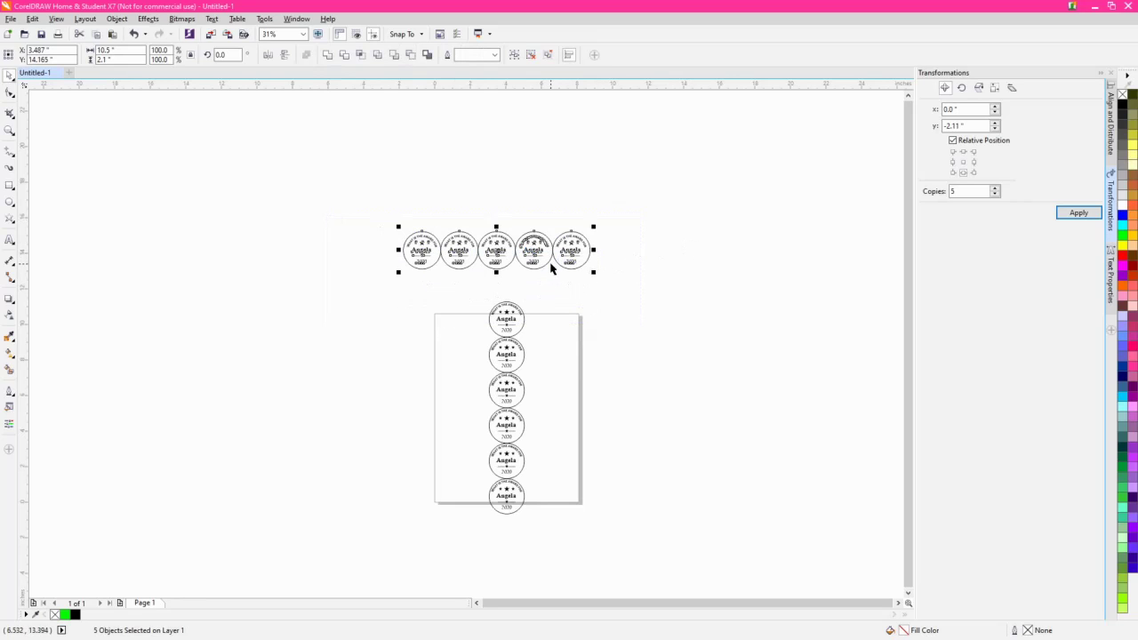
{"action": "key", "text": "ctrl+g"}
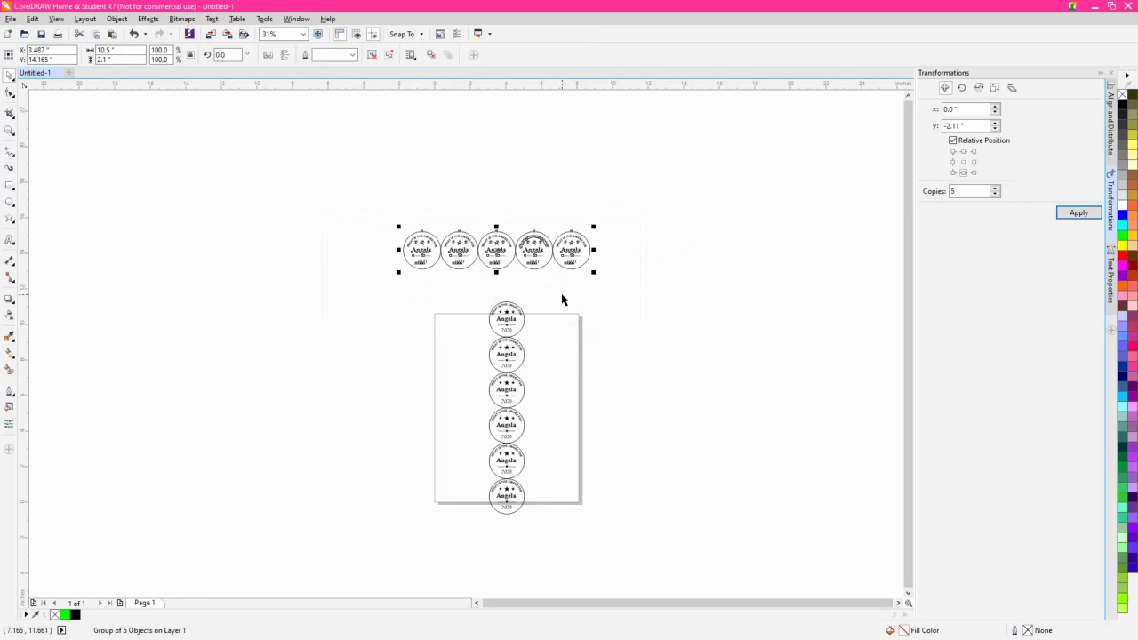
- Draw a vertical two-point line to the right of the badge column and set its length to 12 inches
{"action": "left_click", "coordinate": [507, 382]}
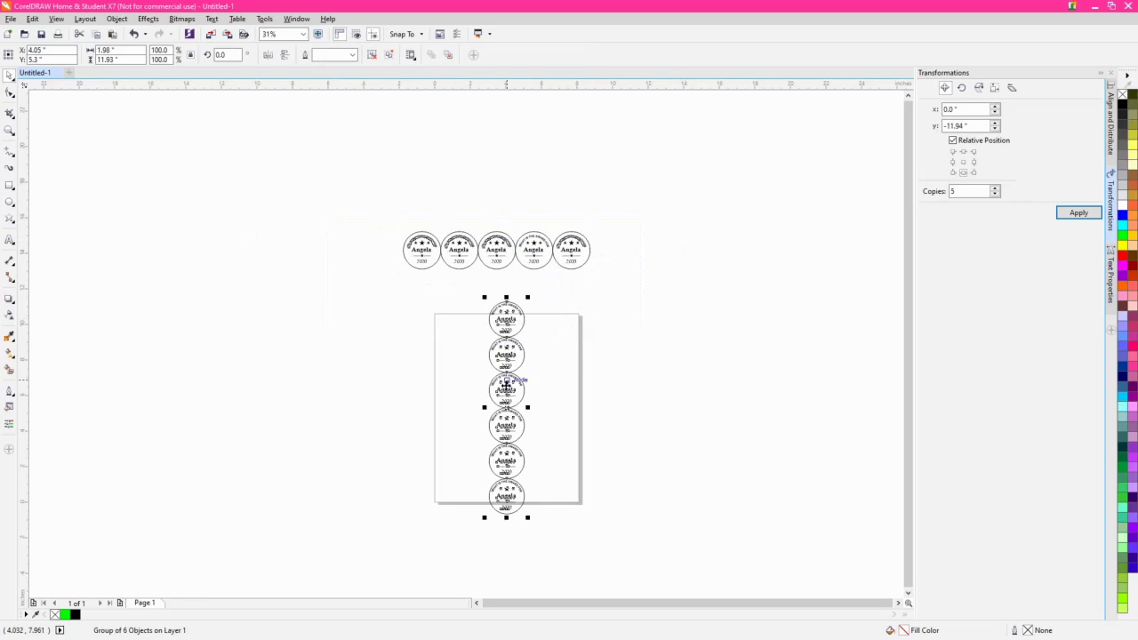
{"action": "scroll", "coordinate": [507, 382], "scroll_direction": "up", "scroll_amount": 2}
{"action": "left_click_drag", "start_coordinate": [555, 418], "coordinate": [508, 374]}
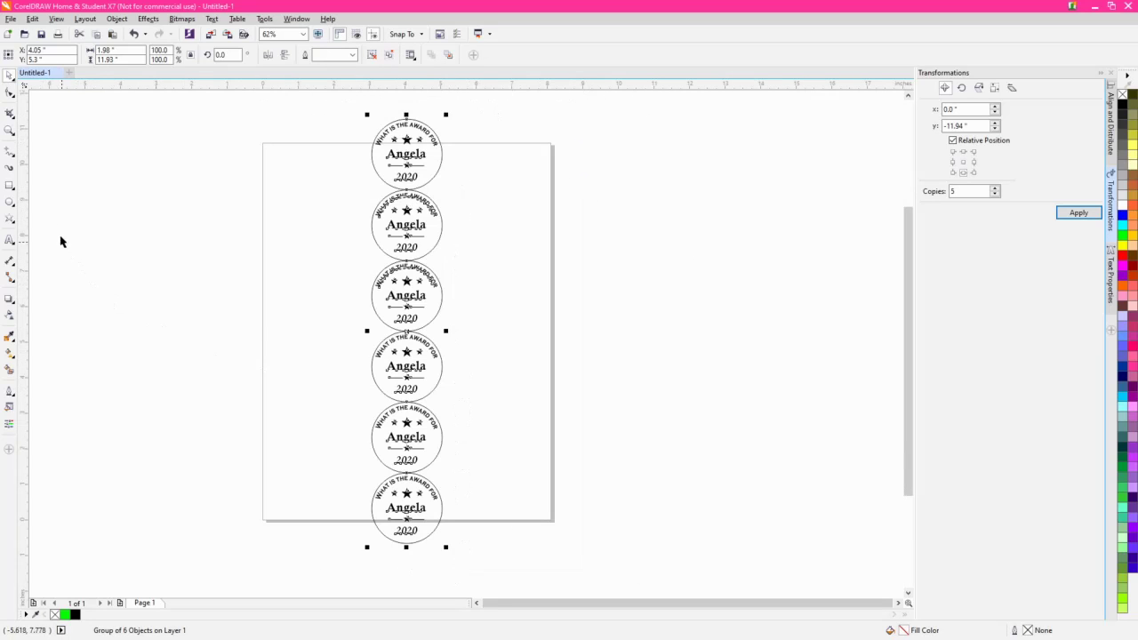
{"action": "left_click", "coordinate": [13, 155]}
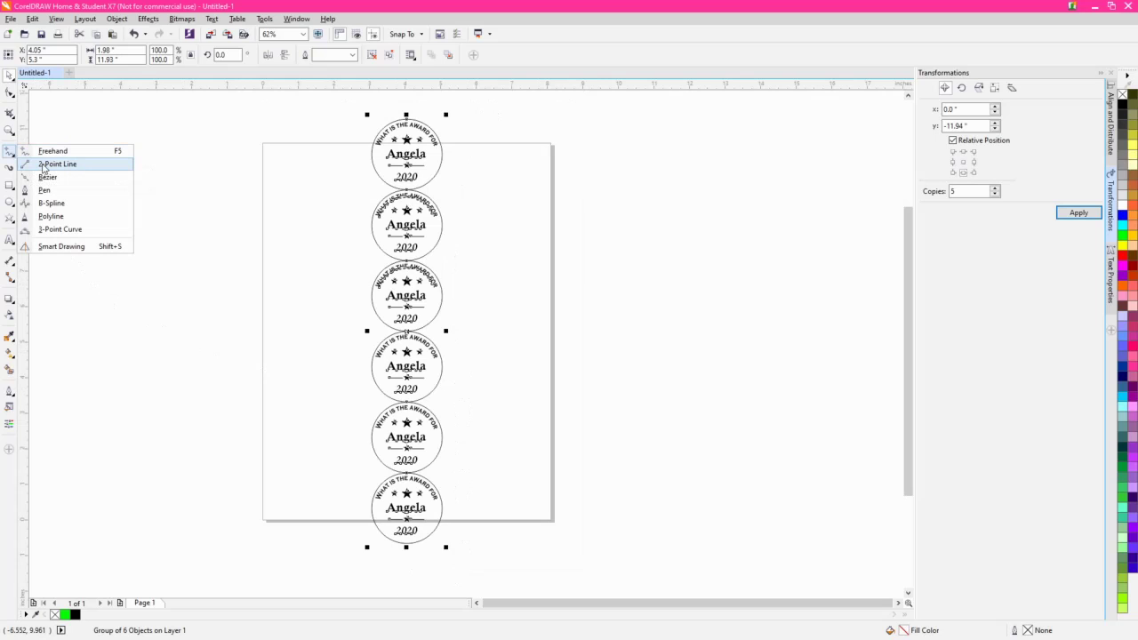
{"action": "left_click", "coordinate": [55, 164]}
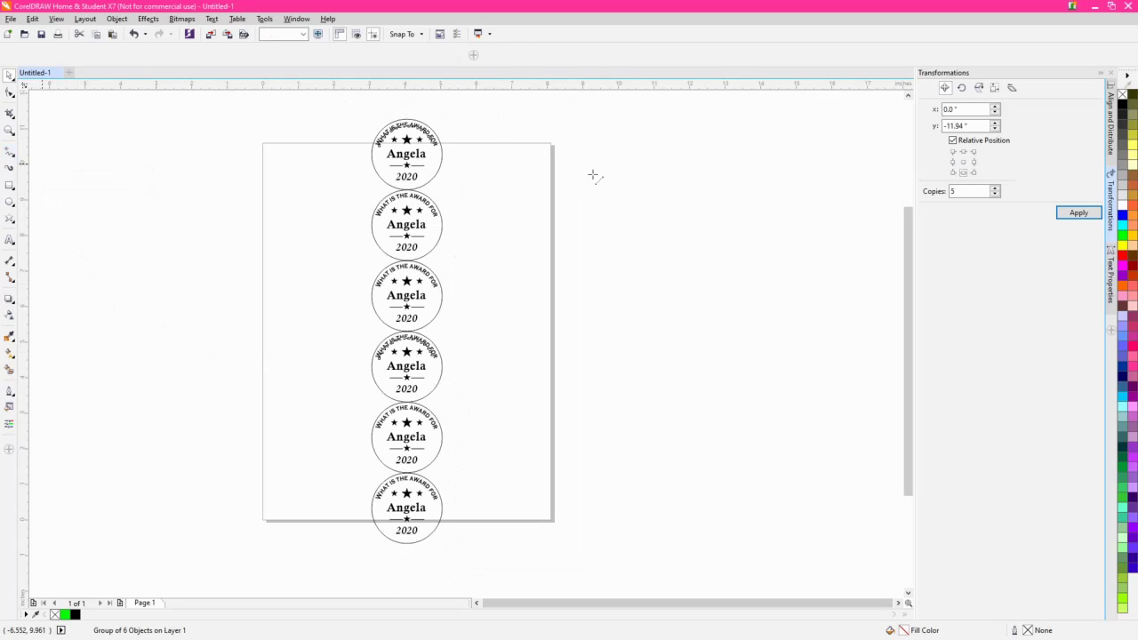
{"action": "left_click_drag", "start_coordinate": [456, 115], "coordinate": [502, 536]}
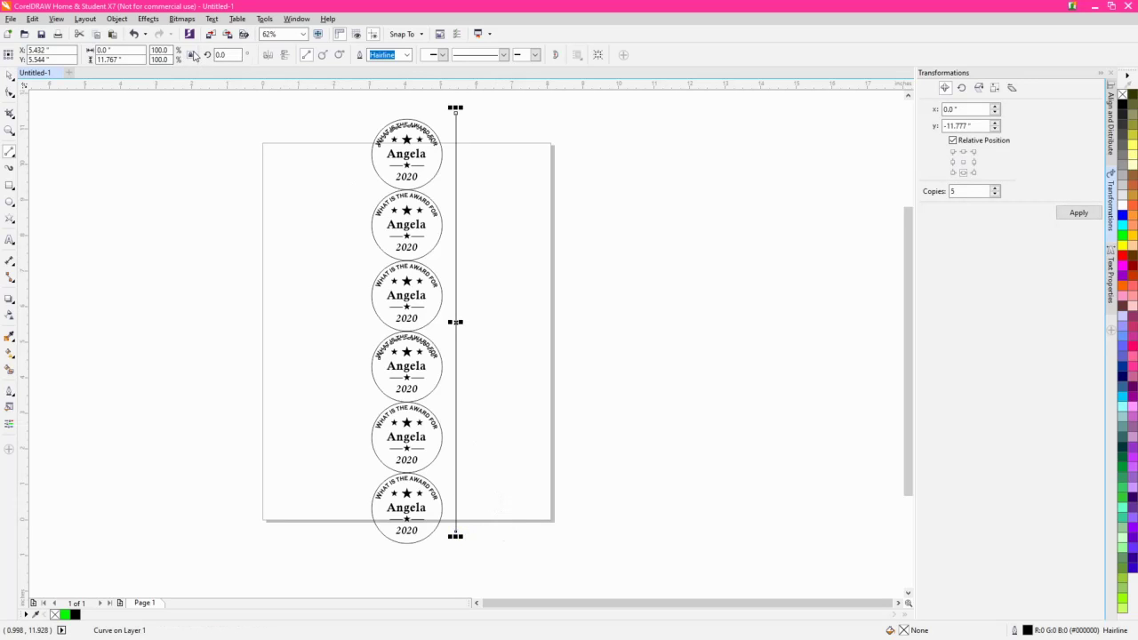
{"action": "double_click", "coordinate": [116, 60]}
{"action": "type", "text": "12"}
{"action": "key", "text": "Return"}
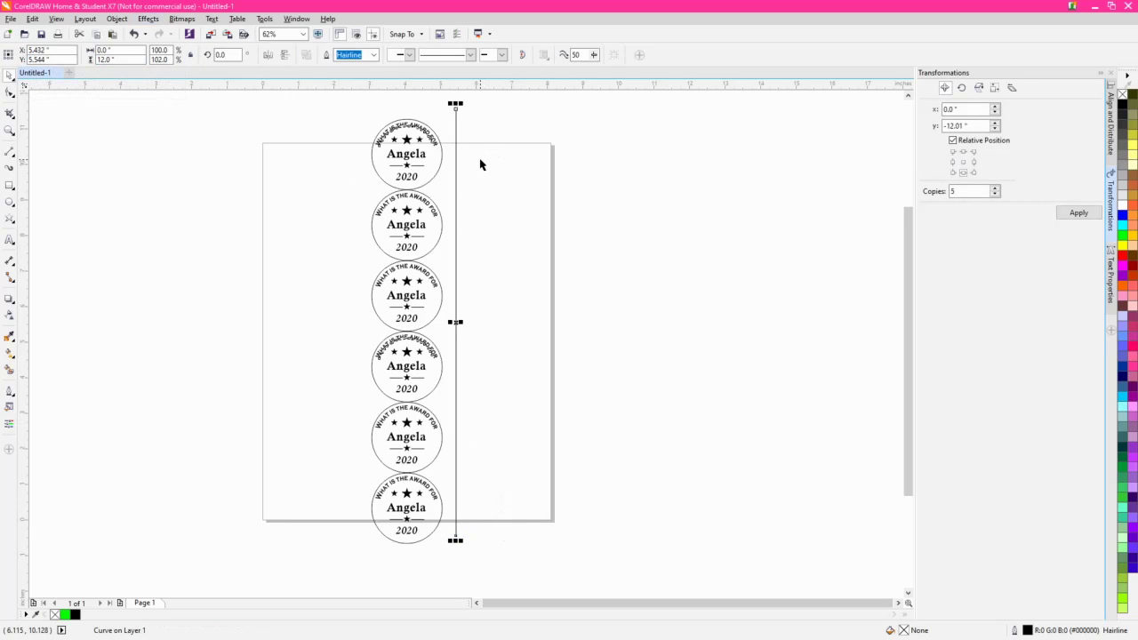
- Snap the 12-inch line to the right edge of the badge column and align their centers vertically
{"action": "left_click_drag", "start_coordinate": [456, 150], "coordinate": [446, 154]}
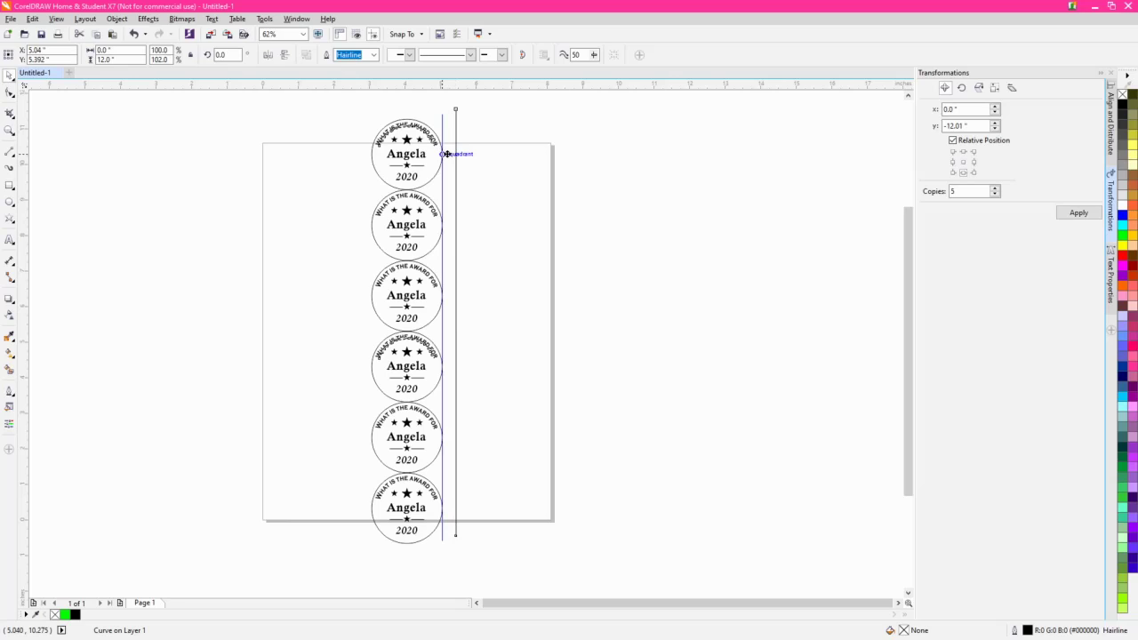
{"action": "left_click_drag", "start_coordinate": [446, 154], "coordinate": [446, 154]}
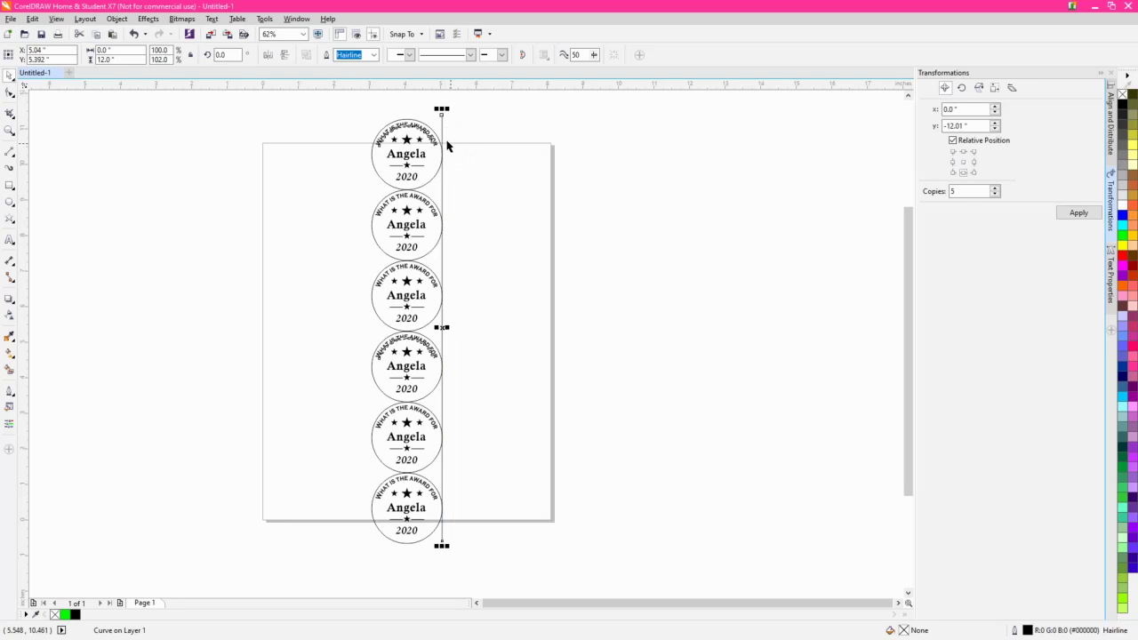
{"action": "left_click", "coordinate": [415, 176], "text": "shift"}
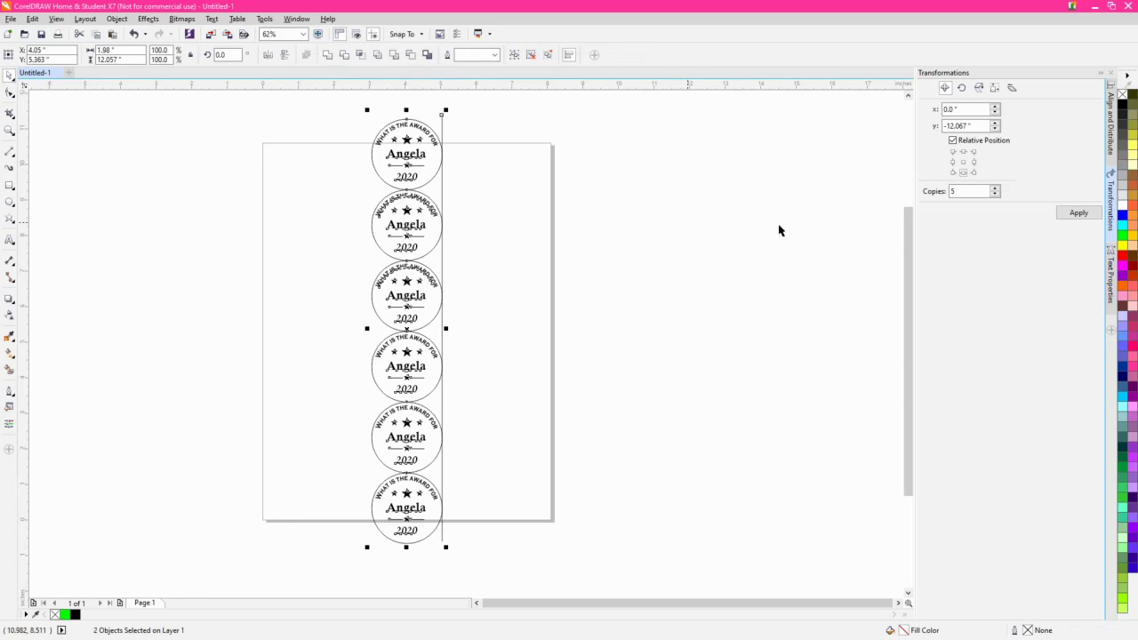
{"action": "left_click", "coordinate": [1111, 108]}
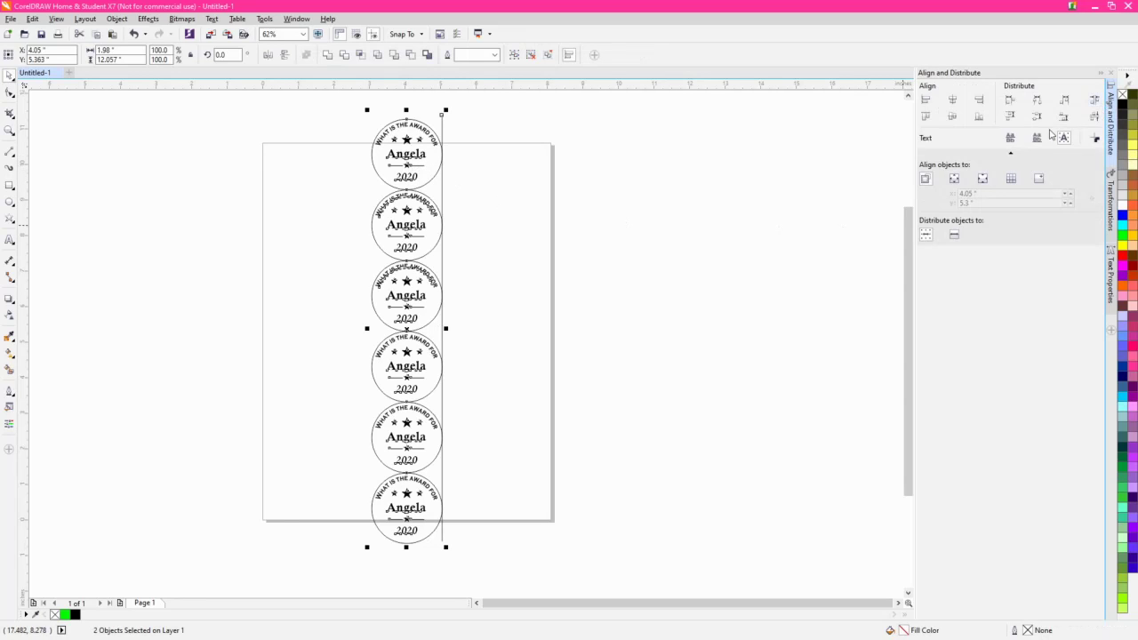
{"action": "left_click", "coordinate": [953, 117]}
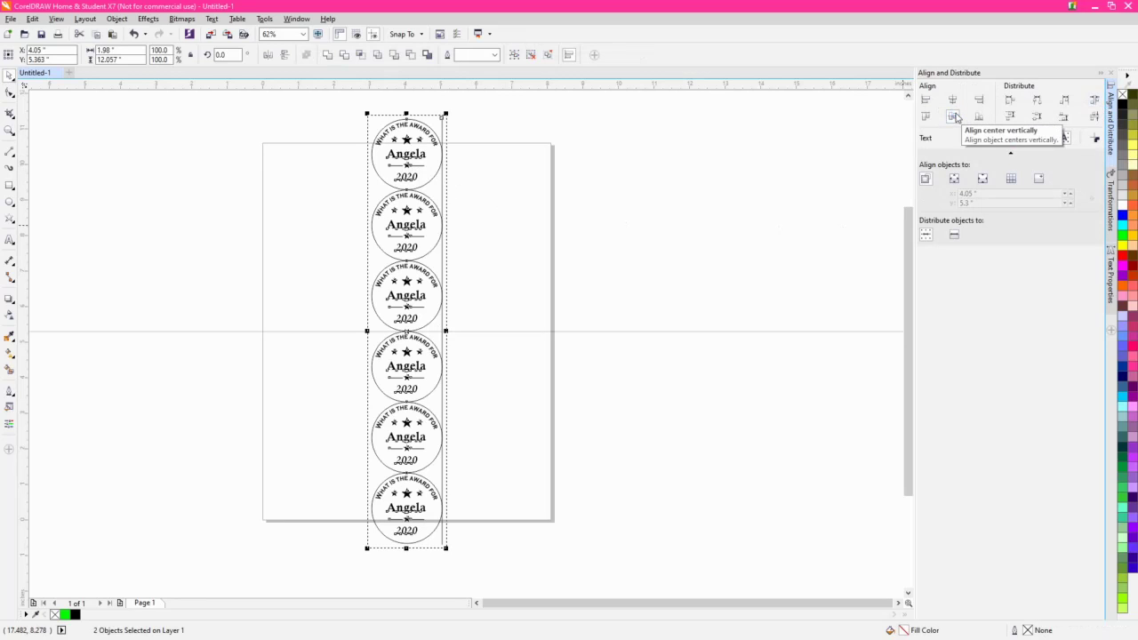
{"action": "left_click", "coordinate": [478, 478]}
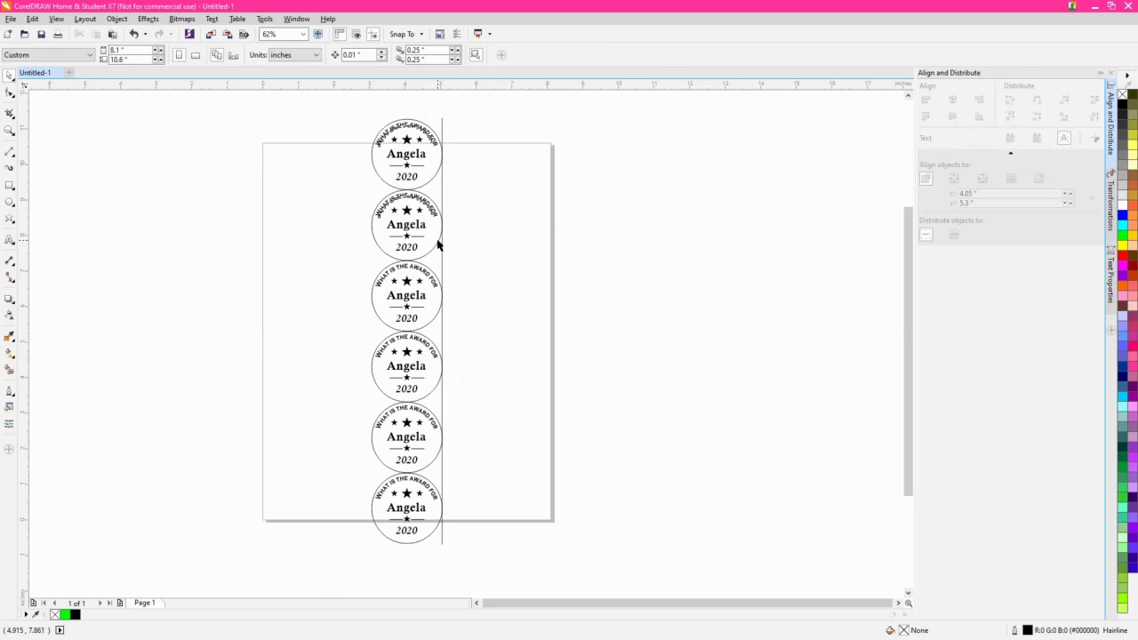
- Nudge the vertical line 0.02 inches to the right of the badge column's edge
{"action": "scroll", "coordinate": [439, 244], "scroll_direction": "up", "scroll_amount": 4}
{"action": "left_click", "coordinate": [455, 278]}
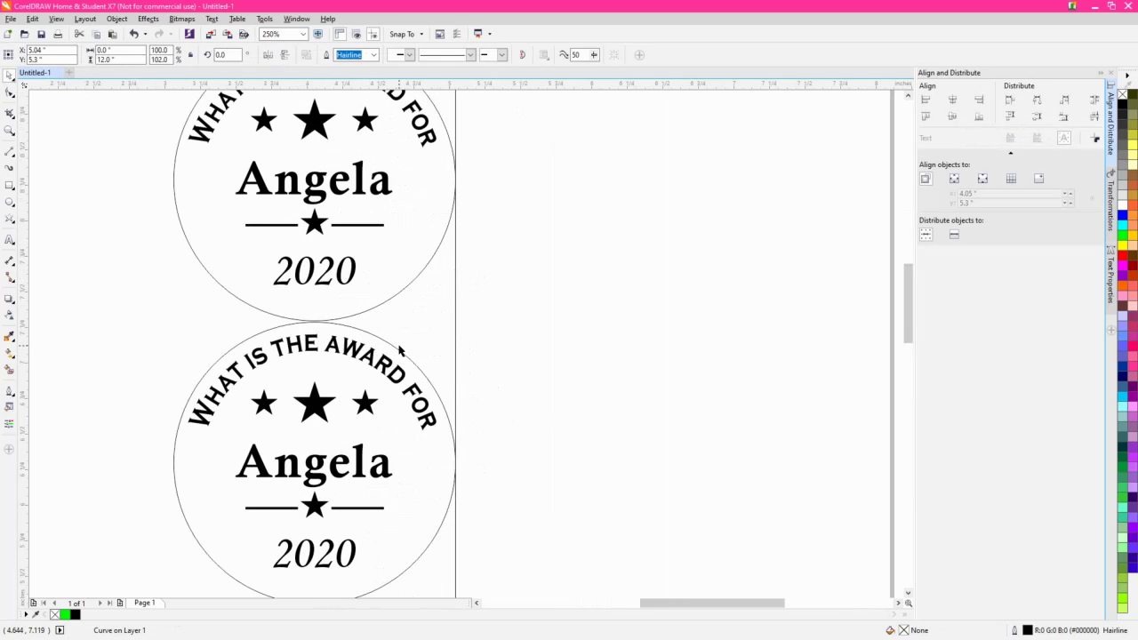
{"action": "key", "text": "Right"}
{"action": "key", "text": "Right"}
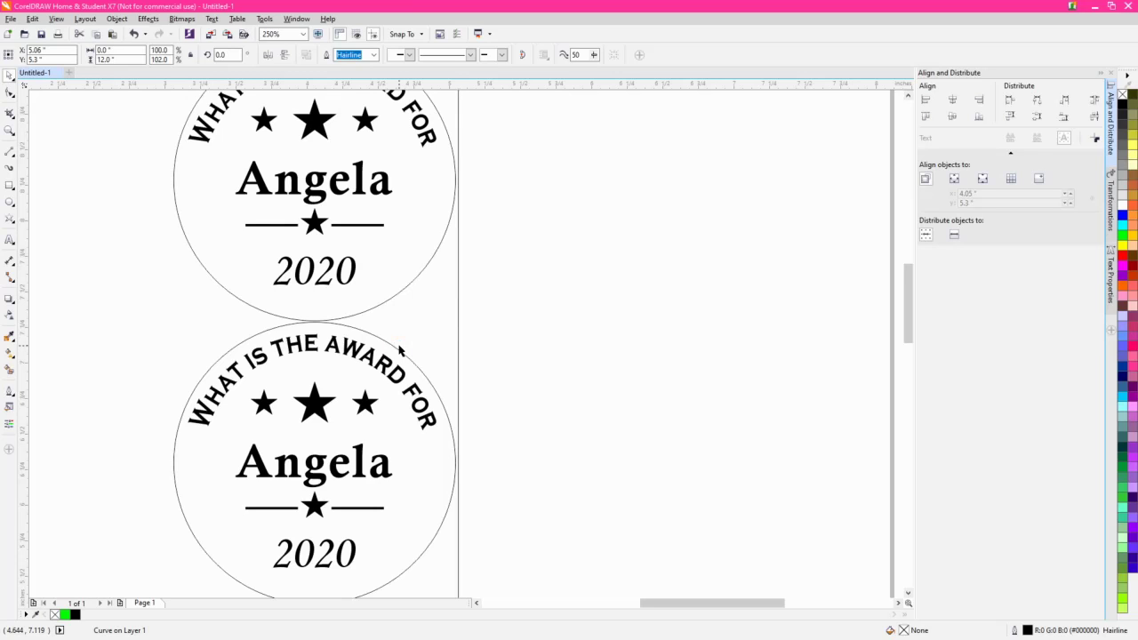
- Group the vertical line with the badge column and center the group on the page
{"action": "scroll", "coordinate": [400, 351], "scroll_direction": "down", "scroll_amount": 6}
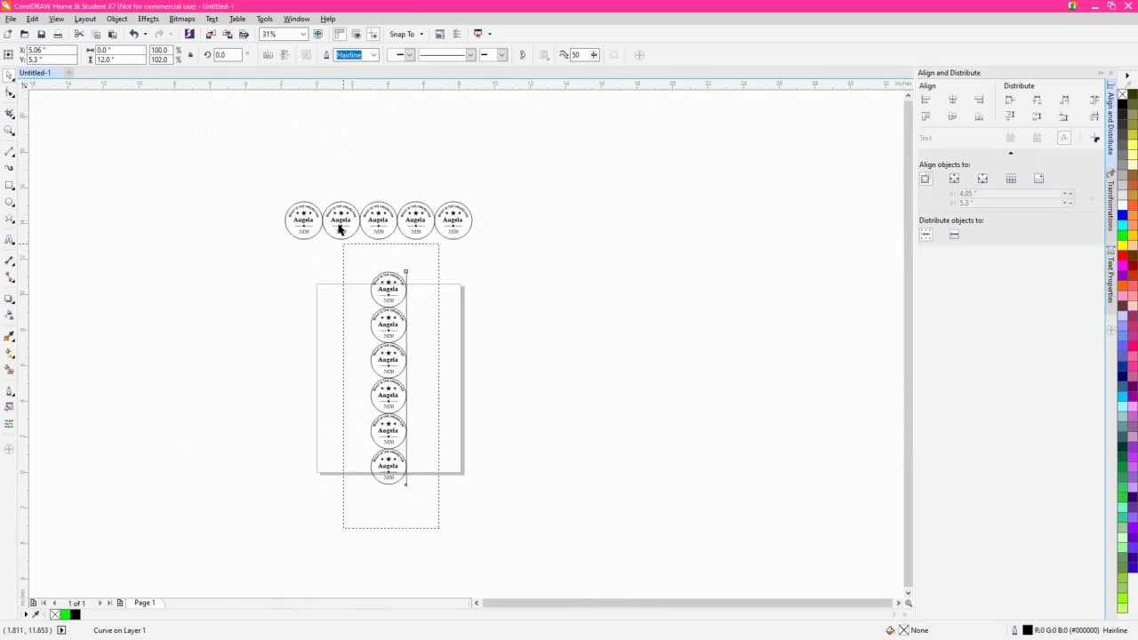
{"action": "left_click_drag", "start_coordinate": [340, 230], "coordinate": [328, 260]}
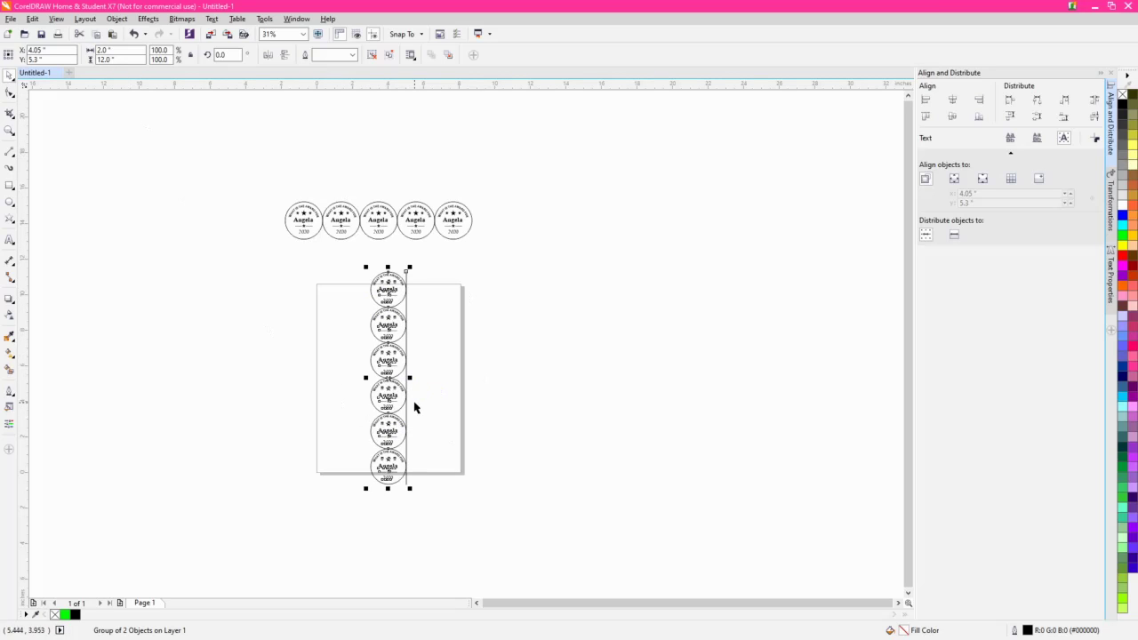
{"action": "left_click", "coordinate": [436, 354]}
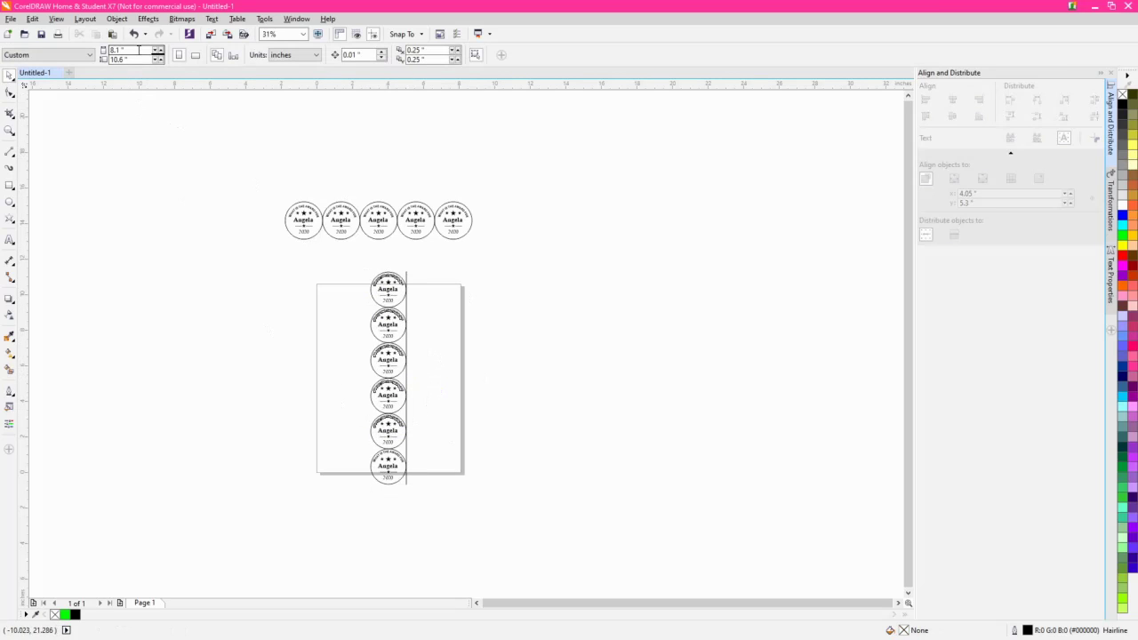
- Set the page size to 2.2 inches wide by 12 inches high around the badge column
{"action": "left_click_drag", "start_coordinate": [138, 51], "coordinate": [82, 50]}
{"action": "type", "text": "2.2"}
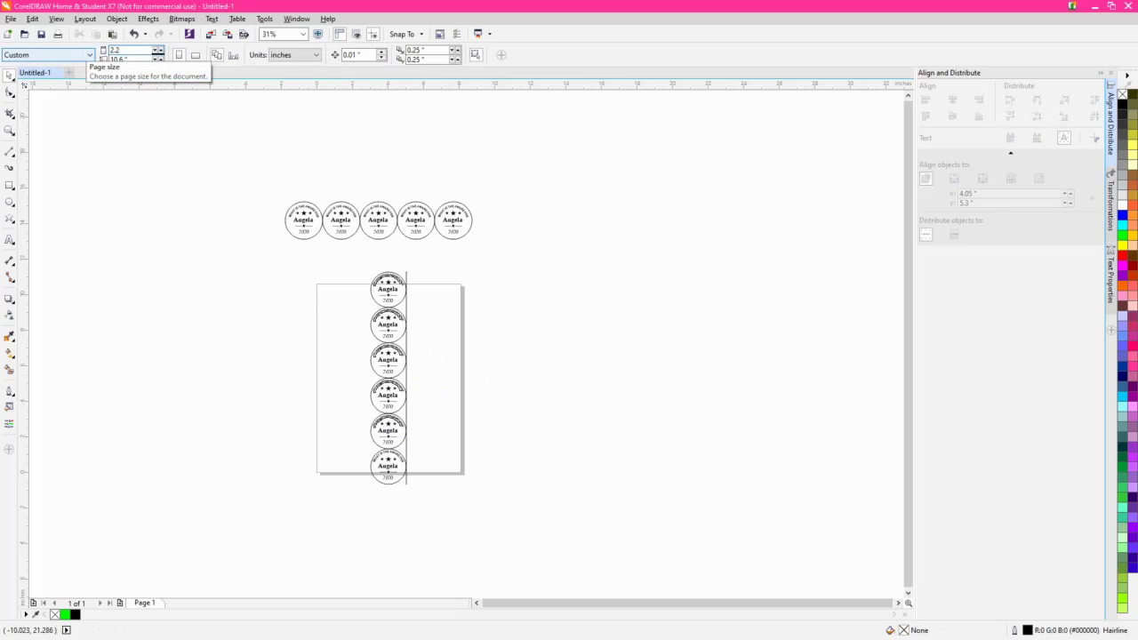
{"action": "key", "text": "Tab"}
{"action": "type", "text": "12"}
{"action": "key", "text": "Return"}
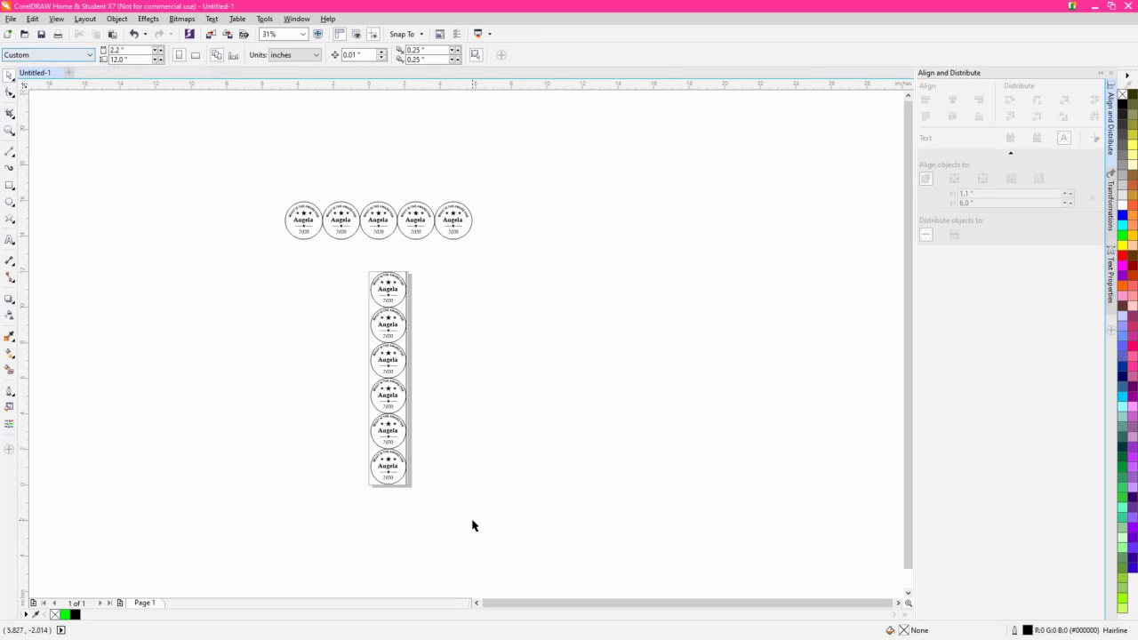
- Examine the margins between the badge column, its vertical line and the page edges along the full height of the page
{"action": "scroll", "coordinate": [399, 499], "scroll_direction": "up", "scroll_amount": 6}
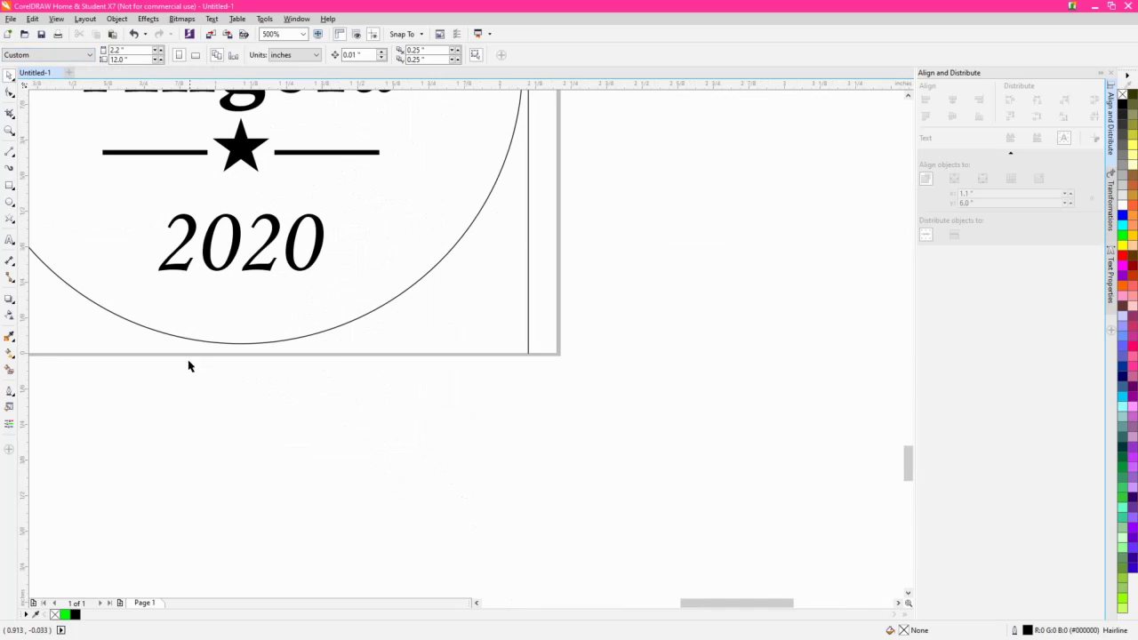
{"action": "scroll", "coordinate": [279, 361], "scroll_direction": "down", "scroll_amount": 2}
{"action": "left_click_drag", "start_coordinate": [280, 361], "coordinate": [453, 443]}
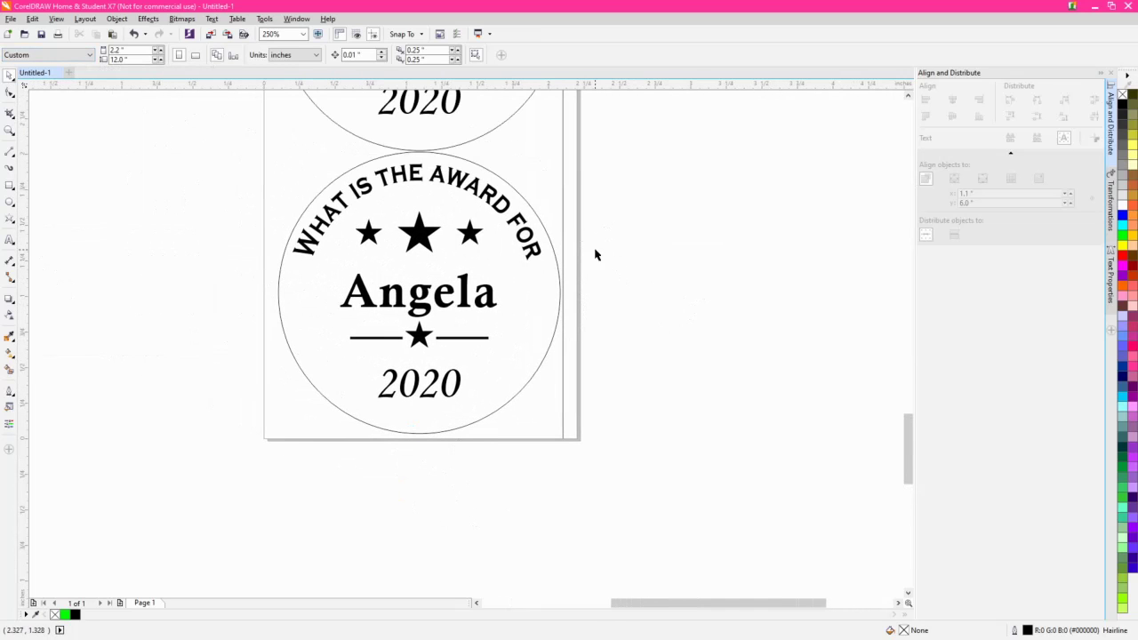
{"action": "left_click_drag", "start_coordinate": [596, 253], "coordinate": [578, 429]}
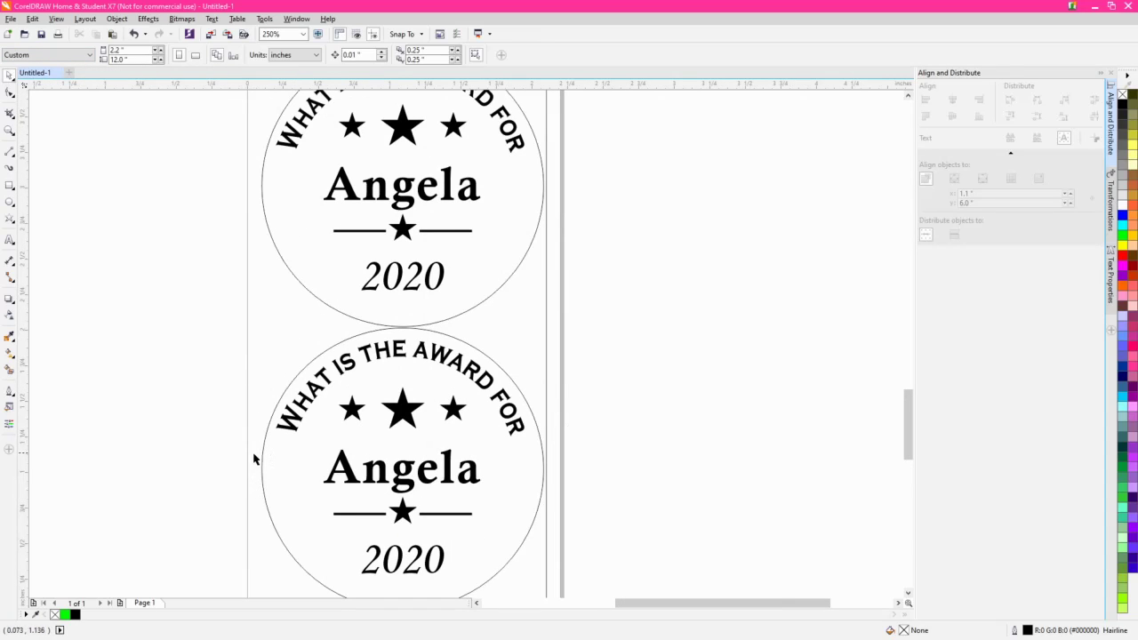
{"action": "scroll", "coordinate": [299, 503], "scroll_direction": "down", "scroll_amount": 3}
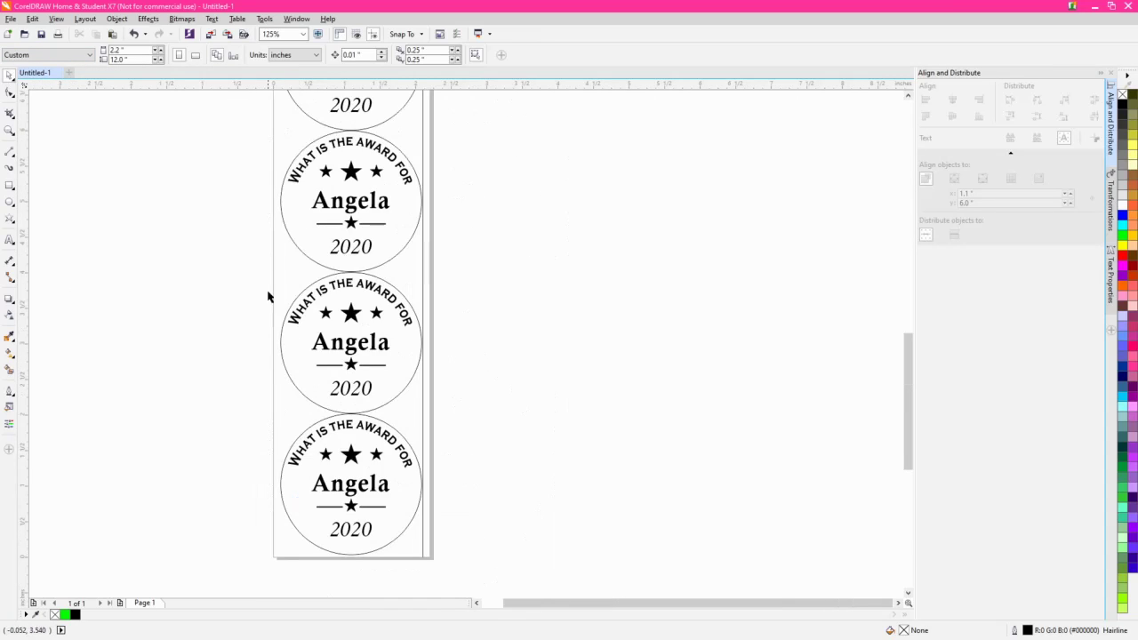
{"action": "left_click_drag", "start_coordinate": [296, 147], "coordinate": [303, 334]}
{"action": "left_click_drag", "start_coordinate": [381, 296], "coordinate": [315, 278]}
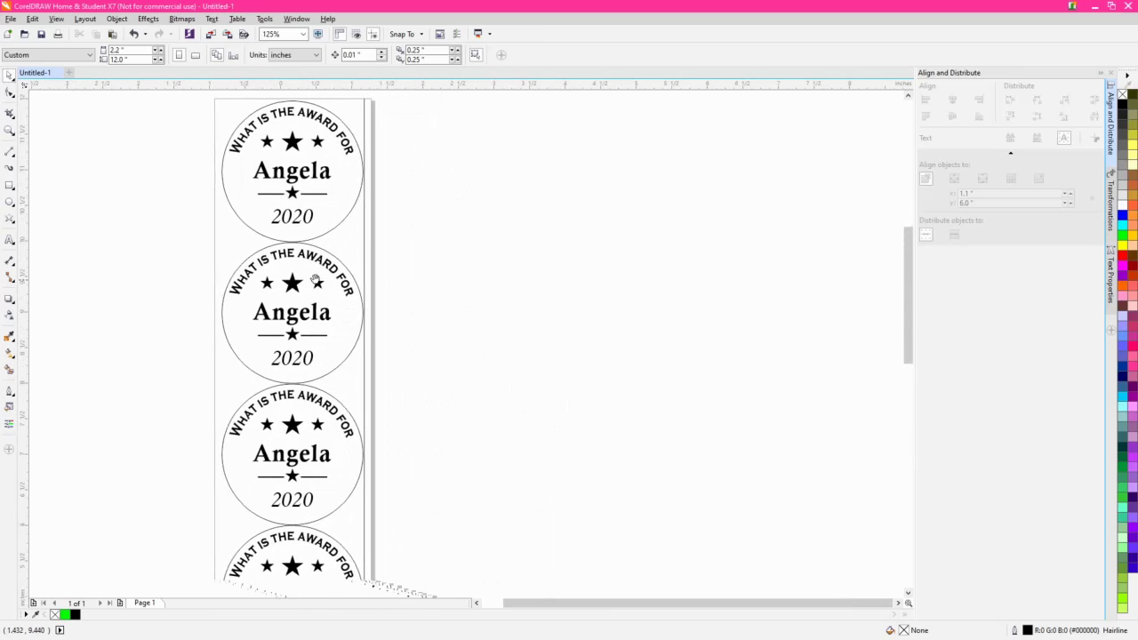
{"action": "scroll", "coordinate": [383, 463], "scroll_direction": "down", "scroll_amount": 2}
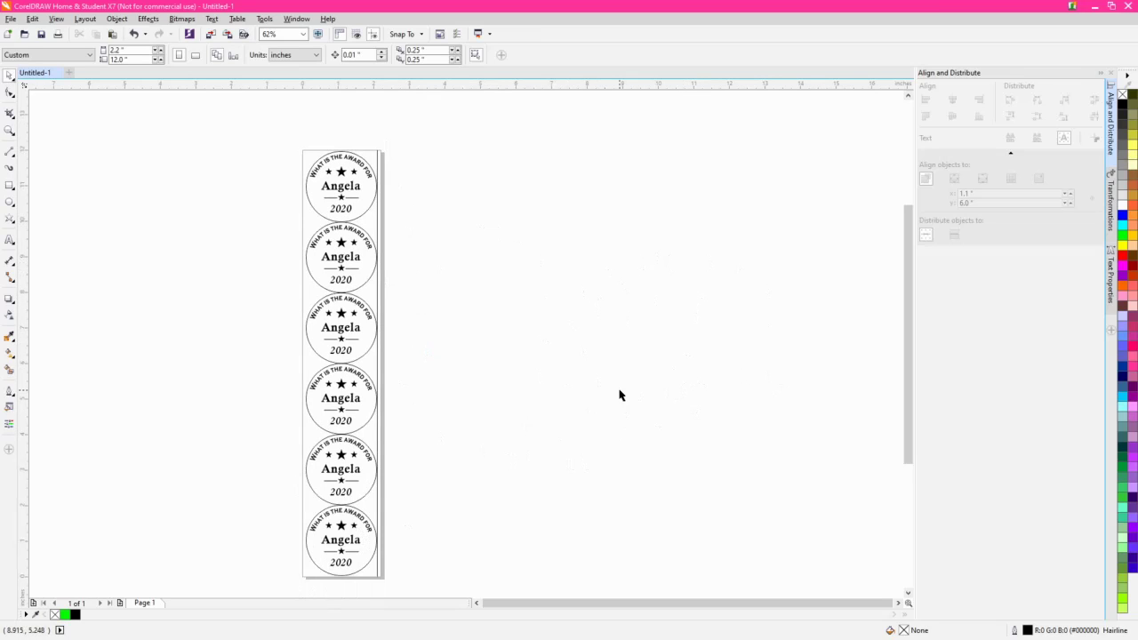
{"action": "scroll", "coordinate": [498, 402], "scroll_direction": "down", "scroll_amount": 2}
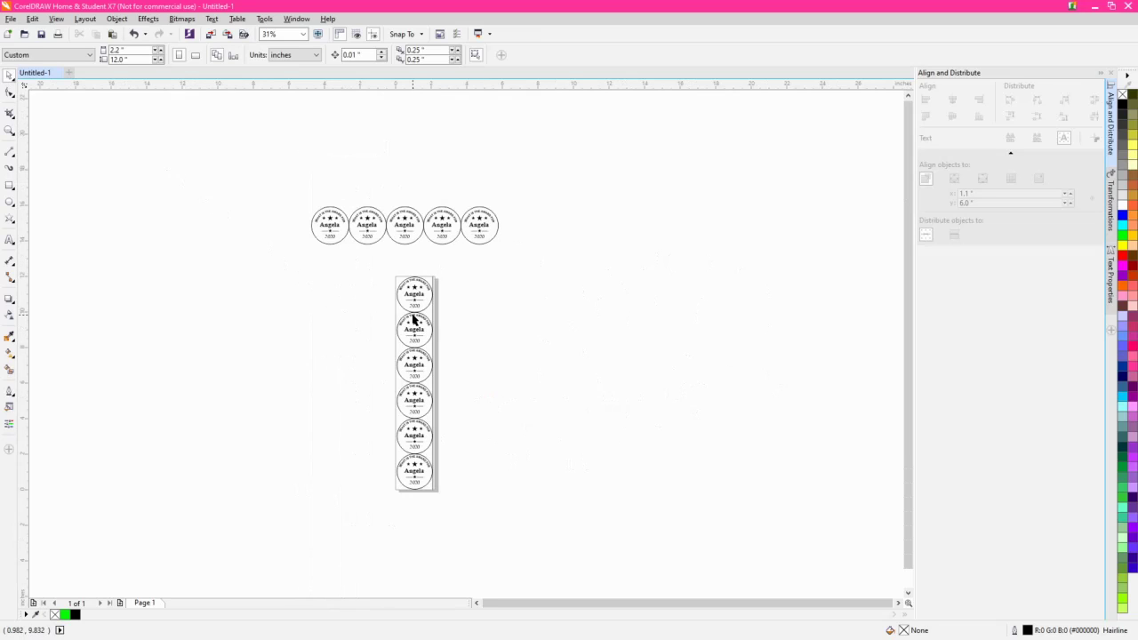